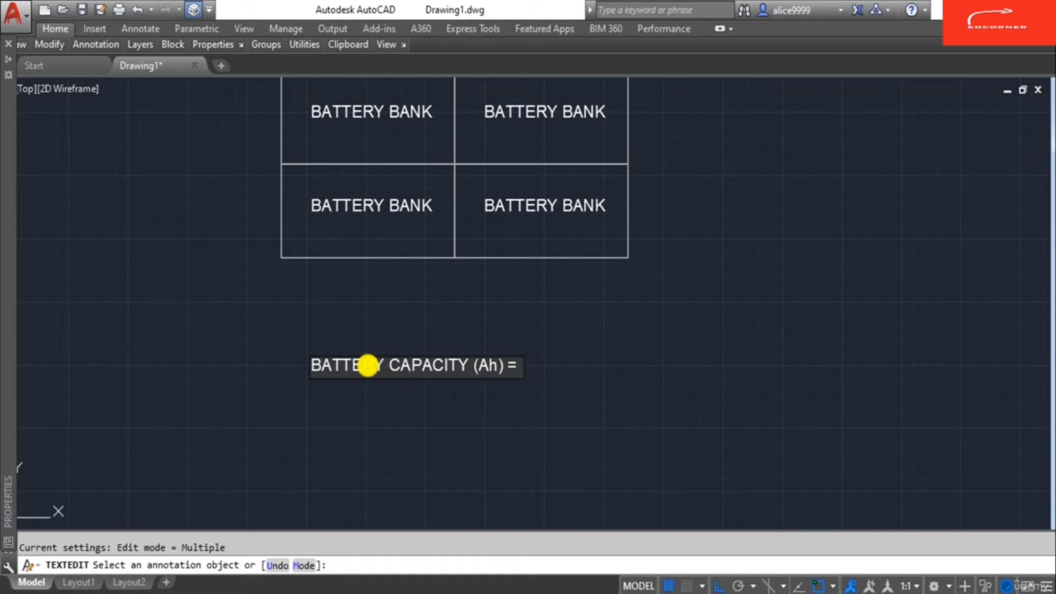
Complete the battery capacity label below the battery banks as "BATTERY CAPACITY (Ah) = TOTAL POWER IN KW / STD VOLTS".
{"action": "type", "text": "tot"}
{"action": "key", "text": "BackSpace"}
{"action": "key", "text": "BackSpace"}
{"action": "key", "text": "BackSpace"}
{"action": "key", "text": "BackSpace"}
{"action": "key", "text": "BackSpace"}
{"action": "type", "text": "Tot"}
{"action": "type", "text": "oweer"}
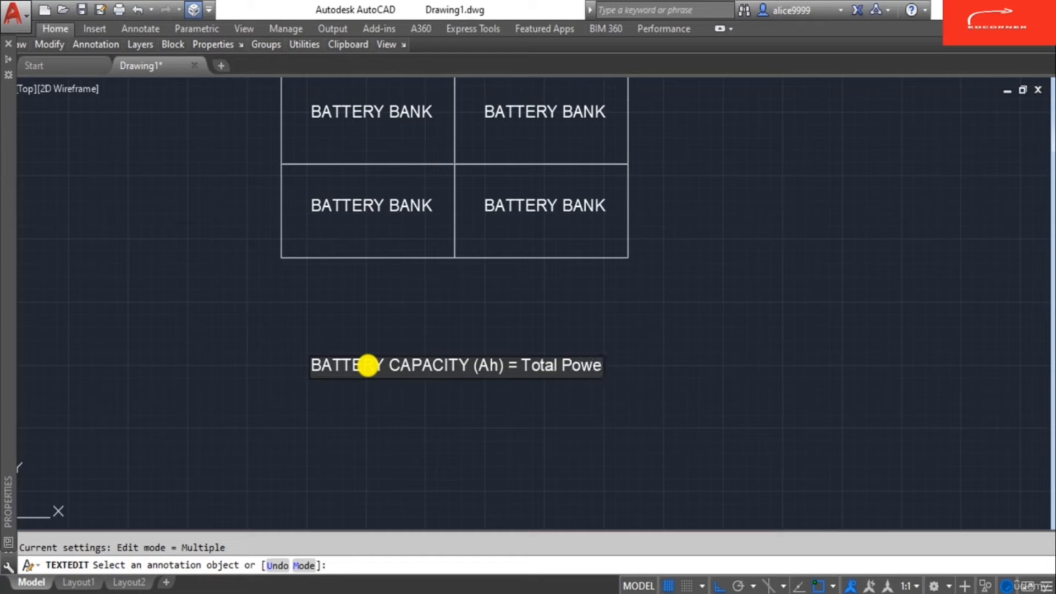
{"action": "key", "text": "BackSpace"}
{"action": "key", "text": "BackSpace"}
{"action": "key", "text": "BackSpace"}
{"action": "key", "text": "BackSpace"}
{"action": "key", "text": "BackSpace"}
{"action": "key", "text": "BackSpace"}
{"action": "key", "text": "BackSpace"}
{"action": "key", "text": "BackSpace"}
{"action": "key", "text": "BackSpace"}
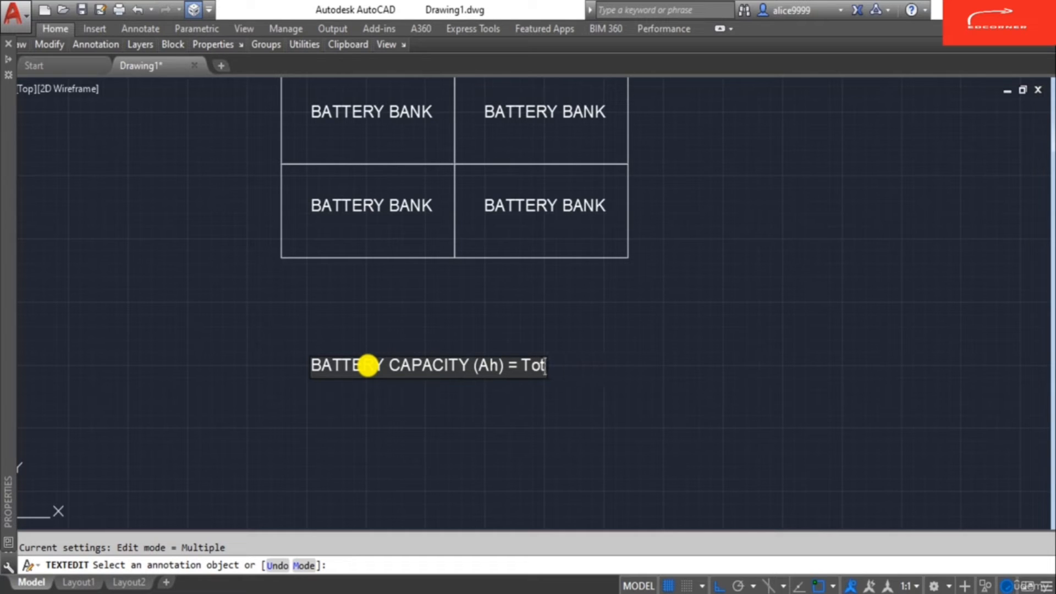
{"action": "type", "text": "OTAL"}
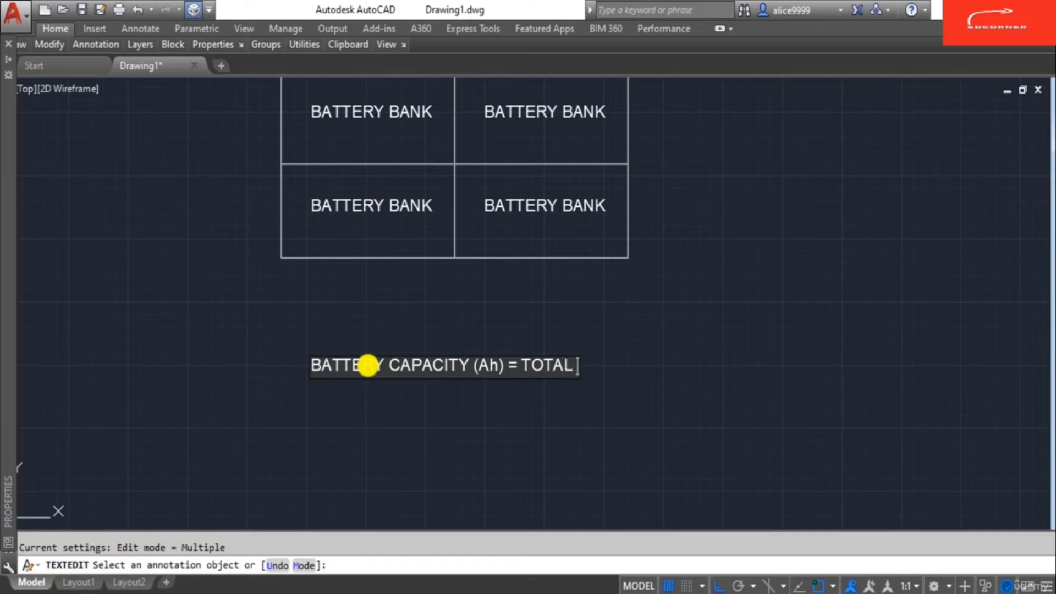
{"action": "type", "text": " POWER IN KW"}
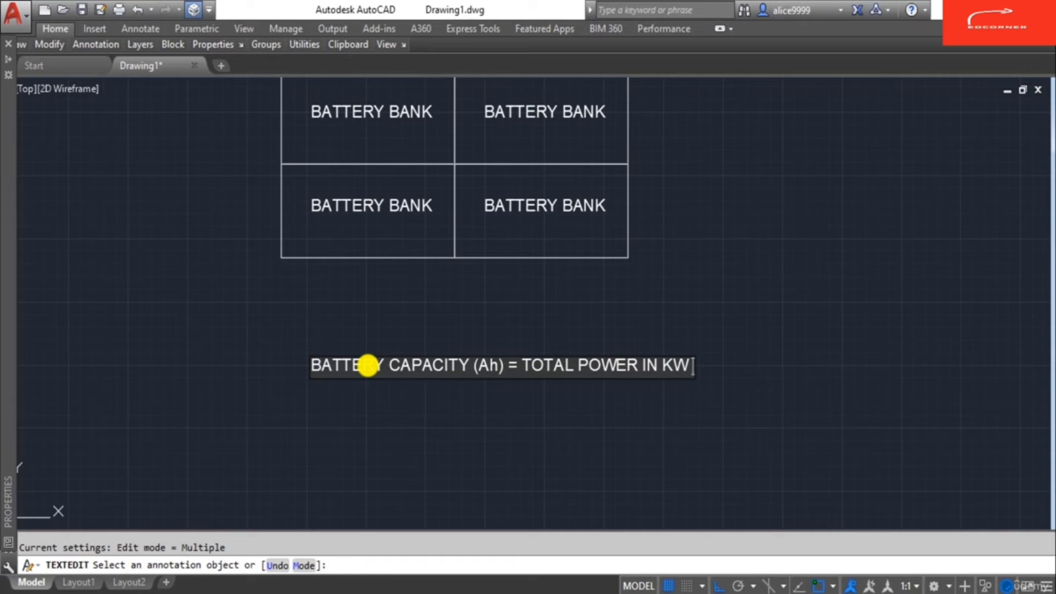
{"action": "type", "text": " / STD V"}
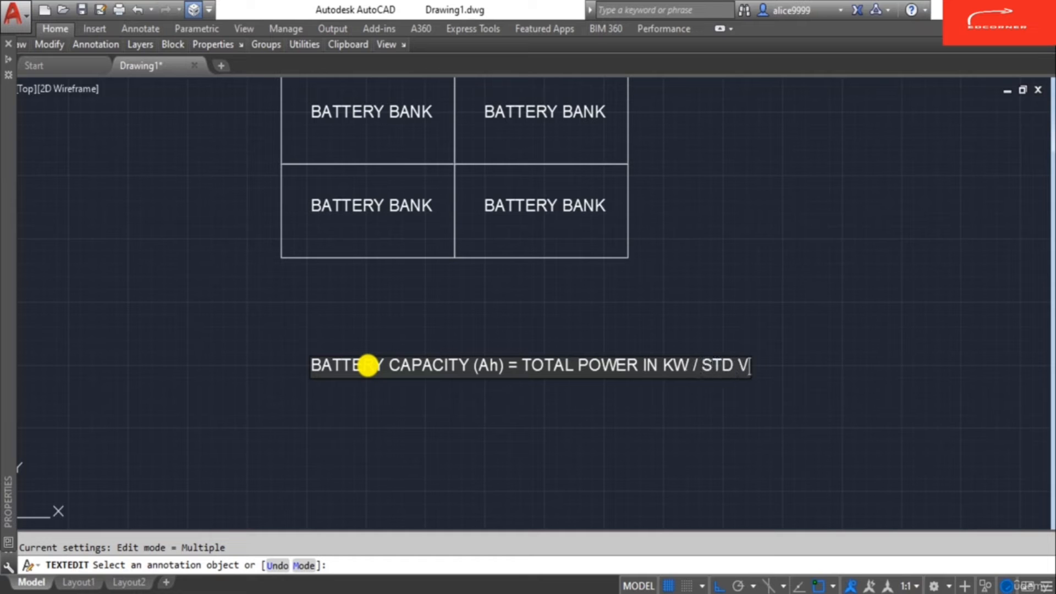
{"action": "type", "text": "OLT"}
{"action": "key", "text": "Return"}
{"action": "key", "text": "Return"}
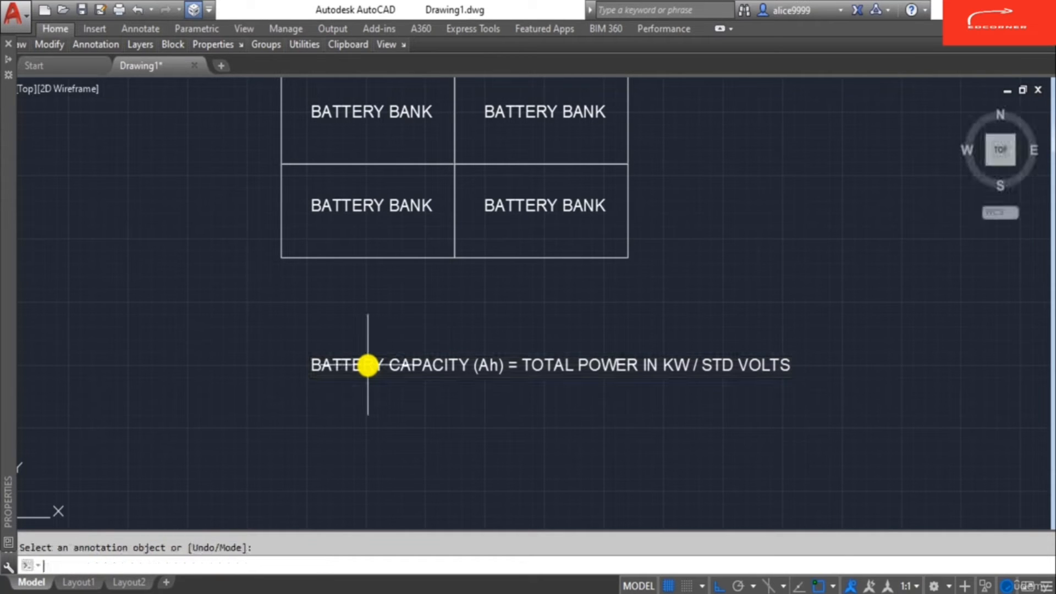
Copy the battery capacity formula line about 1197 units straight down.
{"action": "key", "text": "Escape"}
{"action": "type", "text": "co"}
{"action": "key", "text": "Return"}
{"action": "left_click", "coordinate": [372, 366]}
{"action": "key", "text": "Return"}
{"action": "left_click", "coordinate": [470, 389]}
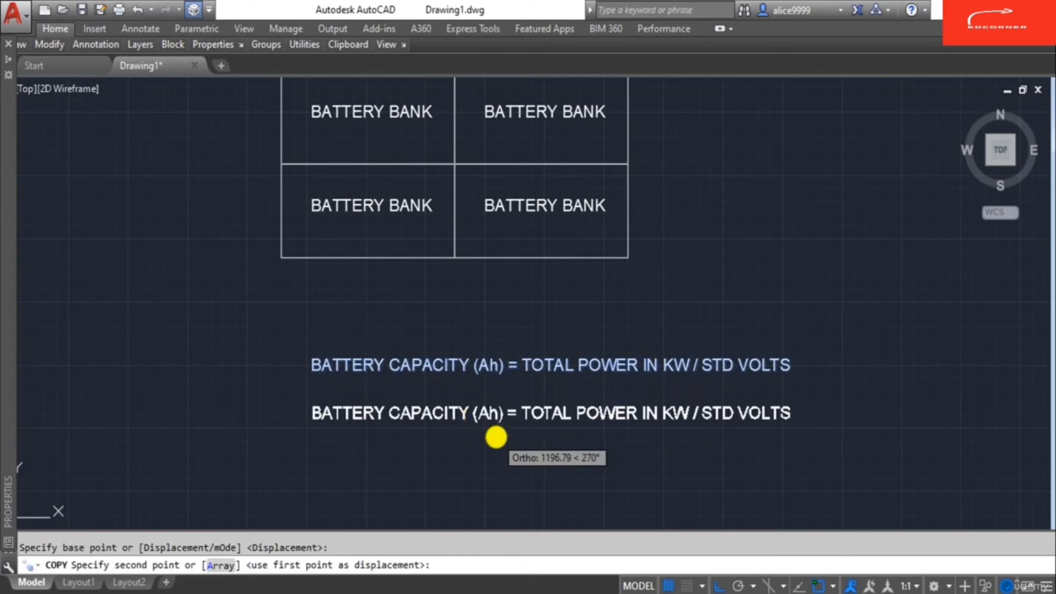
{"action": "left_click", "coordinate": [495, 436]}
{"action": "key", "text": "Escape"}
Replace "TOTAL POWER IN KW" in the copied formula line with "18 kW".
{"action": "type", "text": "ed"}
{"action": "key", "text": "Return"}
{"action": "key", "text": "Escape"}
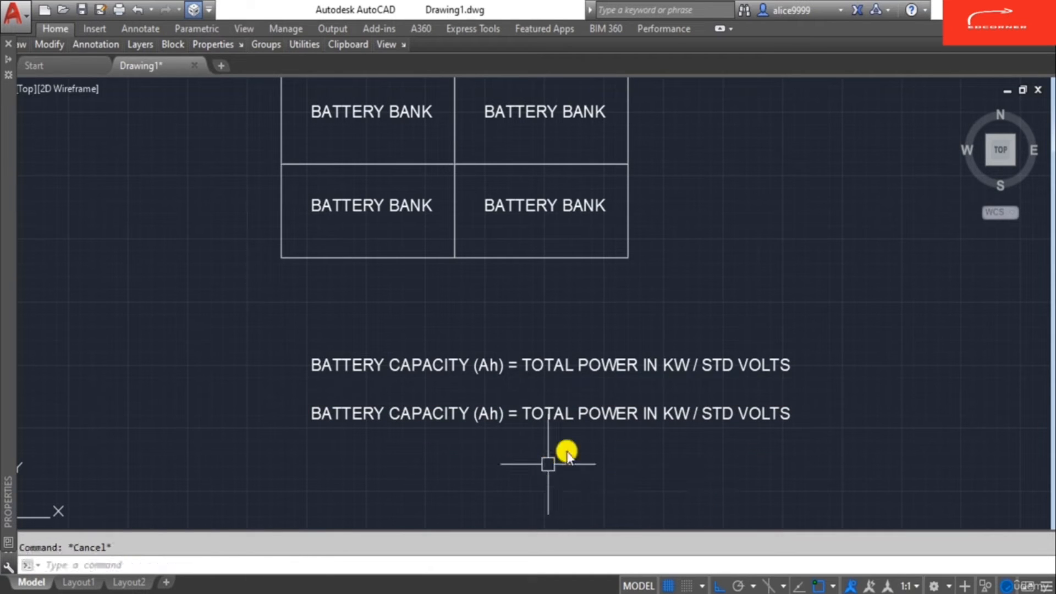
{"action": "key", "text": "Return"}
{"action": "left_click", "coordinate": [606, 415]}
{"action": "key", "text": "Delete"}
{"action": "key", "text": "Delete"}
{"action": "key", "text": "Delete"}
{"action": "key", "text": "Delete"}
{"action": "key", "text": "Delete"}
{"action": "key", "text": "Delete"}
{"action": "key", "text": "Delete"}
{"action": "key", "text": "Delete"}
{"action": "key", "text": "Delete"}
{"action": "key", "text": "Delete"}
{"action": "key", "text": "Delete"}
{"action": "key", "text": "Delete"}
{"action": "key", "text": "Delete"}
{"action": "key", "text": "Delete"}
{"action": "key", "text": "Delete"}
{"action": "key", "text": "Delete"}
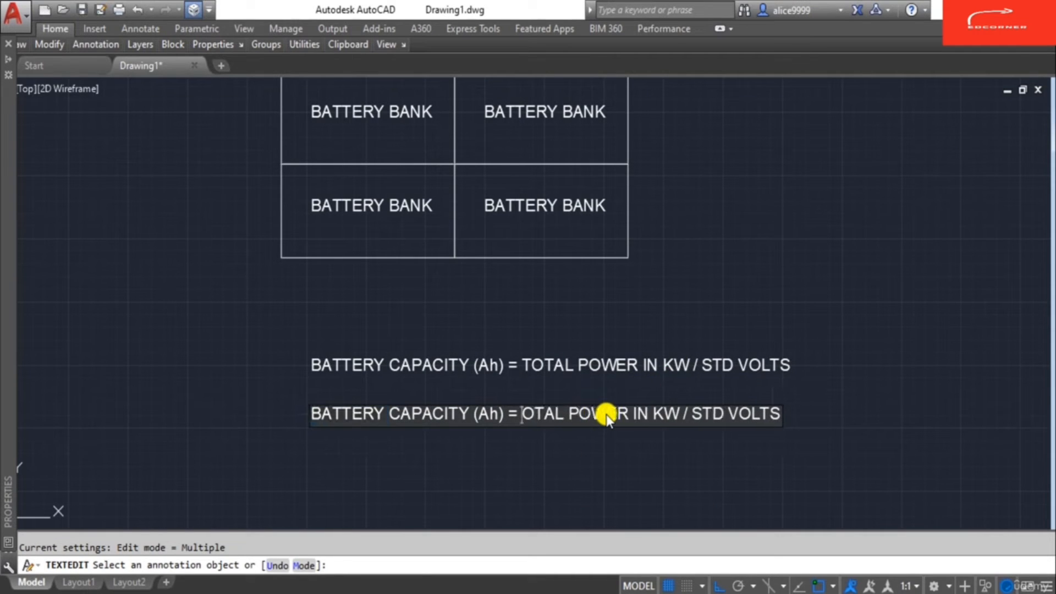
{"action": "key", "text": "Delete"}
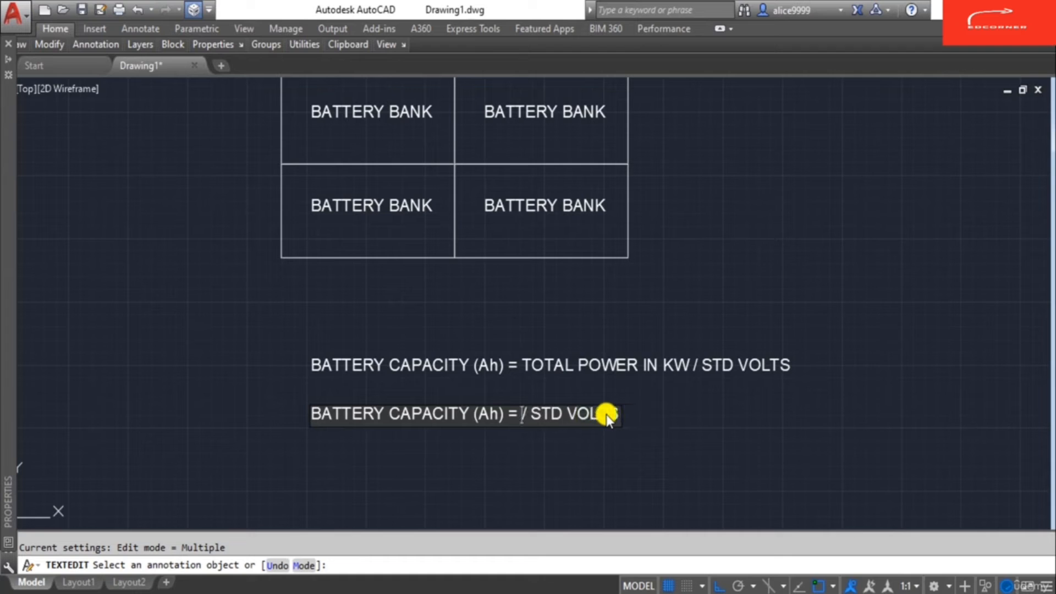
{"action": "type", "text": "18 kW"}
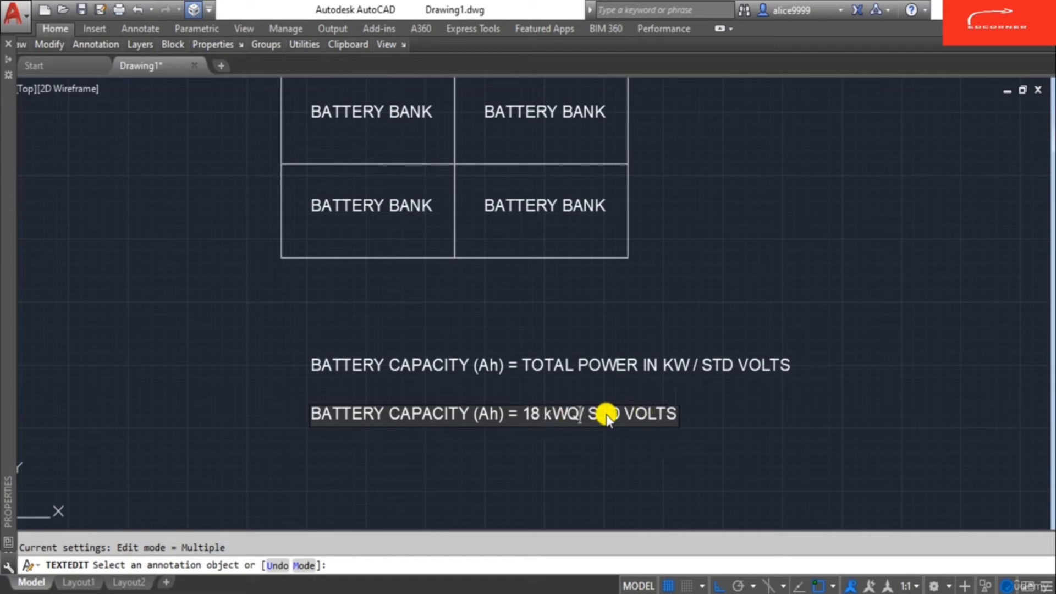
{"action": "type", "text": "Q"}
{"action": "key", "text": "BackSpace"}
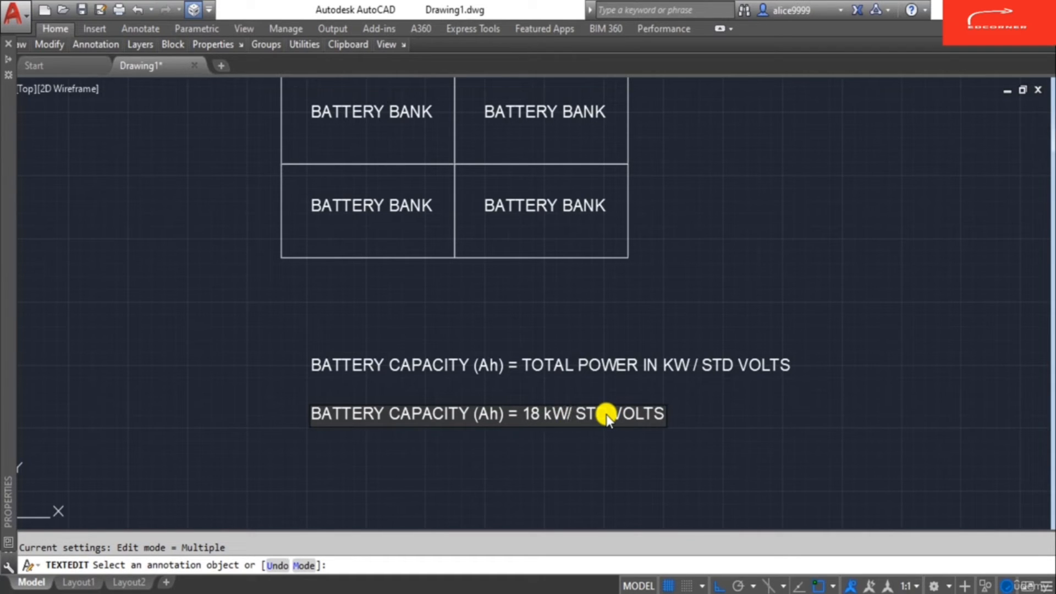
Replace "STD VOLTS" in the second formula line with "230 v".
{"action": "key", "text": "Delete"}
{"action": "key", "text": "Delete"}
{"action": "key", "text": "Delete"}
{"action": "key", "text": "Delete"}
{"action": "key", "text": "Delete"}
{"action": "key", "text": "Delete"}
{"action": "key", "text": "Delete"}
{"action": "key", "text": "Delete"}
{"action": "type", "text": "230"}
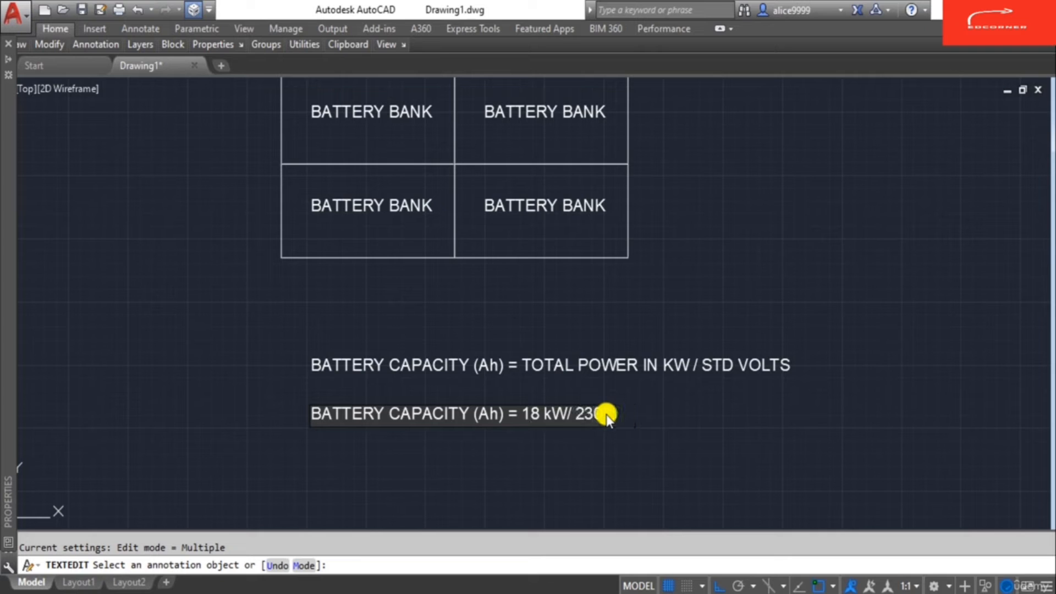
{"action": "key", "text": "Return"}
{"action": "key", "text": "Return"}
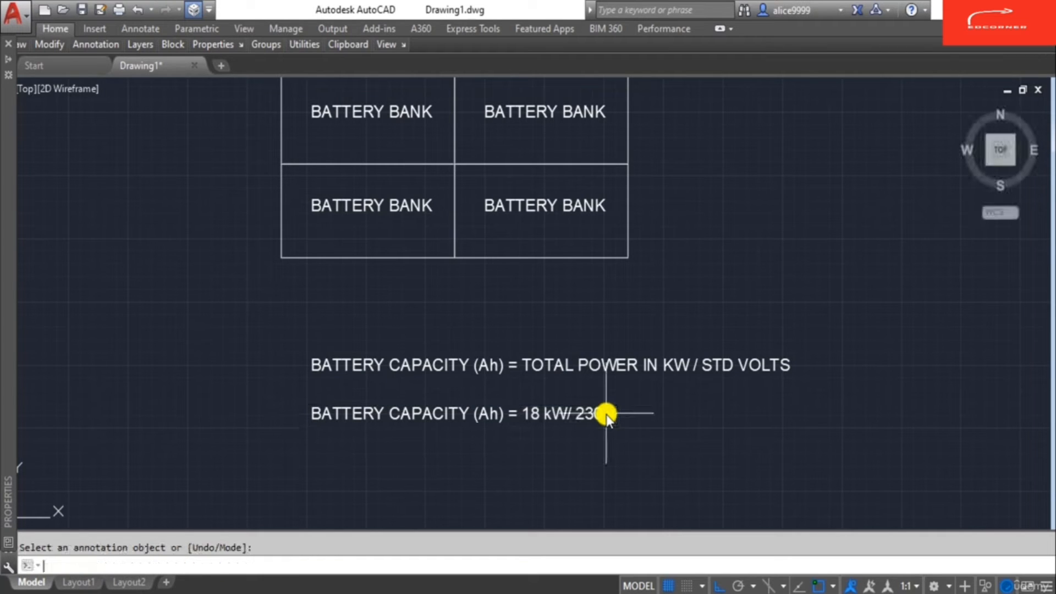
Copy the "18 kW/ 230 v" line straight down to form a third line of the calculation.
{"action": "key", "text": "Escape"}
{"action": "left_click", "coordinate": [603, 414]}
{"action": "type", "text": "co"}
{"action": "key", "text": "Return"}
{"action": "key", "text": "Return"}
{"action": "left_click", "coordinate": [718, 420]}
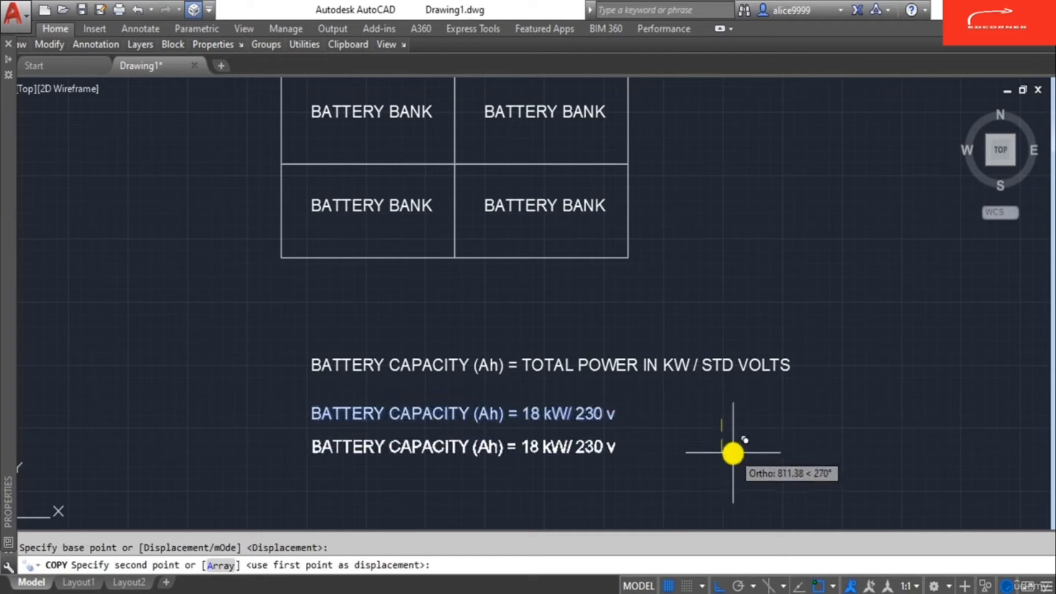
{"action": "left_click", "coordinate": [715, 460]}
{"action": "key", "text": "Escape"}
Change the third line's right-hand side so that it reads "BATTERY CAPACITY (Ah) = 78 A".
{"action": "double_click", "coordinate": [571, 455]}
{"action": "key", "text": "Home"}
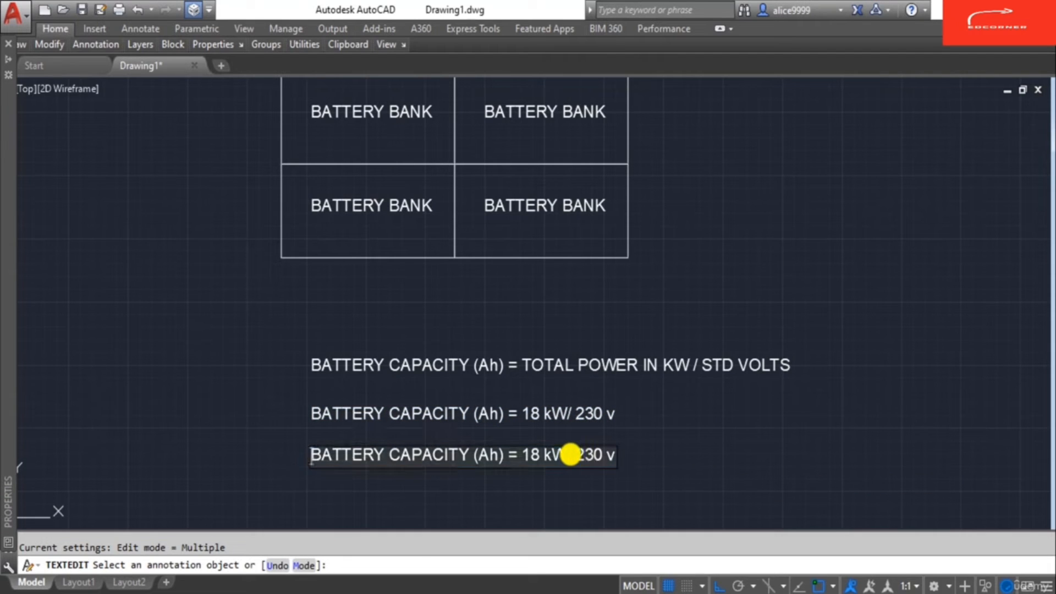
{"action": "key", "text": "Delete"}
{"action": "key", "text": "Delete"}
{"action": "key", "text": "Delete"}
{"action": "key", "text": "Delete"}
{"action": "key", "text": "Delete"}
{"action": "key", "text": "Delete"}
{"action": "key", "text": "Delete"}
{"action": "key", "text": "Delete"}
{"action": "key", "text": "Delete"}
{"action": "key", "text": "Delete"}
{"action": "key", "text": "Delete"}
{"action": "key", "text": "Delete"}
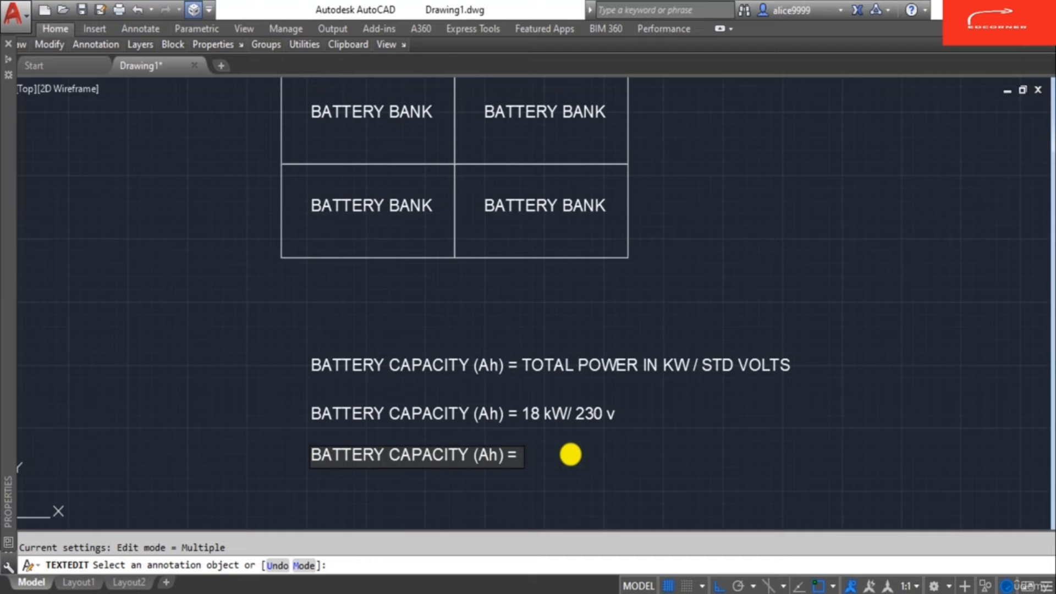
{"action": "type", "text": "78 A"}
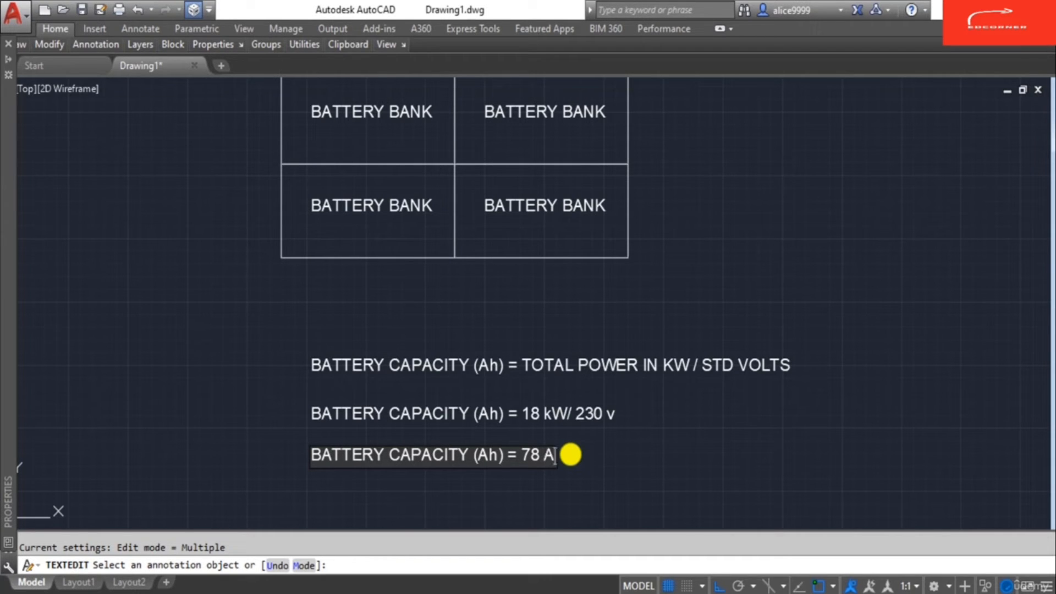
{"action": "left_click", "coordinate": [570, 455]}
{"action": "key", "text": "Escape"}
Move all three battery capacity lines straight up, closer to the underside of the battery banks.
{"action": "middle_click_drag", "start_coordinate": [472, 488], "coordinate": [579, 448]}
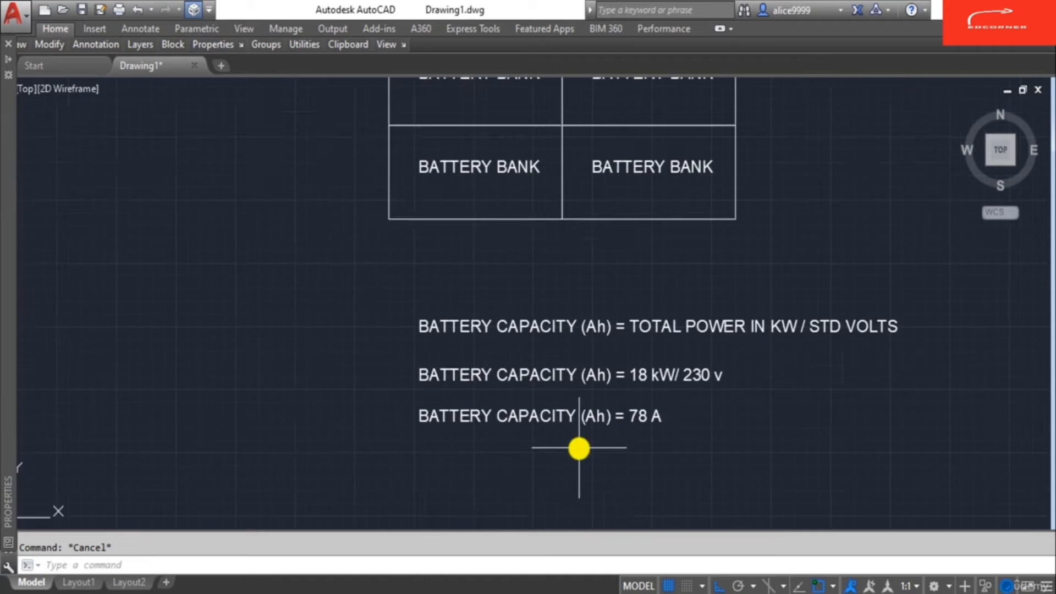
{"action": "scroll", "coordinate": [575, 440], "scroll_direction": "down", "scroll_amount": 5}
{"action": "middle_click_drag", "start_coordinate": [537, 354], "coordinate": [700, 401]}
{"action": "scroll", "coordinate": [682, 297], "scroll_direction": "up", "scroll_amount": 3}
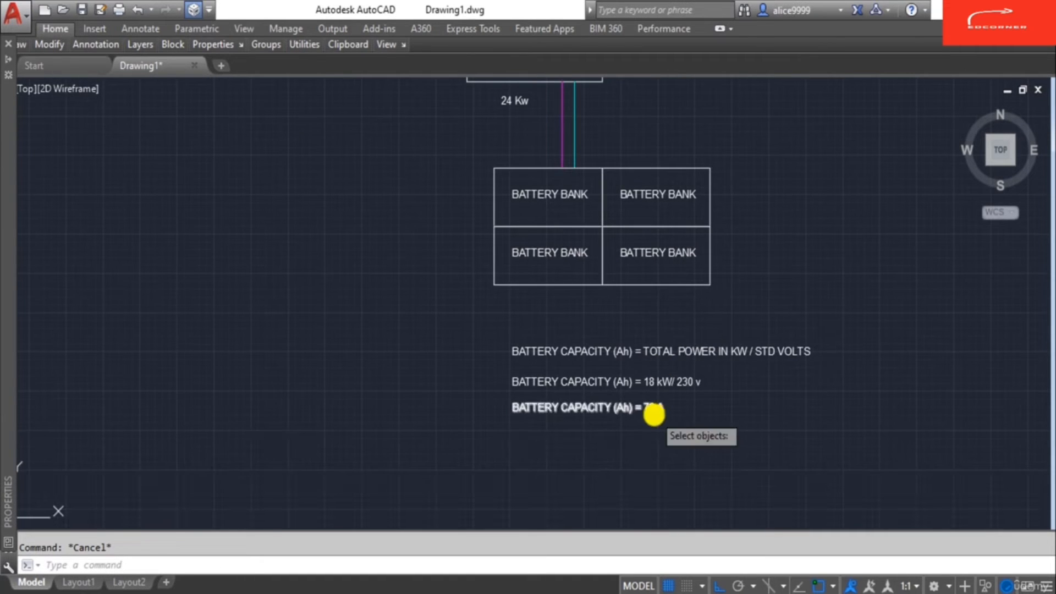
{"action": "left_click", "coordinate": [632, 443]}
{"action": "left_click", "coordinate": [547, 348]}
{"action": "key", "text": "Return"}
{"action": "left_click", "coordinate": [467, 347]}
{"action": "left_click", "coordinate": [465, 305]}
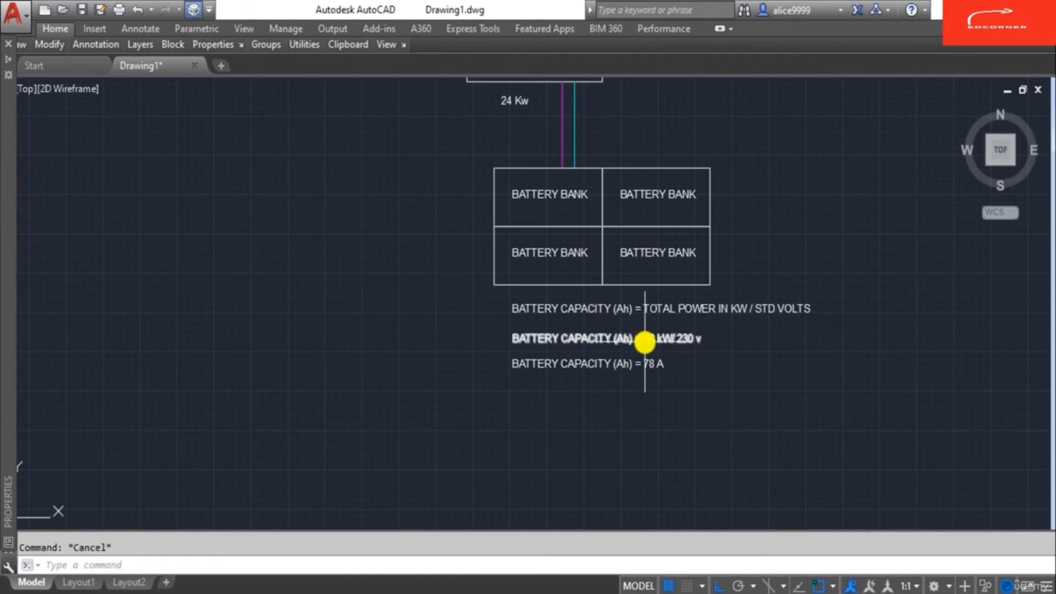
Move the second and third battery capacity lines up about 597 units towards the first line.
{"action": "scroll", "coordinate": [645, 341], "scroll_direction": "up", "scroll_amount": 5}
{"action": "type", "text": "m"}
{"action": "key", "text": "Return"}
{"action": "left_click", "coordinate": [606, 399]}
{"action": "left_click", "coordinate": [488, 323]}
{"action": "key", "text": "Return"}
{"action": "scroll", "coordinate": [503, 387], "scroll_direction": "down", "scroll_amount": 5}
{"action": "left_click", "coordinate": [500, 390]}
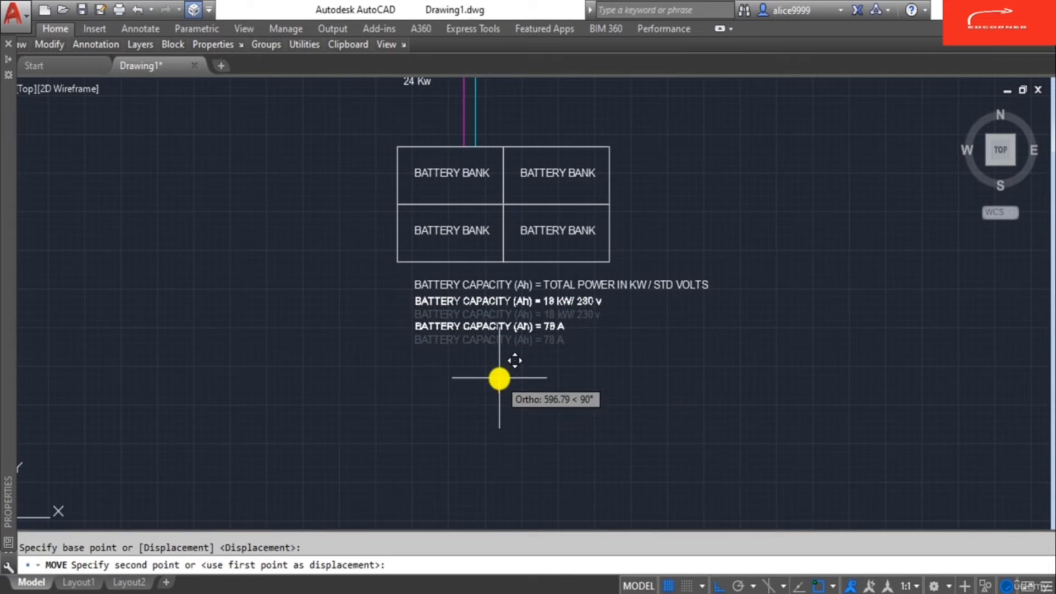
{"action": "left_click", "coordinate": [500, 378]}
{"action": "key", "text": "Escape"}
Move the "78 A" line slightly up to sit close beneath the second line.
{"action": "key", "text": "Return"}
{"action": "left_click", "coordinate": [493, 325]}
{"action": "key", "text": "Return"}
{"action": "left_click", "coordinate": [519, 376]}
{"action": "left_click", "coordinate": [519, 367]}
{"action": "key", "text": "Escape"}
{"action": "middle_click_drag", "start_coordinate": [596, 231], "coordinate": [619, 329]}
{"action": "scroll", "coordinate": [550, 286], "scroll_direction": "down", "scroll_amount": 2}
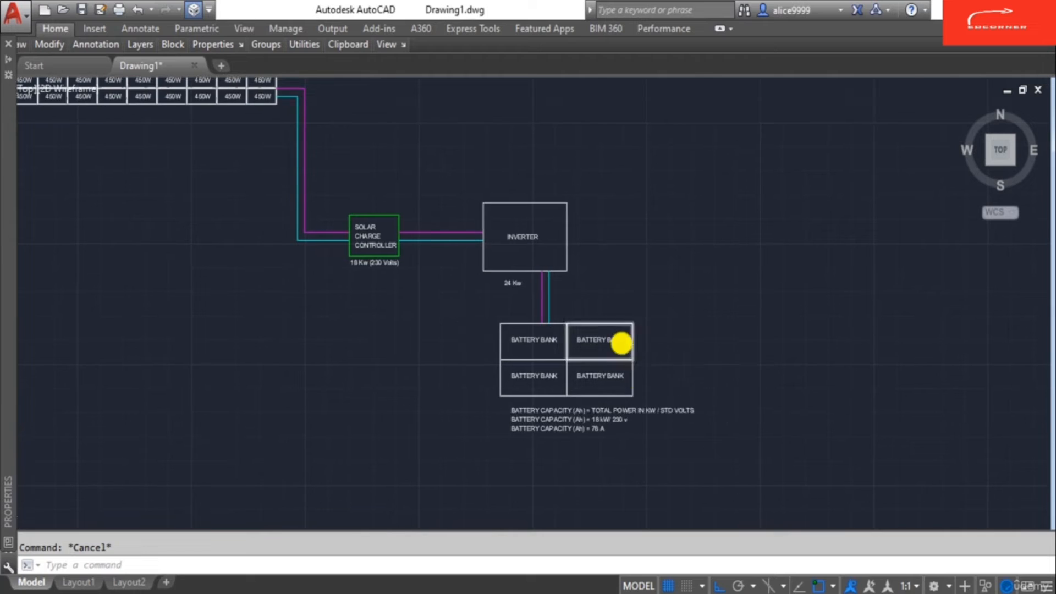
{"action": "scroll", "coordinate": [621, 343], "scroll_direction": "up", "scroll_amount": 2}
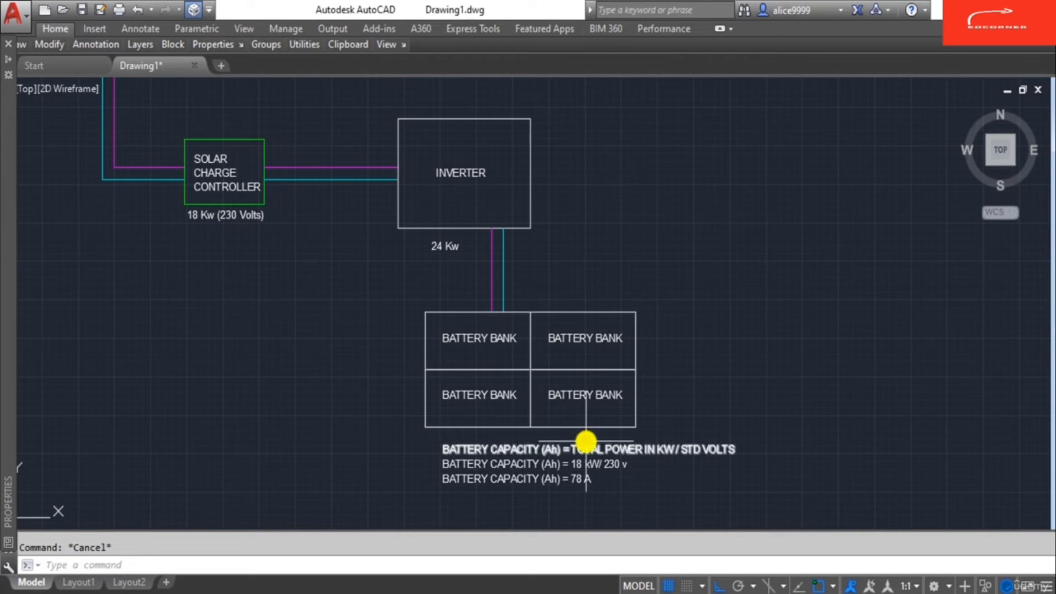
{"action": "middle_click_drag", "start_coordinate": [602, 463], "coordinate": [616, 396]}
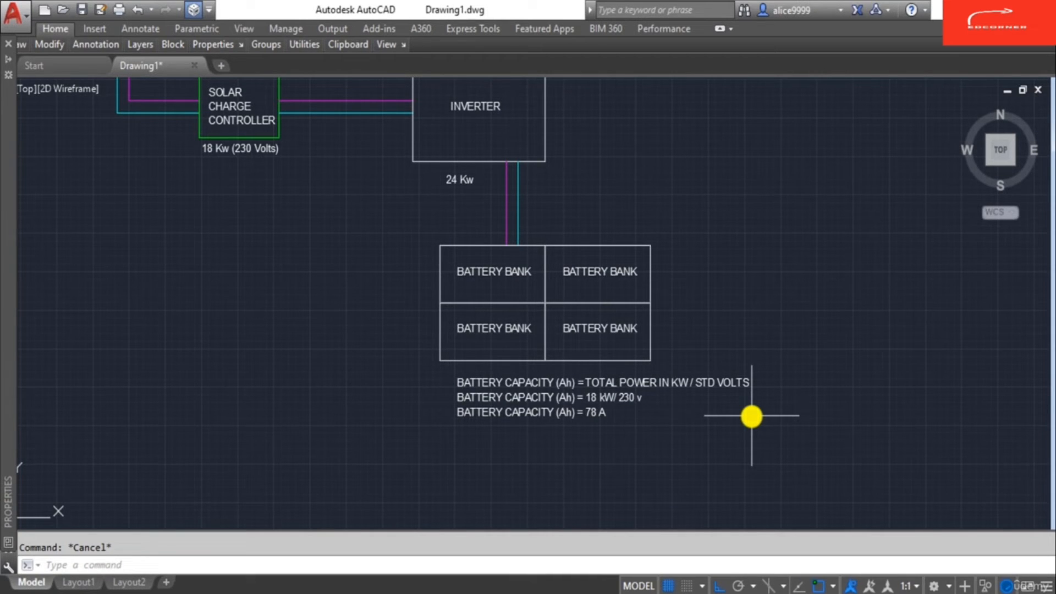
{"action": "type", "text": "co"}
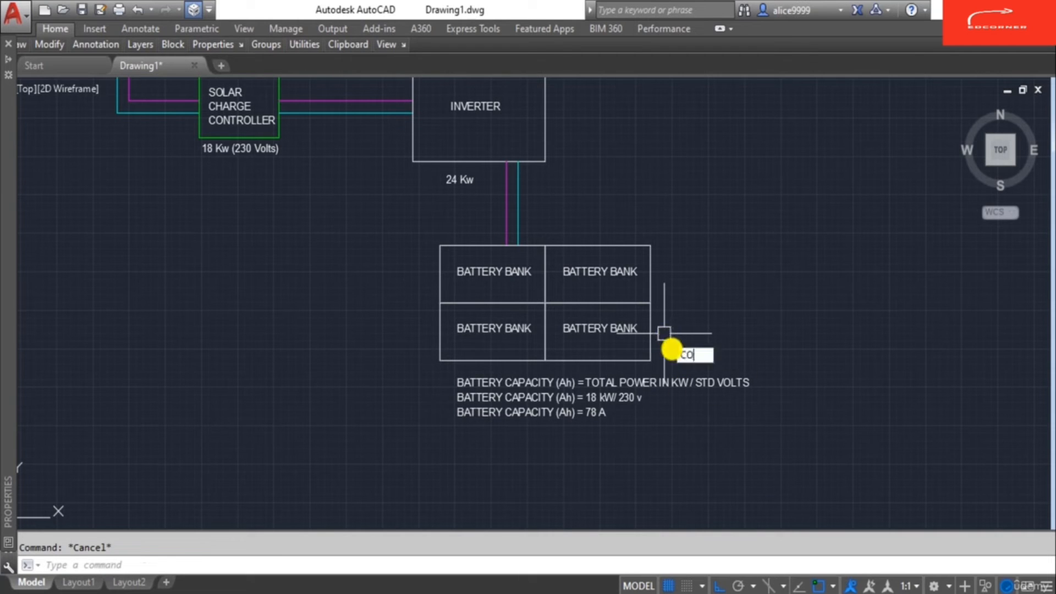
{"action": "key", "text": "Return"}
{"action": "left_click", "coordinate": [674, 348]}
{"action": "key", "text": "Escape"}
{"action": "key", "text": "Escape"}
Scale the four battery bank boxes and their labels by 0.6 from the group's upper-left corner.
{"action": "type", "text": "sc"}
{"action": "key", "text": "Return"}
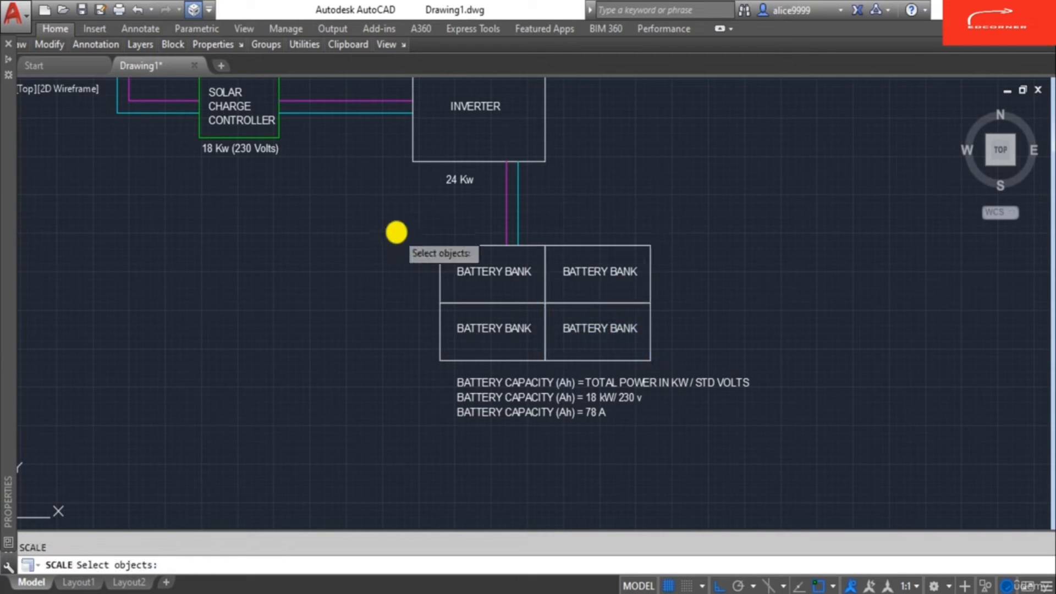
{"action": "left_click", "coordinate": [396, 232]}
{"action": "left_click", "coordinate": [698, 370]}
{"action": "key", "text": "Return"}
{"action": "left_click", "coordinate": [440, 246]}
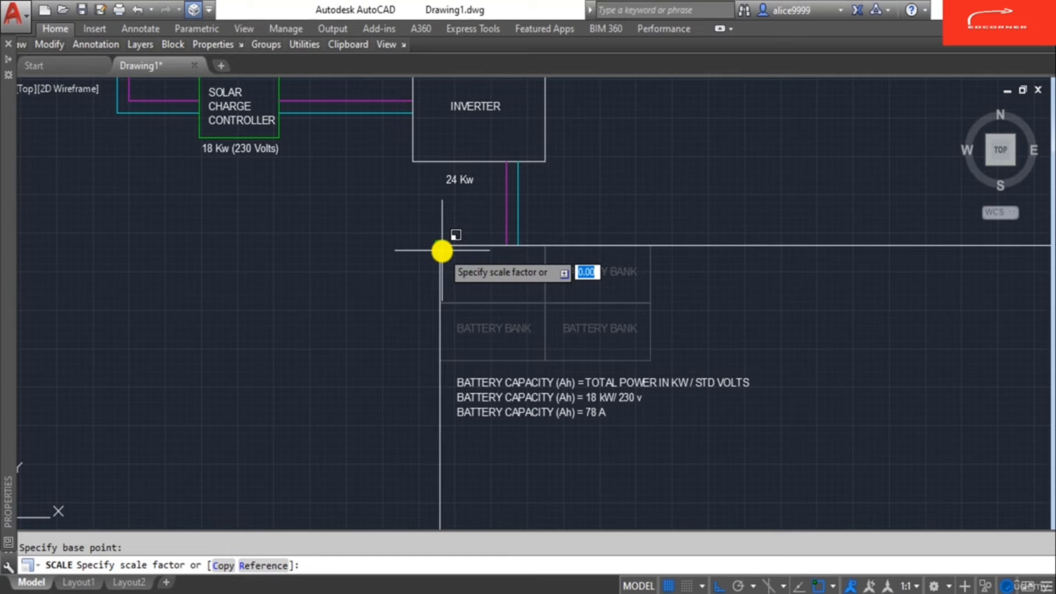
{"action": "type", "text": "0.6"}
{"action": "key", "text": "Return"}
{"action": "key", "text": "Escape"}
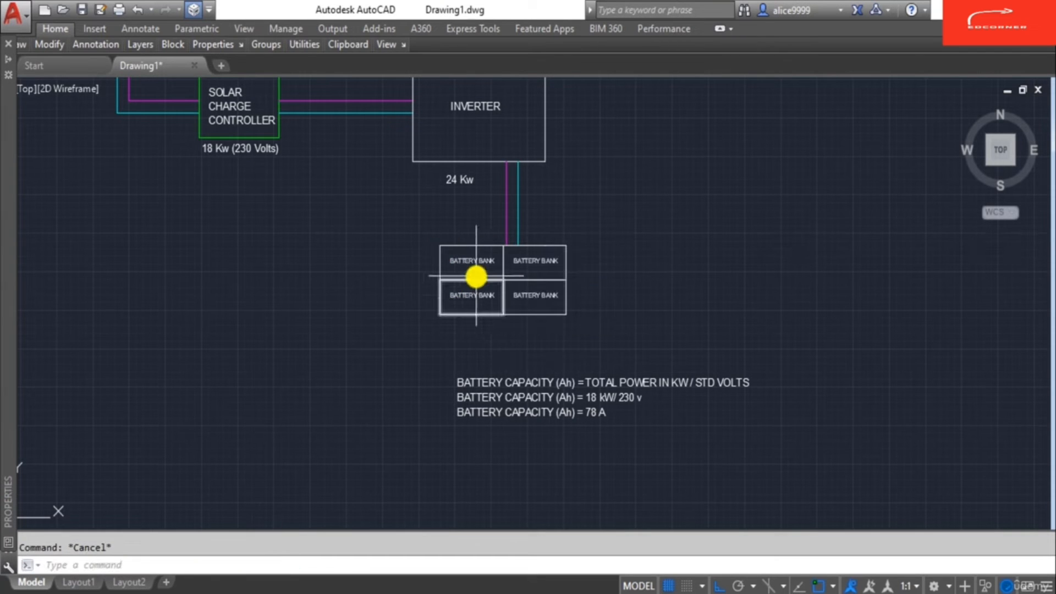
Copy the right-hand column of battery banks twice to the right, forming a grid of four columns by two rows.
{"action": "type", "text": "co"}
{"action": "key", "text": "Return"}
{"action": "scroll", "coordinate": [479, 277], "scroll_direction": "up", "scroll_amount": 4}
{"action": "left_click", "coordinate": [488, 172]}
{"action": "left_click", "coordinate": [698, 373]}
{"action": "key", "text": "Return"}
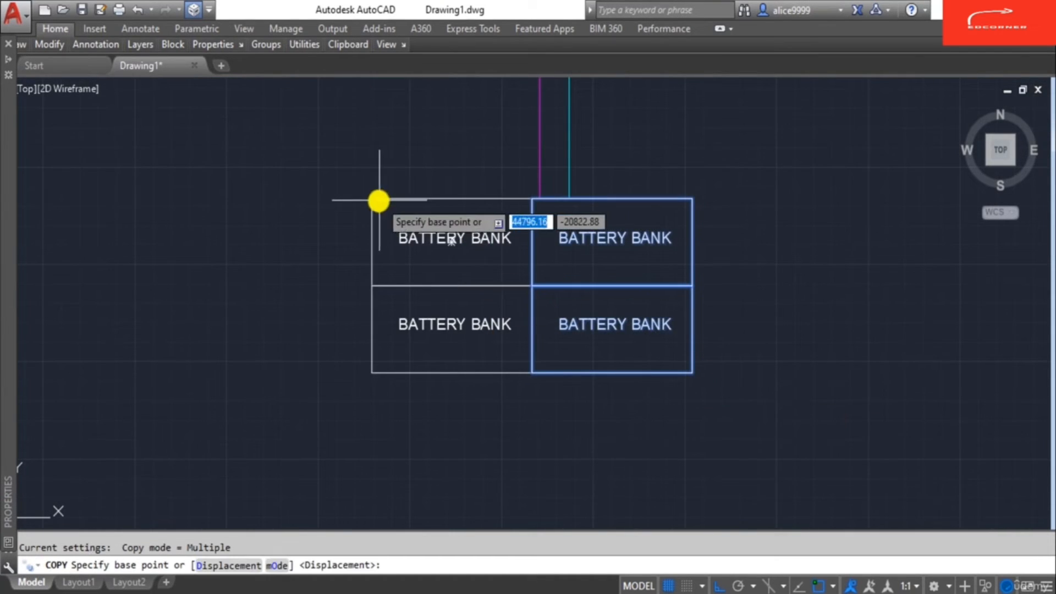
{"action": "left_click", "coordinate": [373, 198]}
{"action": "left_click", "coordinate": [531, 199]}
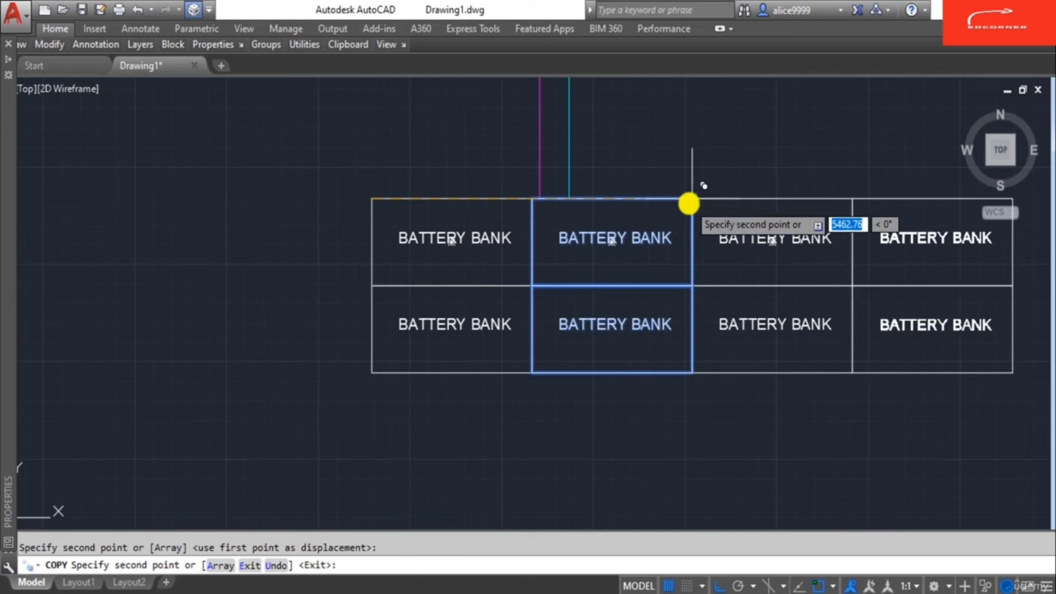
{"action": "key", "text": "Return"}
{"action": "scroll", "coordinate": [695, 344], "scroll_direction": "down", "scroll_amount": 4}
{"action": "key", "text": "Escape"}
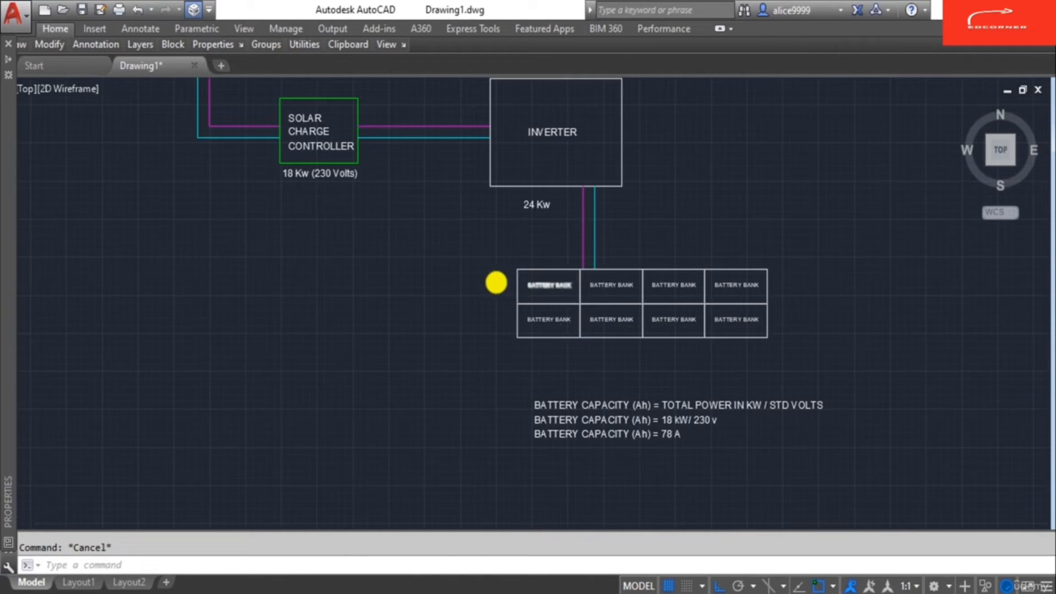
Move the whole battery bank grid slightly to the left beneath the inverter.
{"action": "scroll", "coordinate": [496, 282], "scroll_direction": "up", "scroll_amount": 2}
{"action": "type", "text": "m"}
{"action": "key", "text": "Return"}
{"action": "left_click", "coordinate": [448, 224]}
{"action": "left_click", "coordinate": [950, 405]}
{"action": "key", "text": "Return"}
{"action": "left_click", "coordinate": [829, 421]}
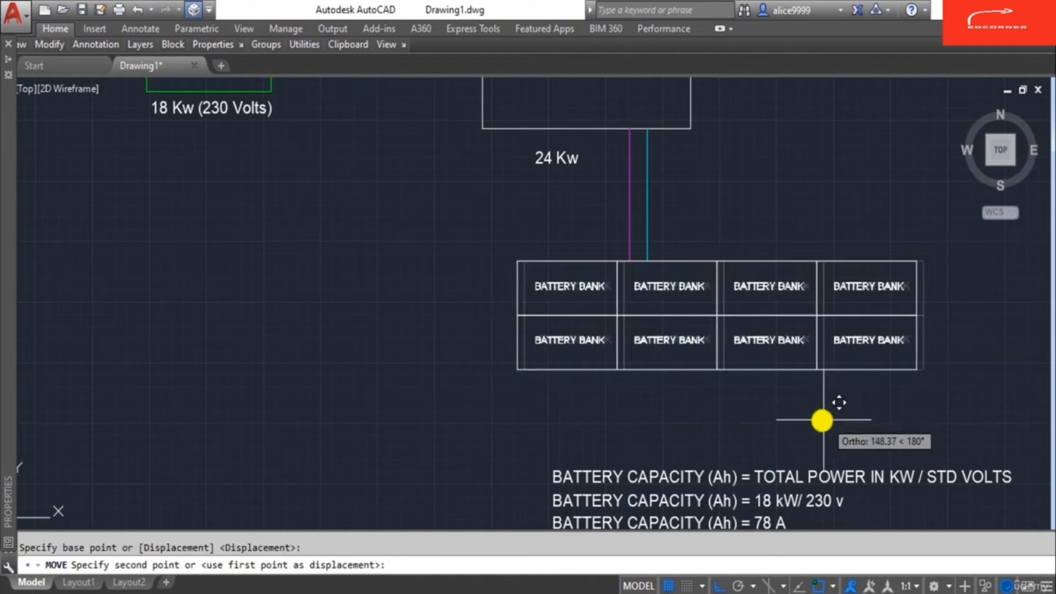
{"action": "key", "text": "Escape"}
{"action": "scroll", "coordinate": [728, 248], "scroll_direction": "down", "scroll_amount": 3}
{"action": "scroll", "coordinate": [740, 331], "scroll_direction": "up", "scroll_amount": 2}
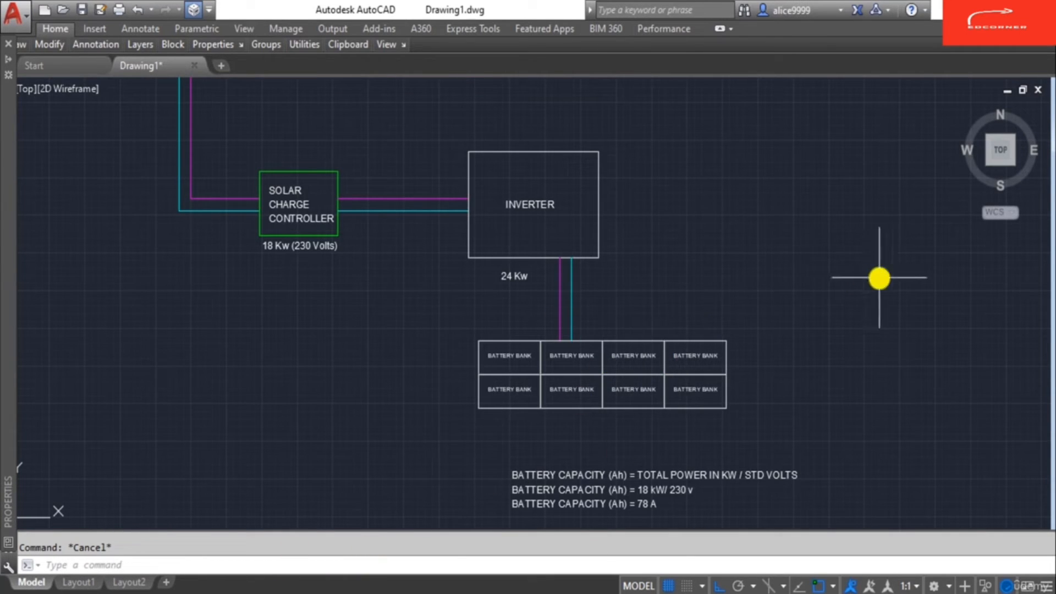
{"action": "scroll", "coordinate": [799, 364], "scroll_direction": "down", "scroll_amount": 2}
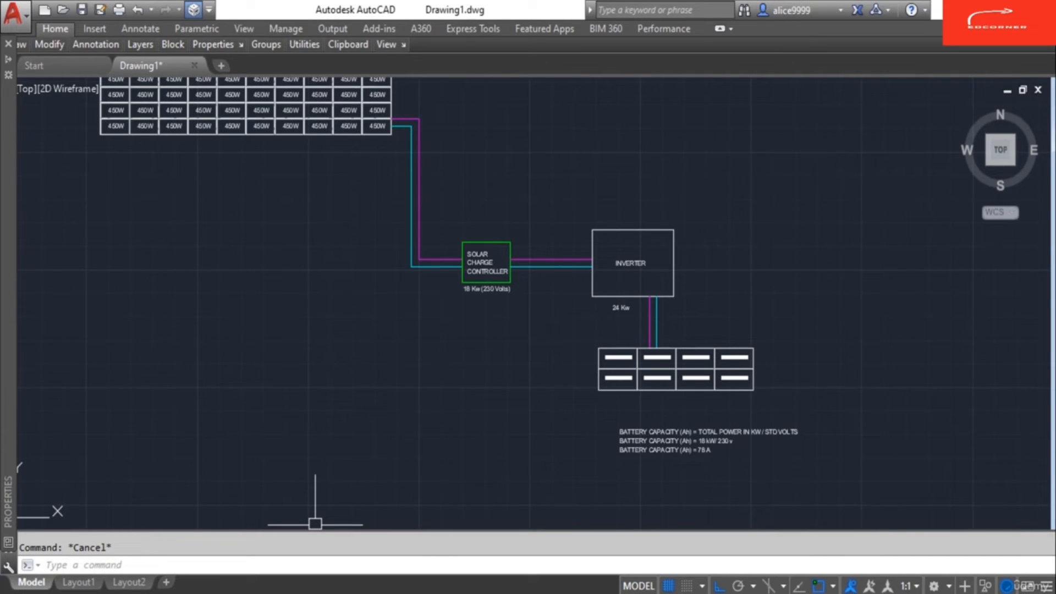
Save the drawing as SOALR EELCTRIC PANEL.dwg in the E:\Demo\Solar electric Panel folder.
{"action": "key", "text": "ctrl+s"}
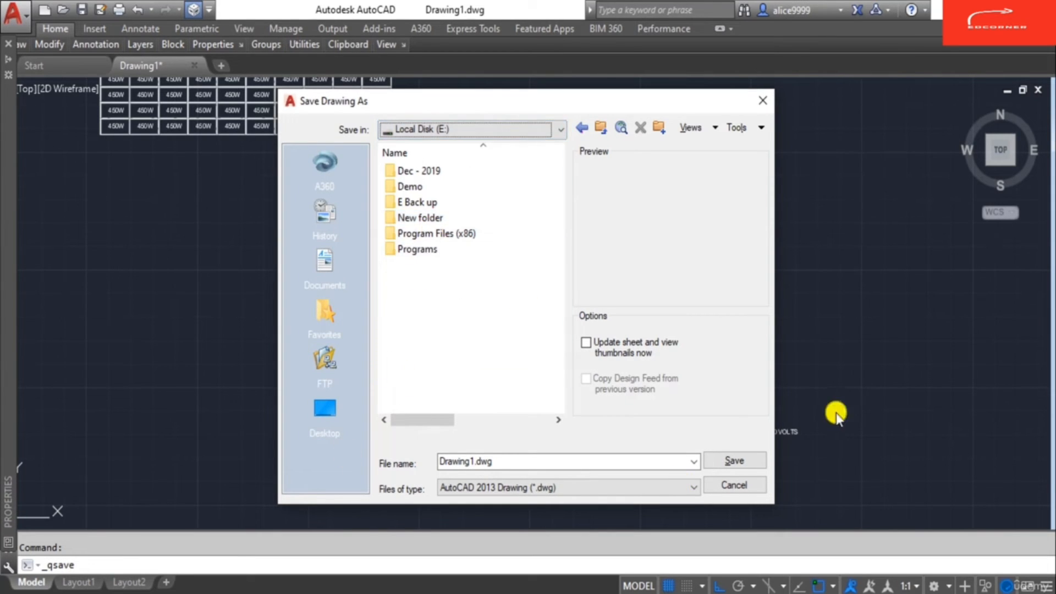
{"action": "left_click", "coordinate": [733, 485]}
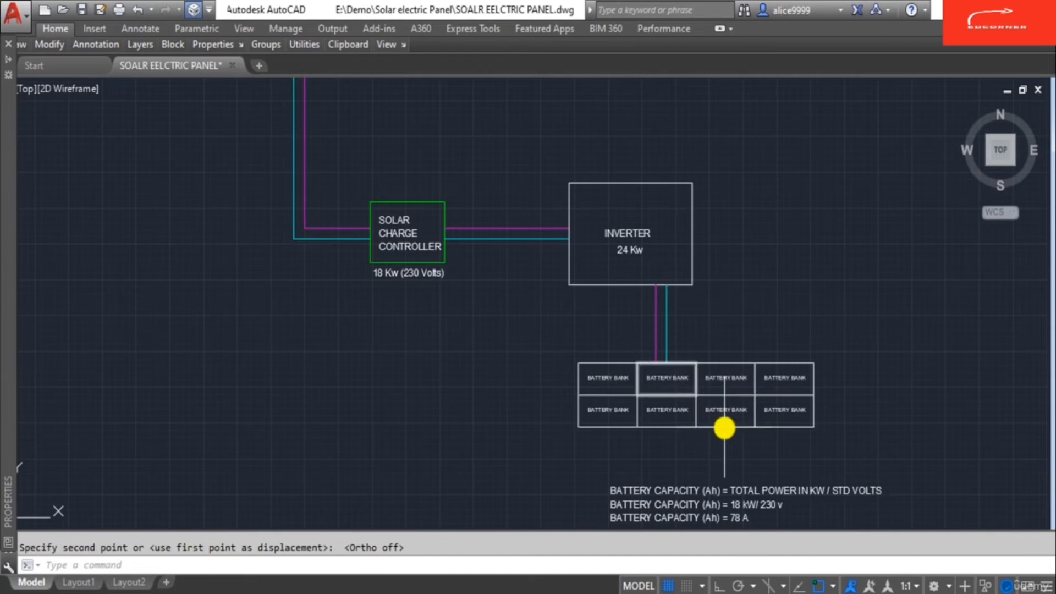
Examine the whole diagram and the battery capacity calculation beneath the battery bank grid.
{"action": "key", "text": "Escape"}
{"action": "type", "text": "z"}
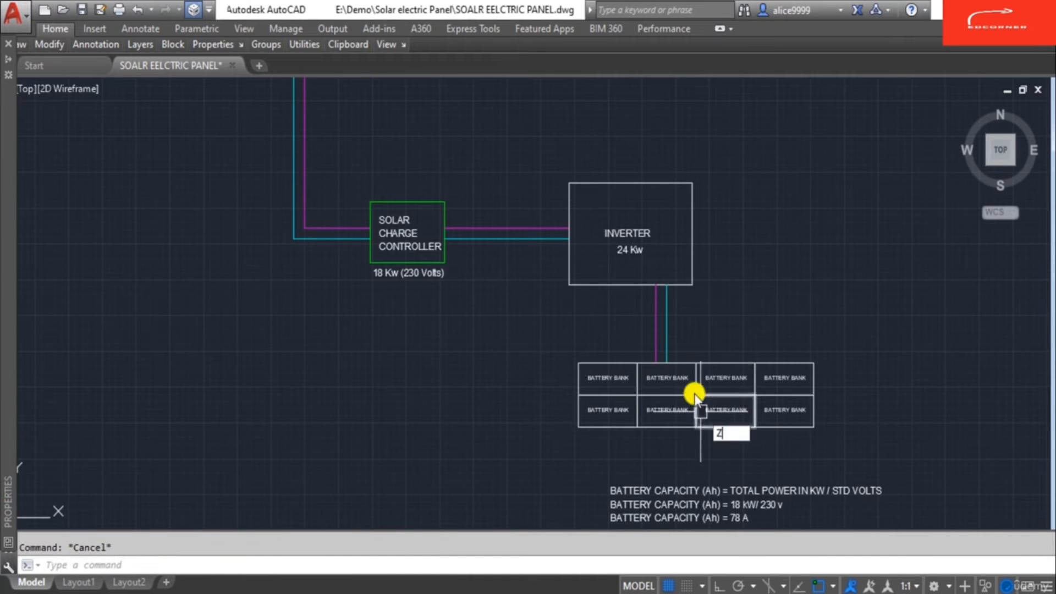
{"action": "key", "text": "Return"}
{"action": "type", "text": "E"}
{"action": "key", "text": "Return"}
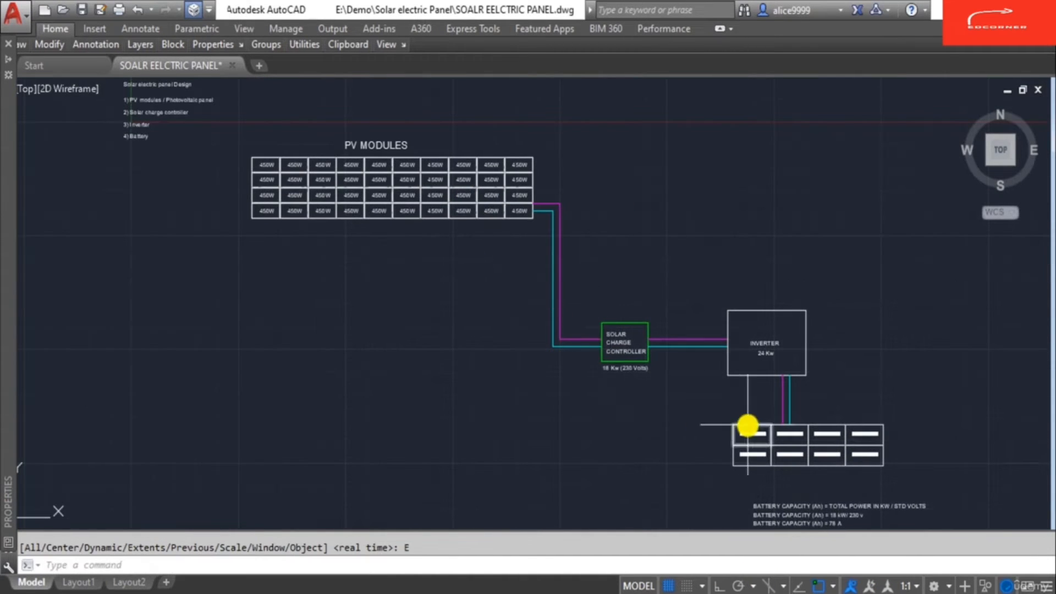
{"action": "scroll", "coordinate": [658, 366], "scroll_direction": "up", "scroll_amount": 3}
{"action": "scroll", "coordinate": [658, 364], "scroll_direction": "up", "scroll_amount": 4}
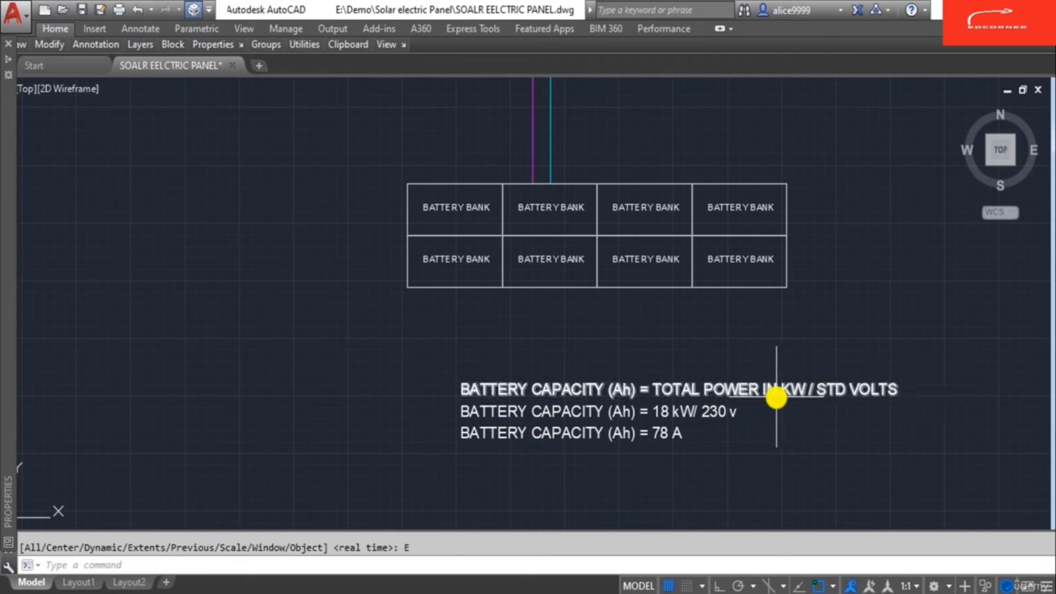
{"action": "mouse_move", "coordinate": [770, 398]}
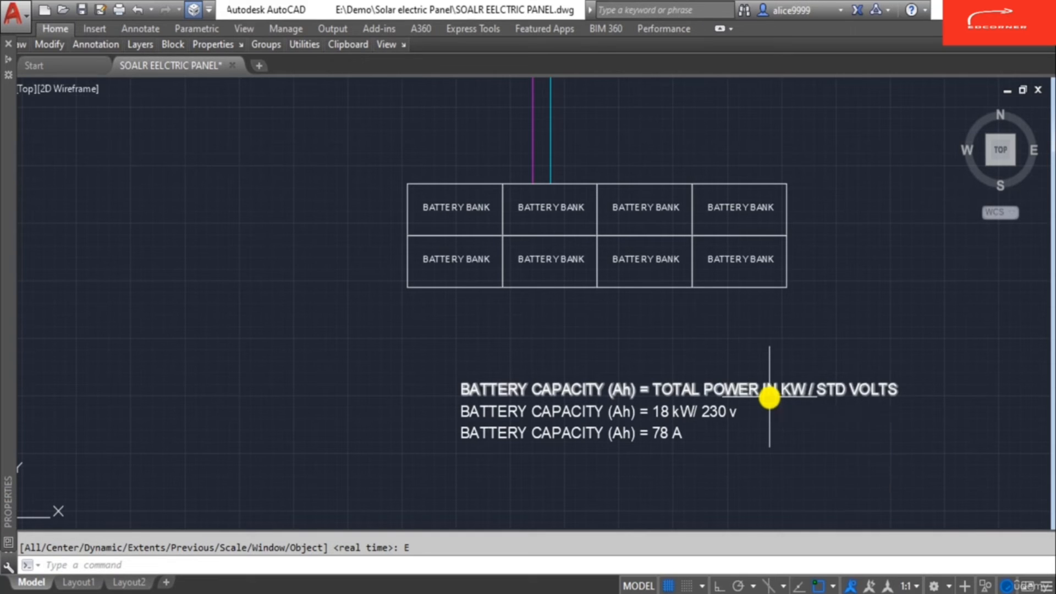
{"action": "key", "text": "Escape"}
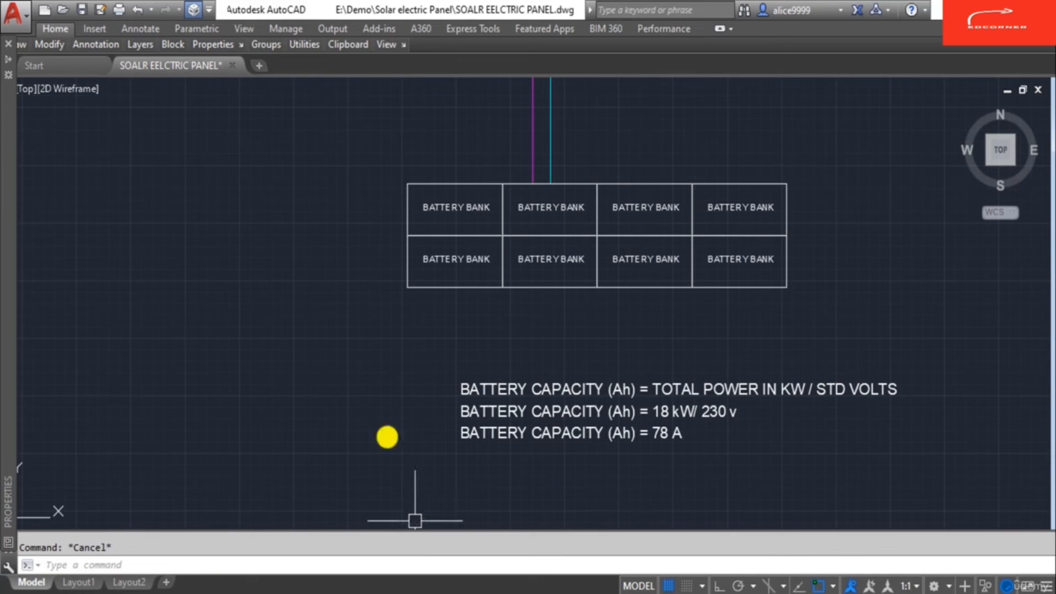
Move the three battery capacity lines straight up, closer to the battery bank grid.
{"action": "type", "text": "m"}
{"action": "key", "text": "Return"}
{"action": "left_click", "coordinate": [588, 460]}
{"action": "left_click", "coordinate": [519, 382]}
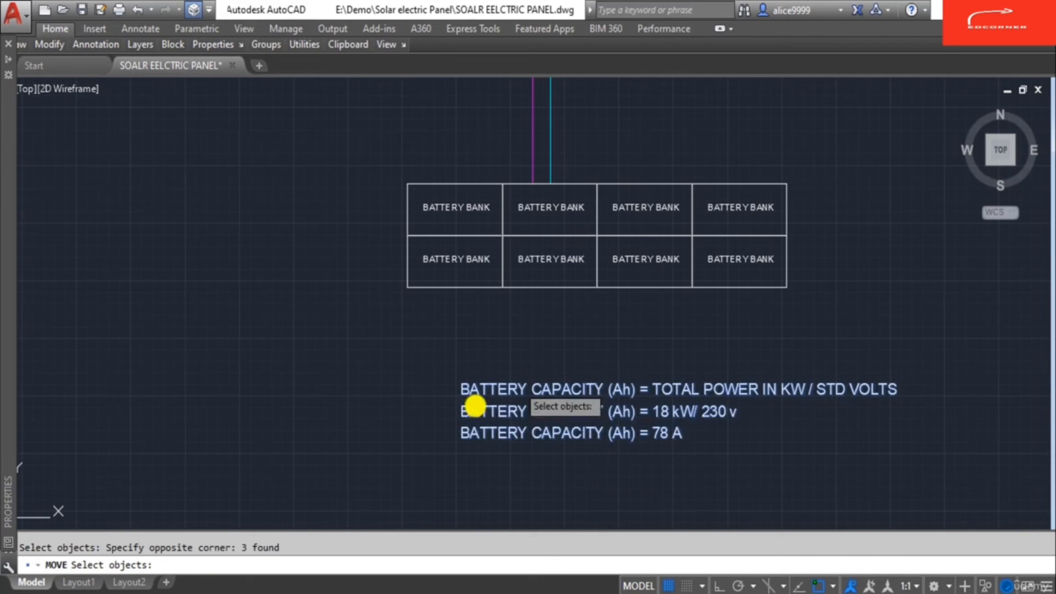
{"action": "key", "text": "Return"}
{"action": "left_click", "coordinate": [474, 405]}
{"action": "left_click", "coordinate": [412, 368]}
{"action": "key", "text": "Escape"}
{"action": "scroll", "coordinate": [609, 420], "scroll_direction": "up", "scroll_amount": 2}
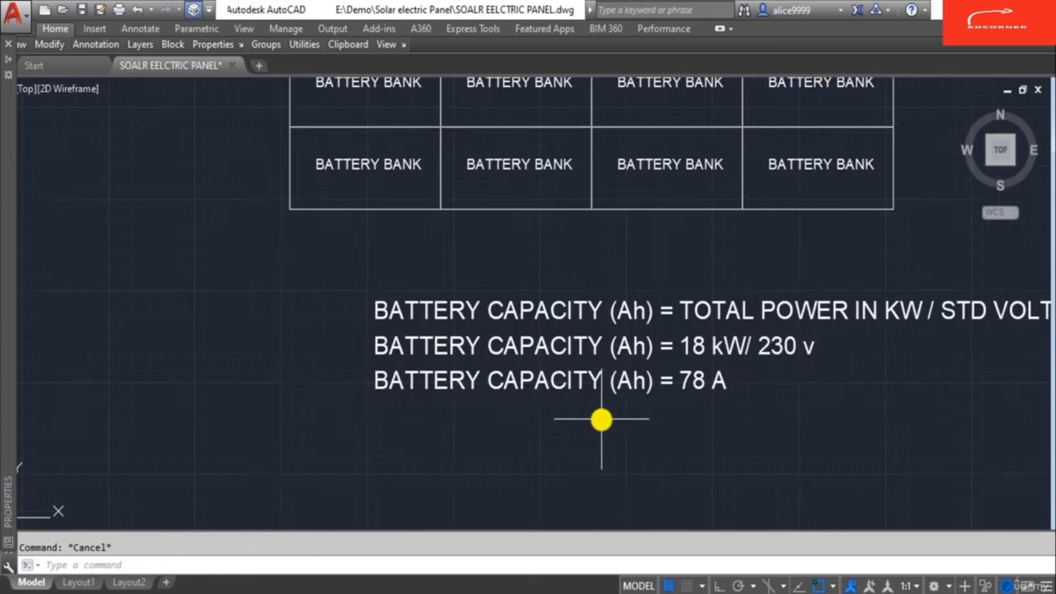
{"action": "mouse_move", "coordinate": [636, 406]}
{"action": "middle_mouse_down"}
{"action": "mouse_move", "coordinate": [512, 464]}
{"action": "mouse_move", "coordinate": [608, 437]}
{"action": "middle_mouse_up"}
{"action": "scroll", "coordinate": [689, 408], "scroll_direction": "down", "scroll_amount": 2}
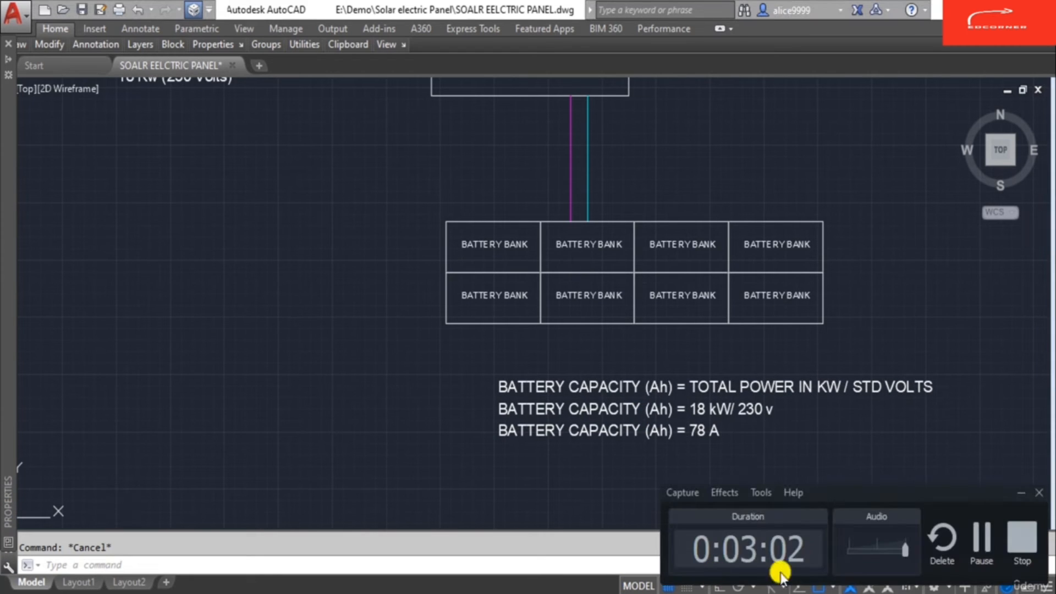
Copy the "BATTERY CAPACITY (Ah) = 78 A" line straight down with ortho on, leaving a blank line's gap.
{"action": "left_click", "coordinate": [589, 452]}
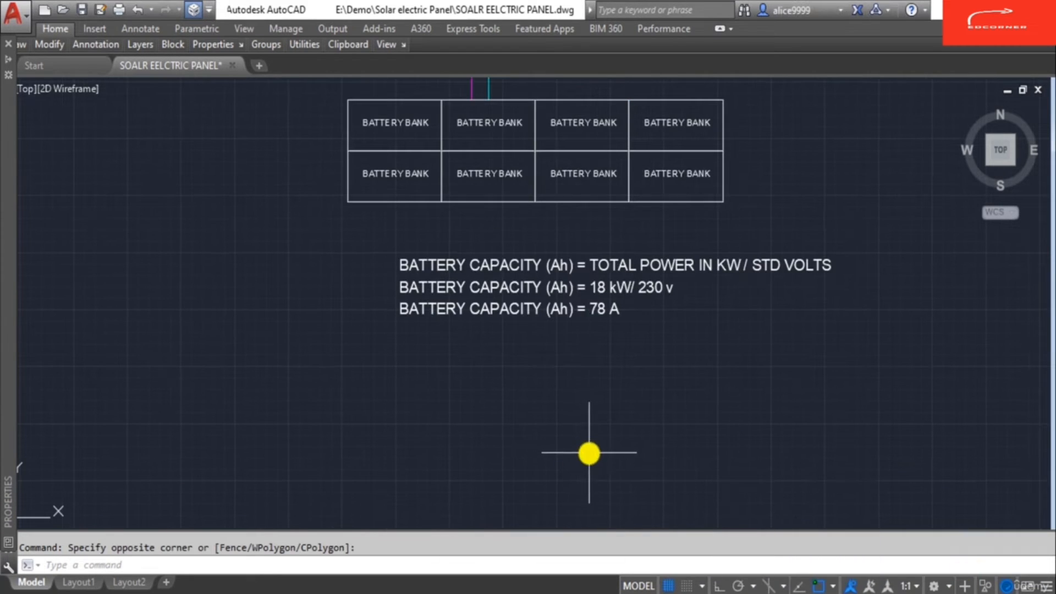
{"action": "type", "text": "co"}
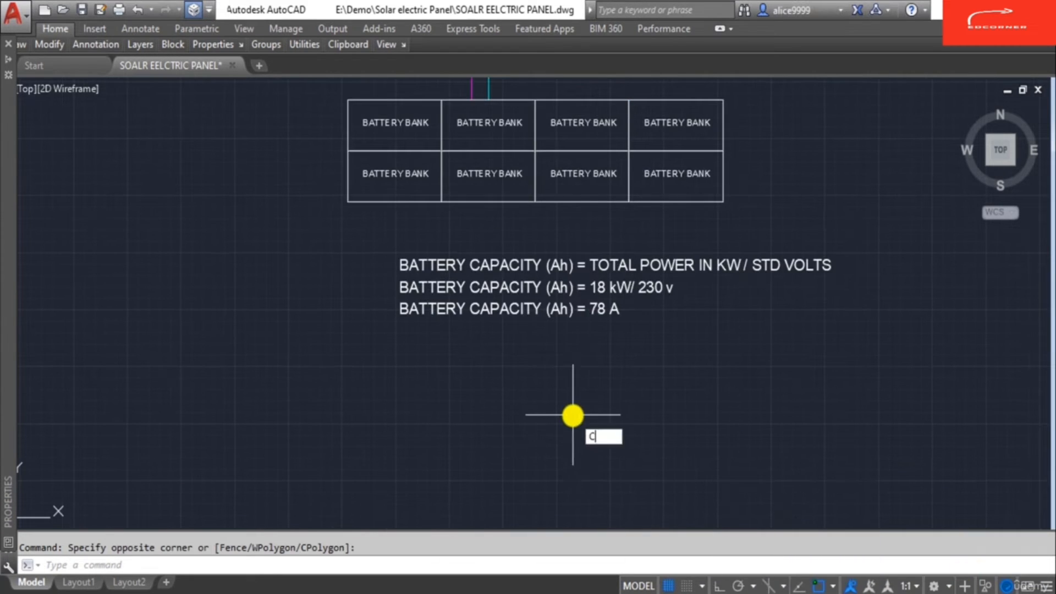
{"action": "key", "text": "Return"}
{"action": "left_click", "coordinate": [551, 312]}
{"action": "key", "text": "Return"}
{"action": "left_click", "coordinate": [555, 363]}
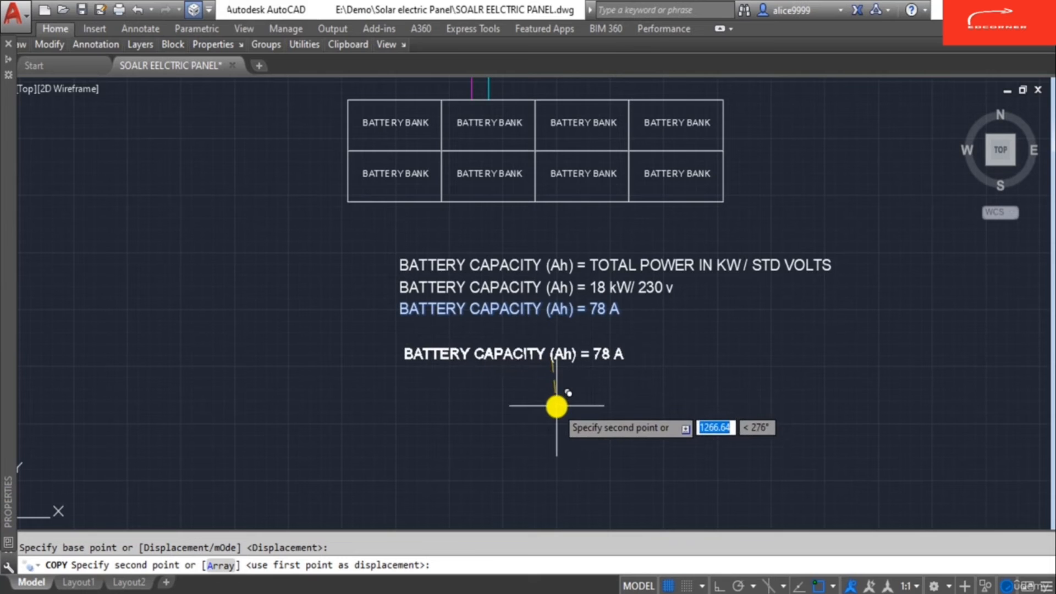
{"action": "key", "text": "F8"}
{"action": "left_click", "coordinate": [555, 408]}
{"action": "key", "text": "Escape"}
{"action": "type", "text": "ED"}
{"action": "key", "text": "Return"}
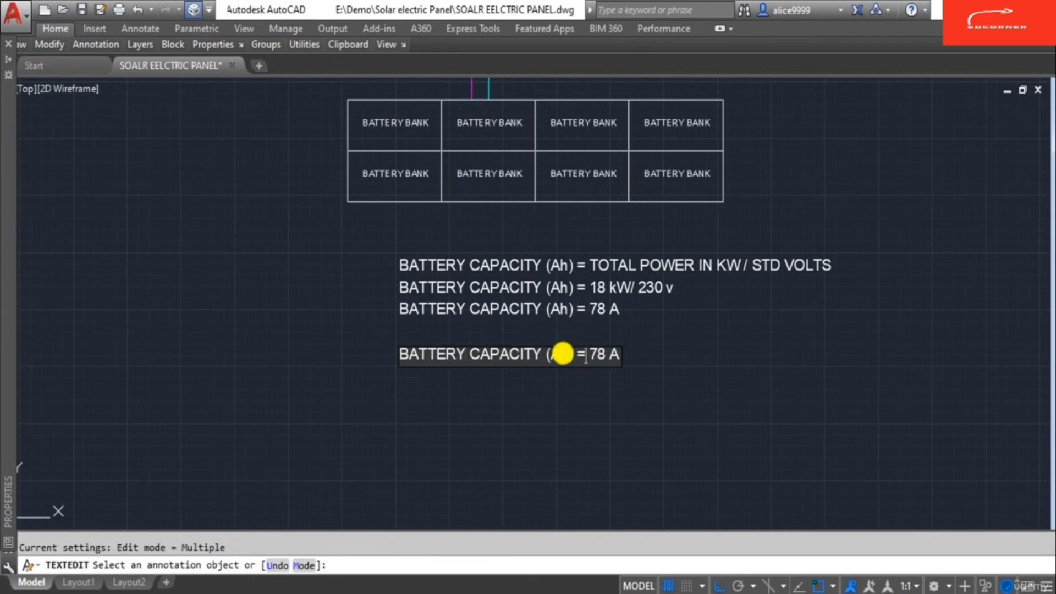
{"action": "key", "text": "Delete"}
{"action": "key", "text": "Delete"}
{"action": "key", "text": "Delete"}
{"action": "key", "text": "Delete"}
{"action": "key", "text": "Escape"}
{"action": "key", "text": "Escape"}
{"action": "key", "text": "Escape"}
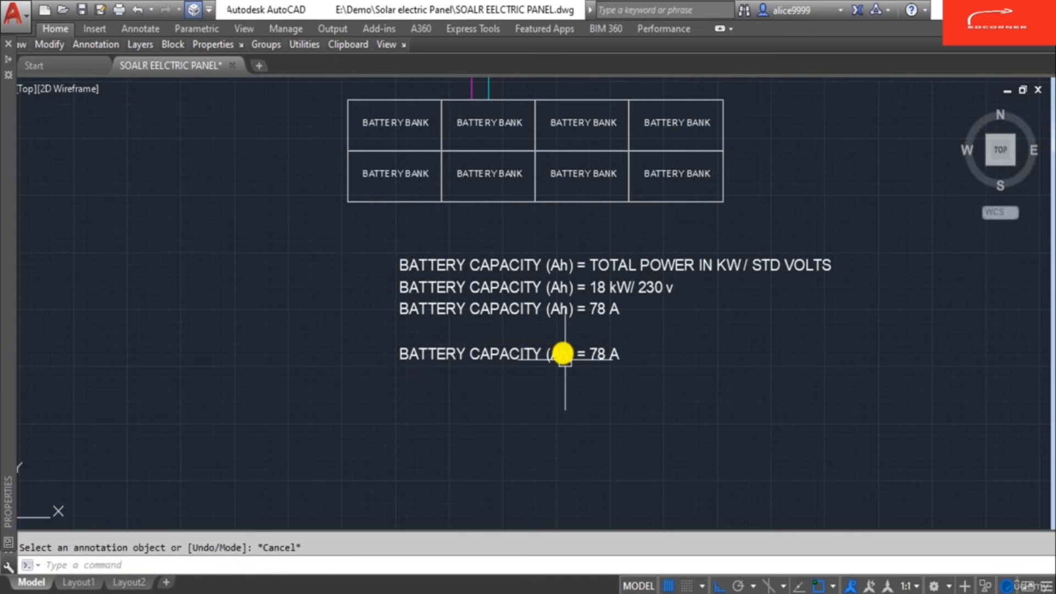
Replace the text of the copied line with "FOR 12 HOURS".
{"action": "type", "text": "ed"}
{"action": "key", "text": "Return"}
{"action": "left_click", "coordinate": [561, 354]}
{"action": "type", "text": "1"}
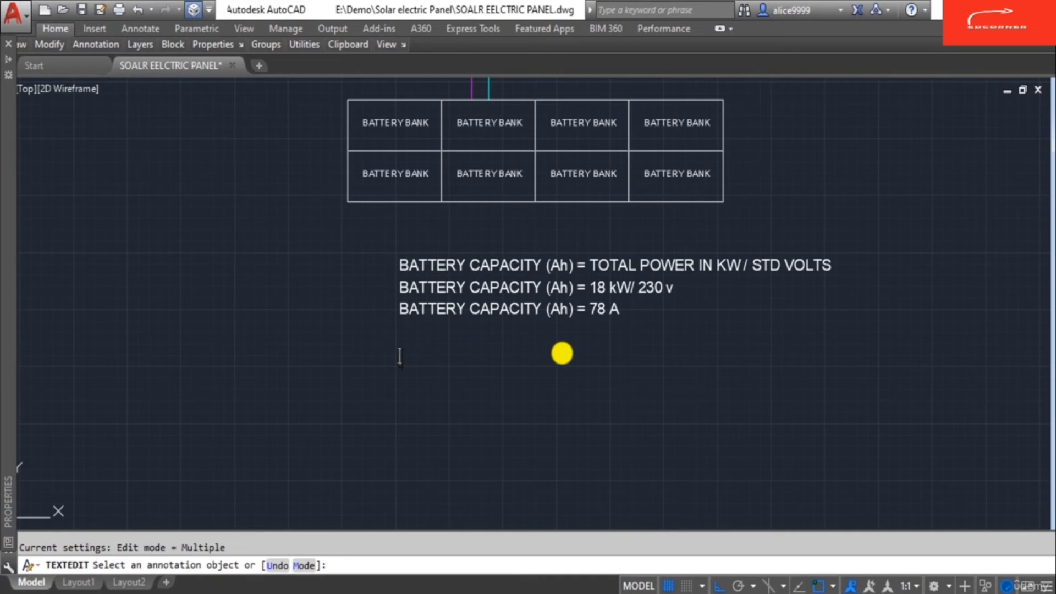
{"action": "type", "text": "FOR 12 H"}
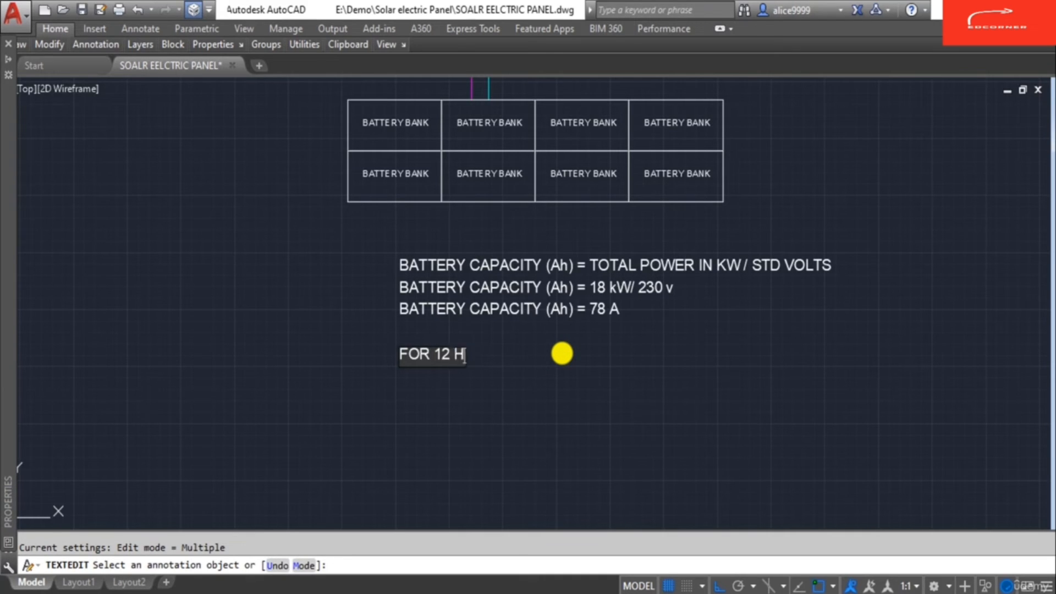
{"action": "type", "text": "OURS"}
{"action": "key", "text": "Return"}
{"action": "key", "text": "Escape"}
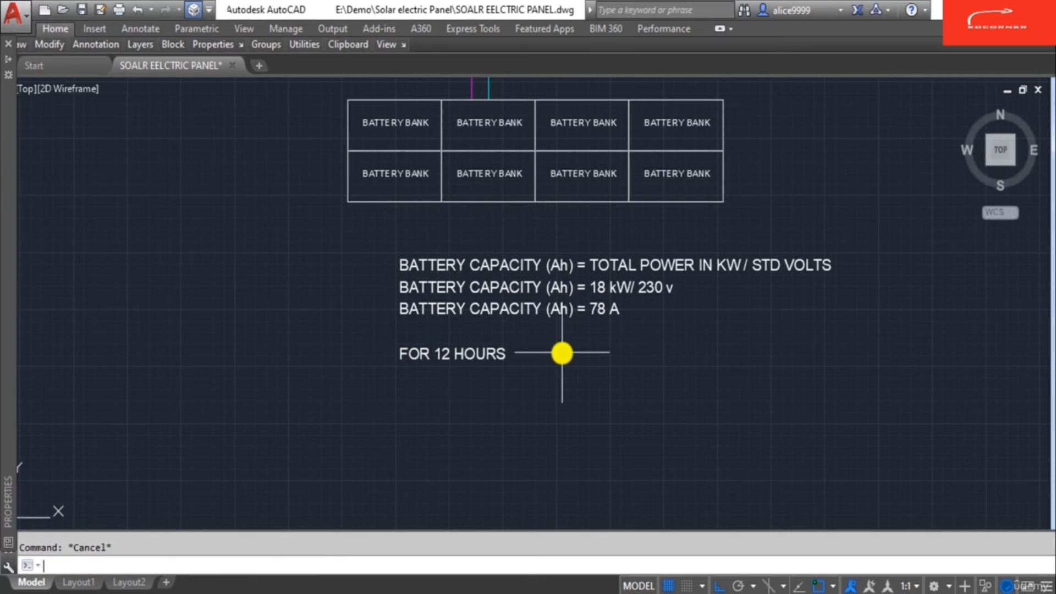
Copy the "FOR 12 HOURS" line straight down by the same line gap.
{"action": "type", "text": "co"}
{"action": "key", "text": "Return"}
{"action": "left_click", "coordinate": [489, 356]}
{"action": "key", "text": "Return"}
{"action": "left_click", "coordinate": [563, 389]}
{"action": "left_click", "coordinate": [562, 434]}
{"action": "key", "text": "Escape"}
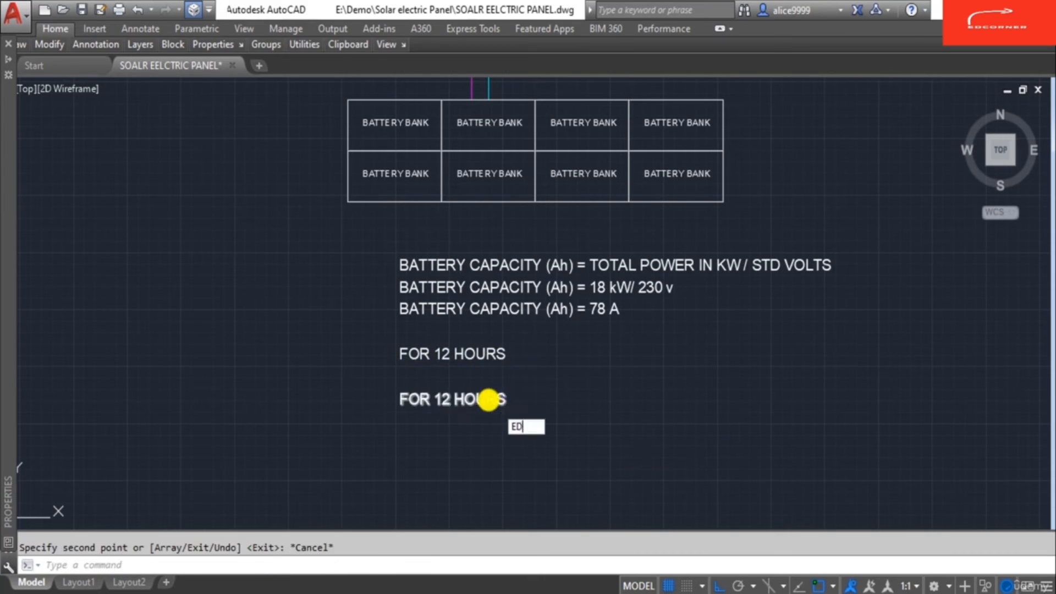
Replace the text of the lowest line with "BATTERY CAPACITY = 12 x 78 =".
{"action": "double_click", "coordinate": [487, 398]}
{"action": "type", "text": "BATTERY C"}
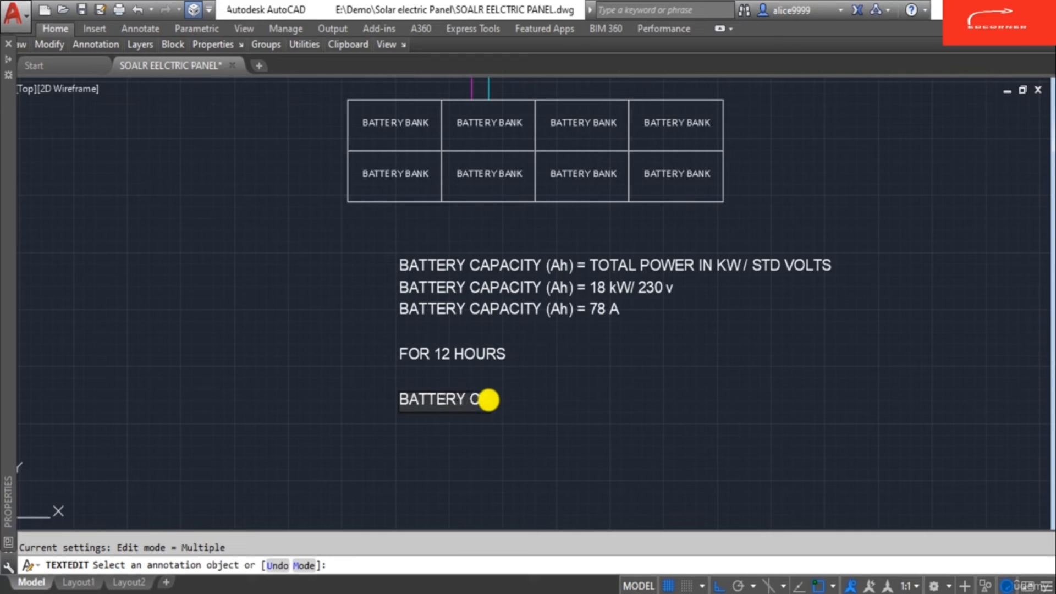
{"action": "type", "text": "APACIRT"}
{"action": "key", "text": "BackSpace"}
{"action": "key", "text": "BackSpace"}
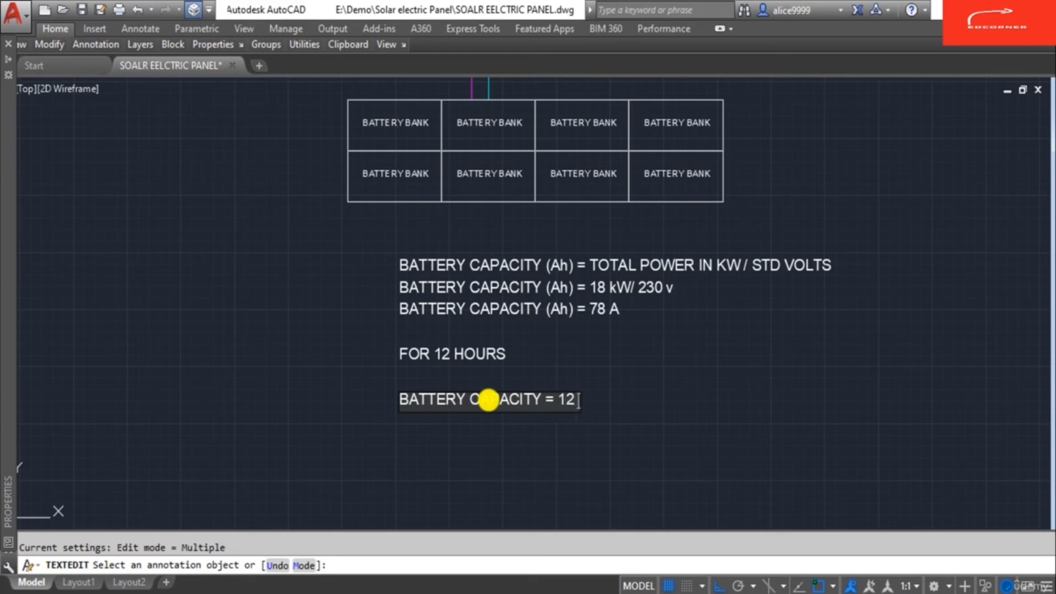
{"action": "type", "text": "TY = 12 x 78 ="}
{"action": "left_click", "coordinate": [868, 440]}
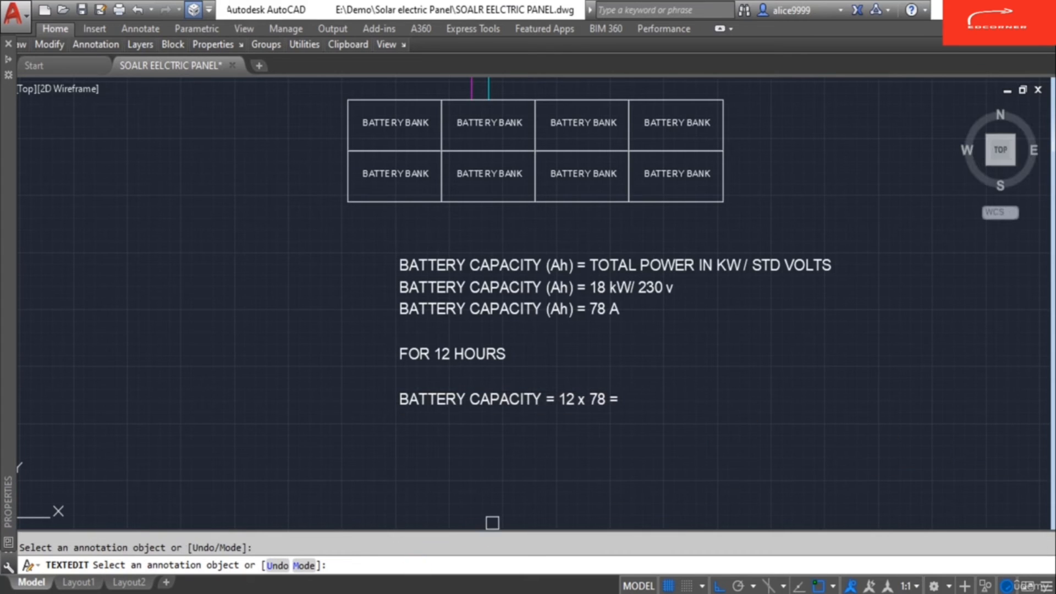
{"action": "key", "text": "Escape"}
{"action": "key", "text": "Escape"}
Switch to Calculator, compute 12 × 78 and return to AutoCAD.
{"action": "left_click", "coordinate": [311, 593]}
{"action": "type", "text": "1"}
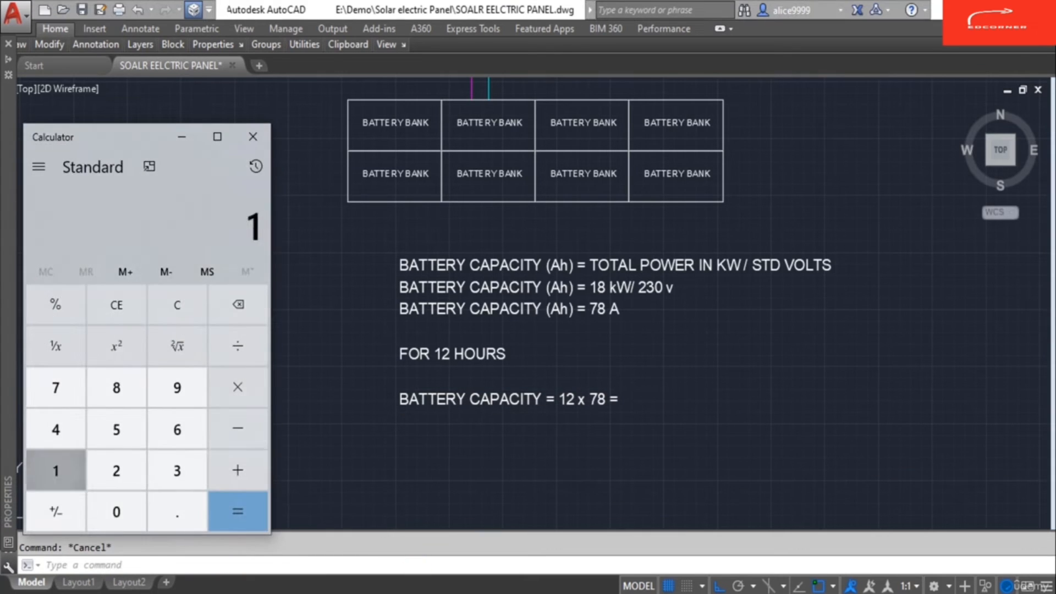
{"action": "type", "text": "2*78"}
{"action": "key", "text": "Return"}
{"action": "left_click", "coordinate": [609, 535]}
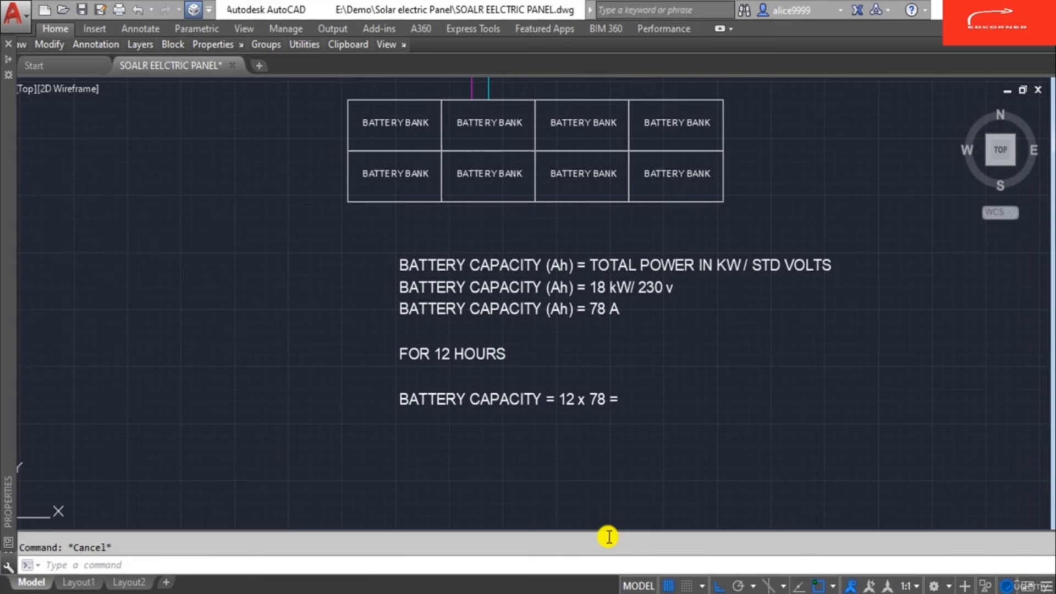
Complete the lowest battery capacity line by adding "1000 Ah" after the equals sign.
{"action": "double_click", "coordinate": [597, 390]}
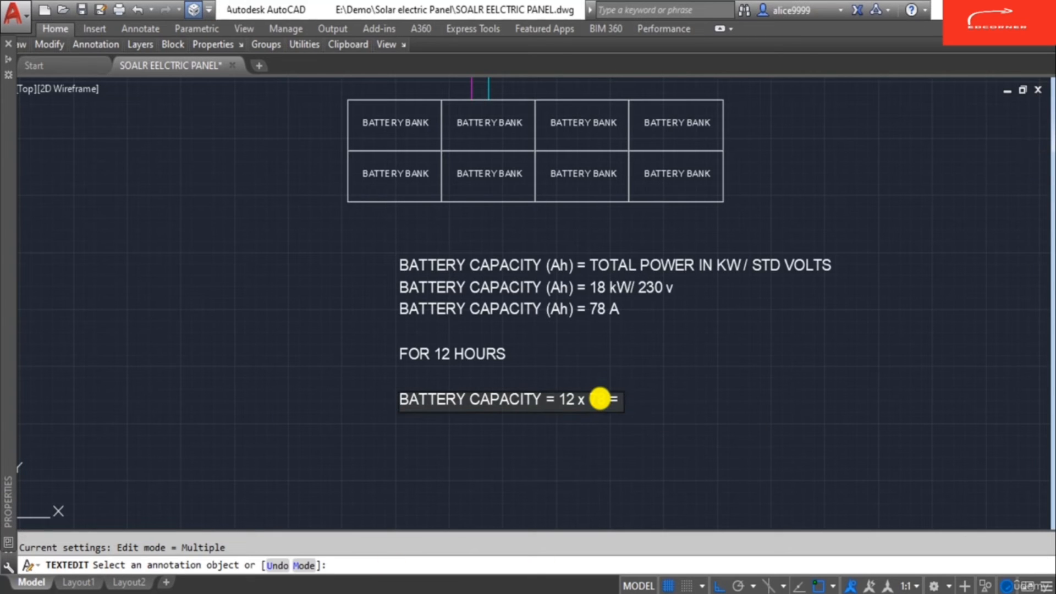
{"action": "type", "text": "1000 Ah"}
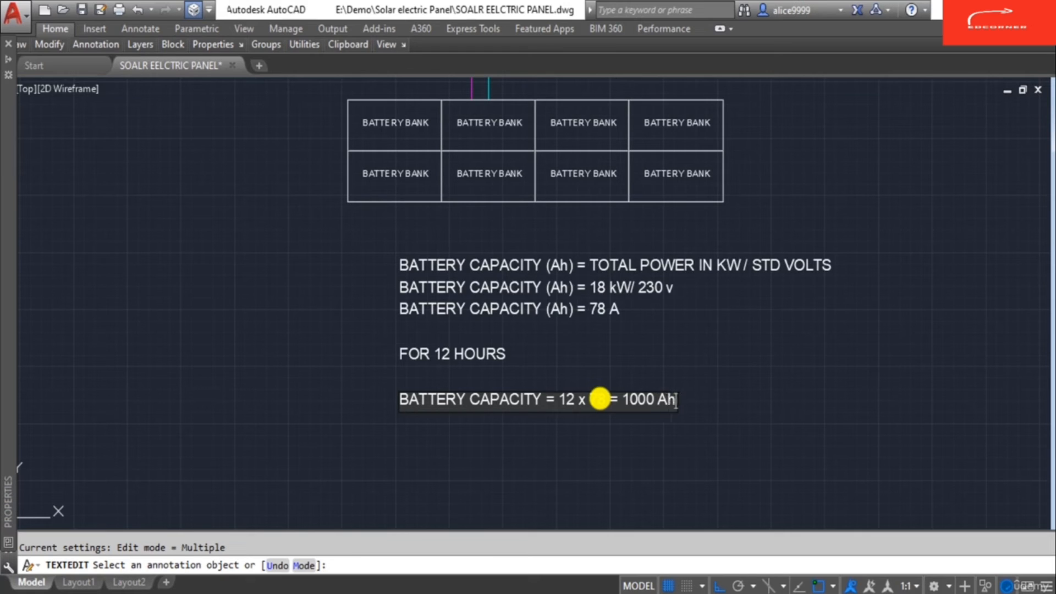
{"action": "key", "text": "Return"}
{"action": "key", "text": "Escape"}
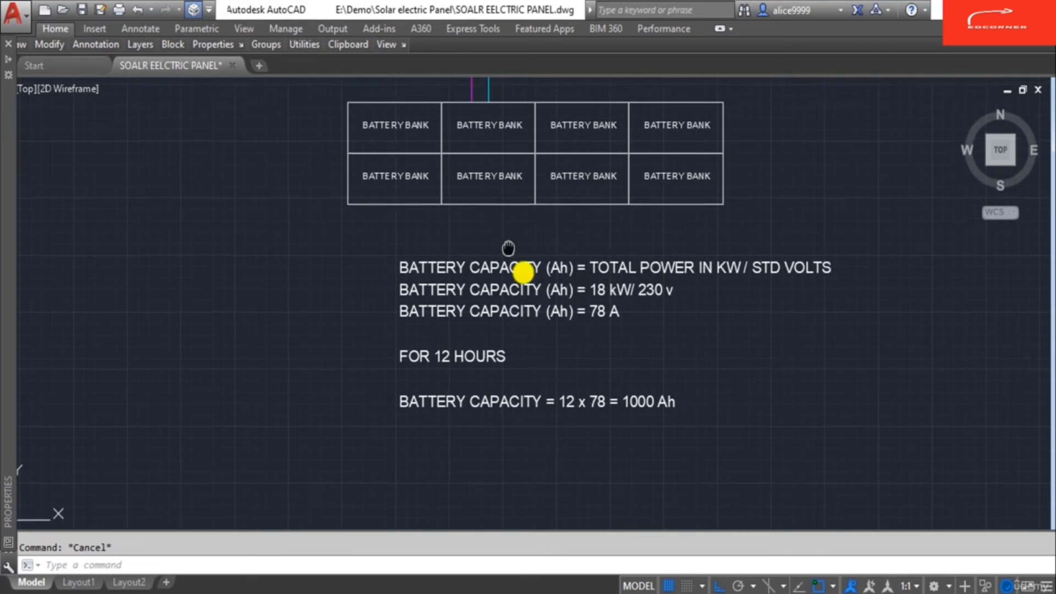
Review the diagram from the PV modules through the charge controller and inverter to the battery capacity notes.
{"action": "middle_click_drag", "start_coordinate": [486, 238], "coordinate": [578, 281]}
{"action": "scroll", "coordinate": [572, 290], "scroll_direction": "down", "scroll_amount": 4}
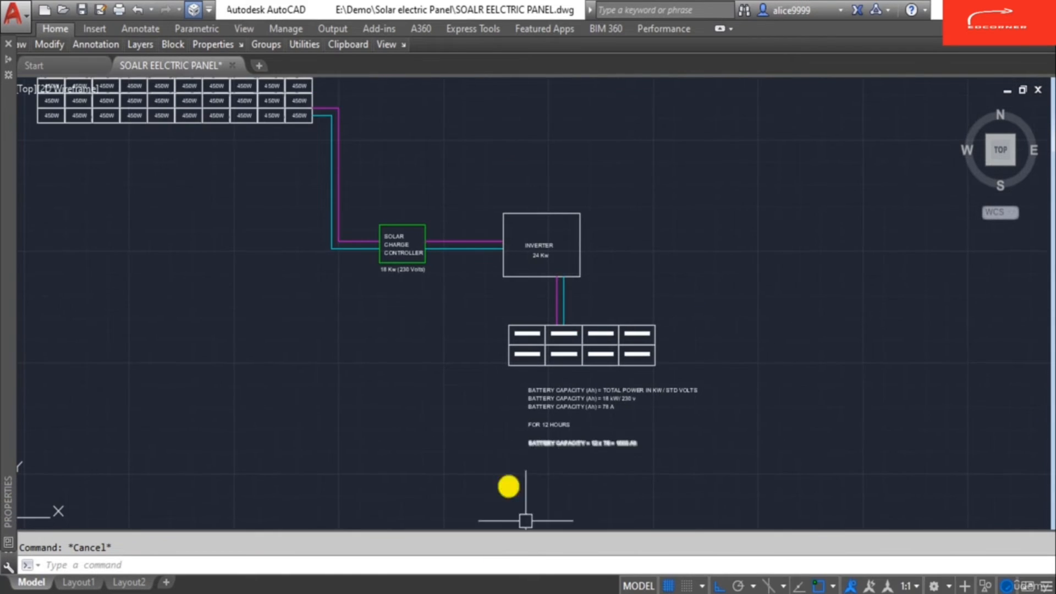
{"action": "scroll", "coordinate": [605, 275], "scroll_direction": "up", "scroll_amount": 2}
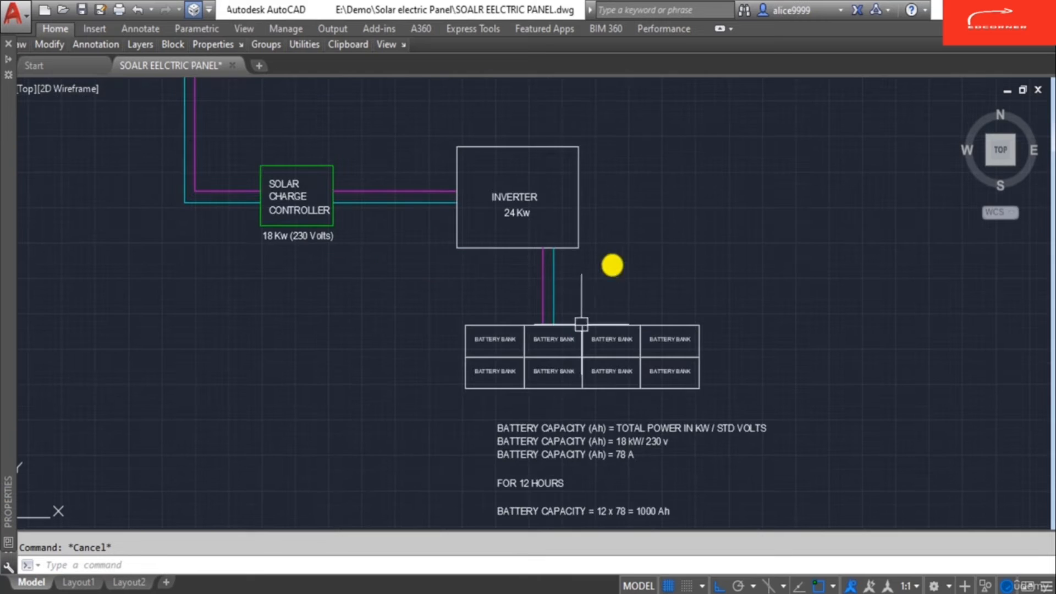
{"action": "middle_click_drag", "start_coordinate": [611, 264], "coordinate": [599, 382]}
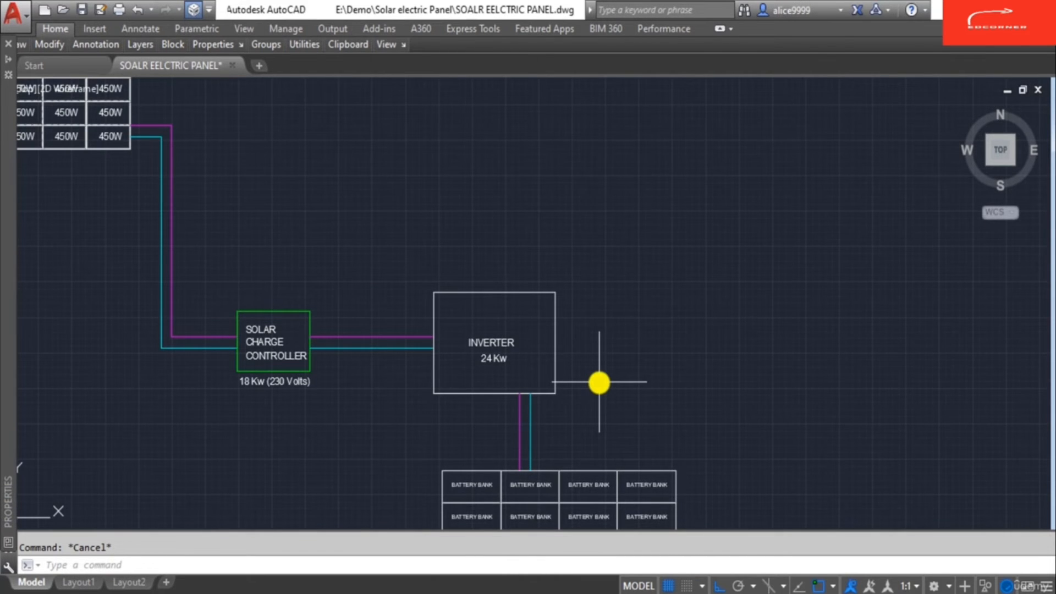
{"action": "scroll", "coordinate": [638, 396], "scroll_direction": "down", "scroll_amount": 2}
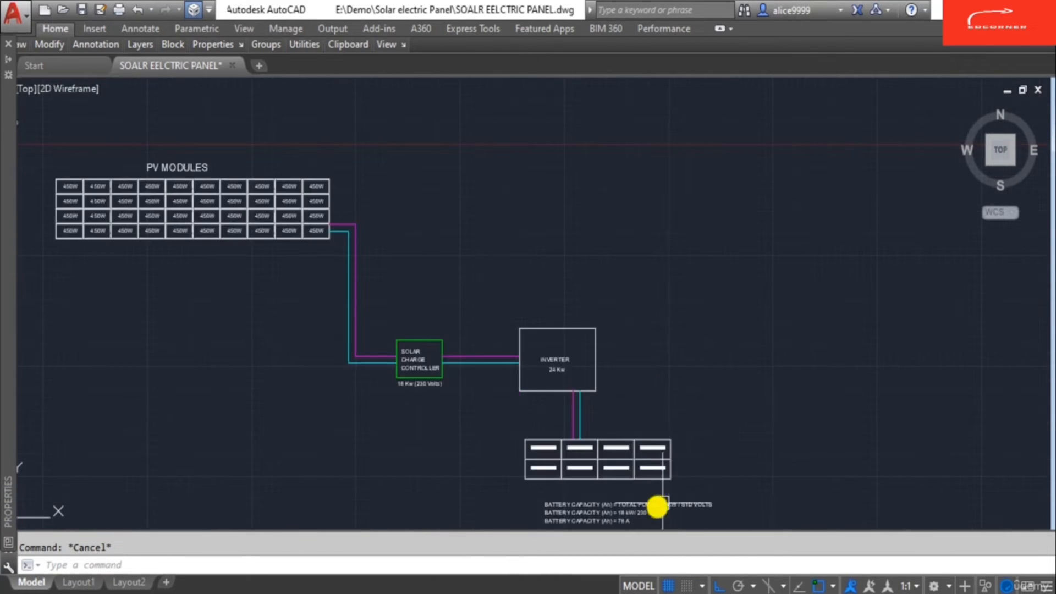
{"action": "middle_click_drag", "start_coordinate": [755, 462], "coordinate": [680, 400]}
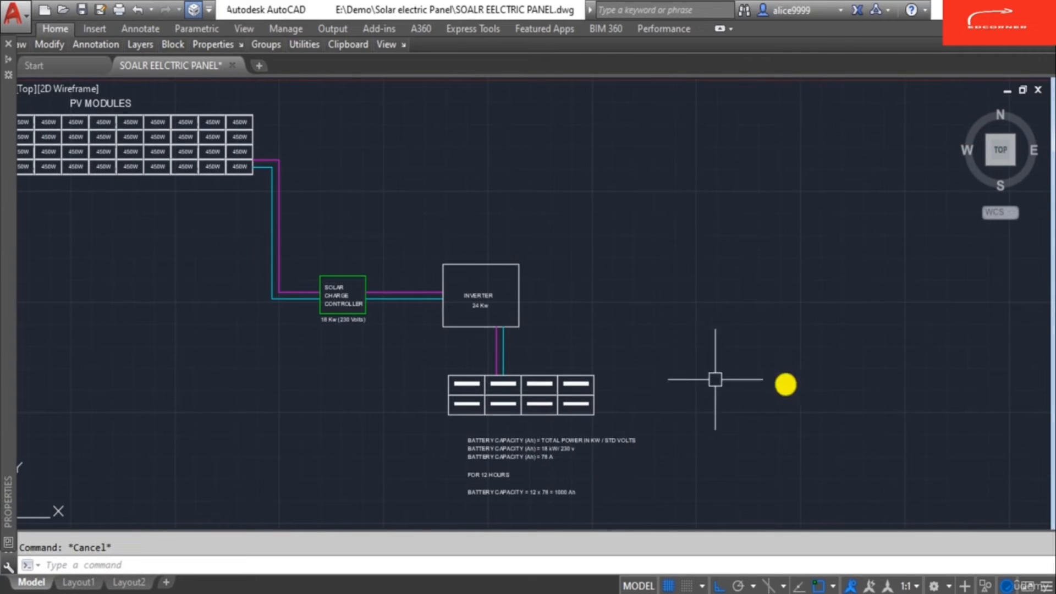
{"action": "scroll", "coordinate": [527, 326], "scroll_direction": "up", "scroll_amount": 2}
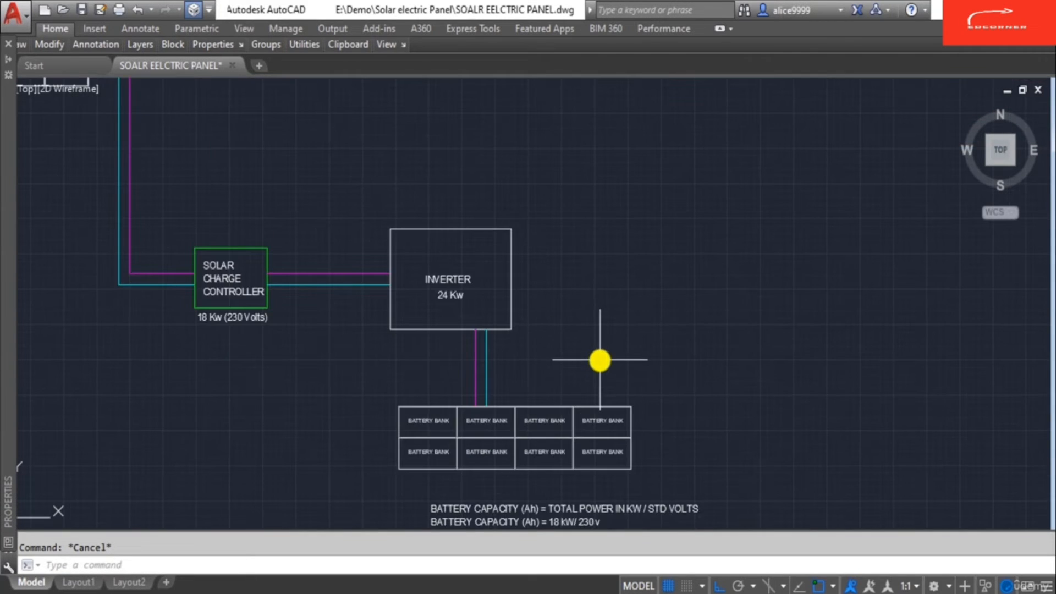
Copy the magenta and cyan lines between the inverter and battery bank to the open space on the right, below the inverter's level.
{"action": "type", "text": "o"}
{"action": "key", "text": "Return"}
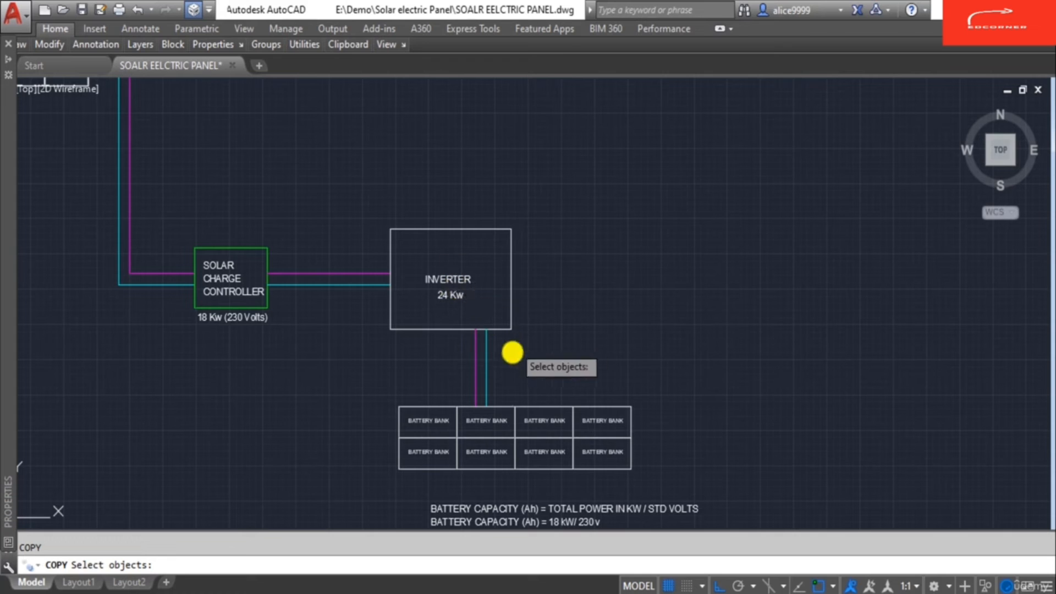
{"action": "key", "text": "Escape"}
{"action": "type", "text": "o"}
{"action": "key", "text": "Return"}
{"action": "left_click", "coordinate": [502, 373]}
{"action": "left_click", "coordinate": [472, 387]}
{"action": "key", "text": "Return"}
{"action": "left_click", "coordinate": [467, 366]}
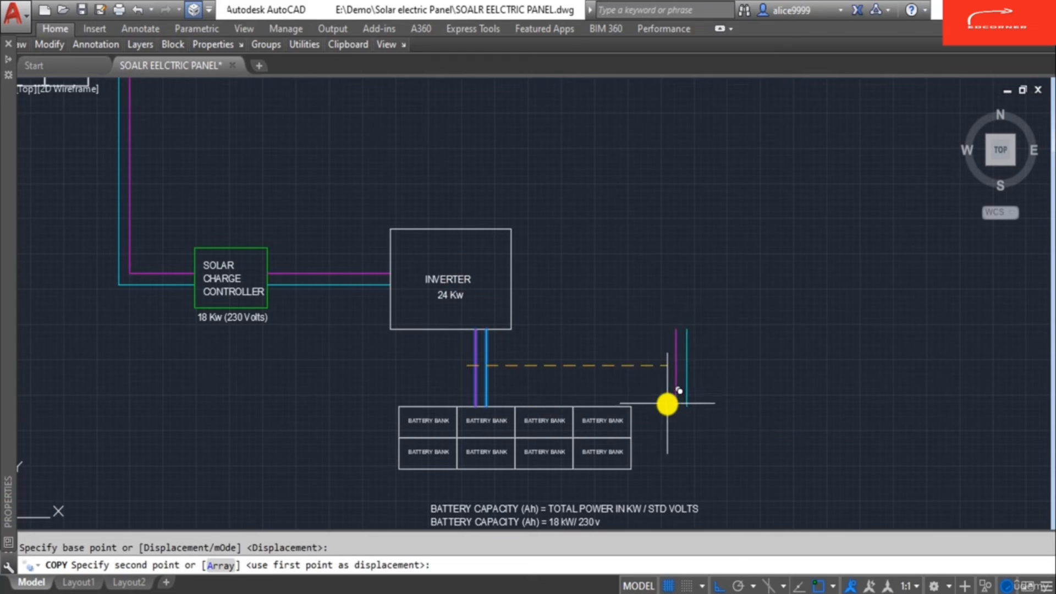
{"action": "left_click", "coordinate": [667, 403]}
{"action": "key", "text": "Escape"}
Draw a three-segment bracket on the battery bank's right edge, linking the upper and lower battery rows.
{"action": "middle_click_drag", "start_coordinate": [637, 436], "coordinate": [620, 364]}
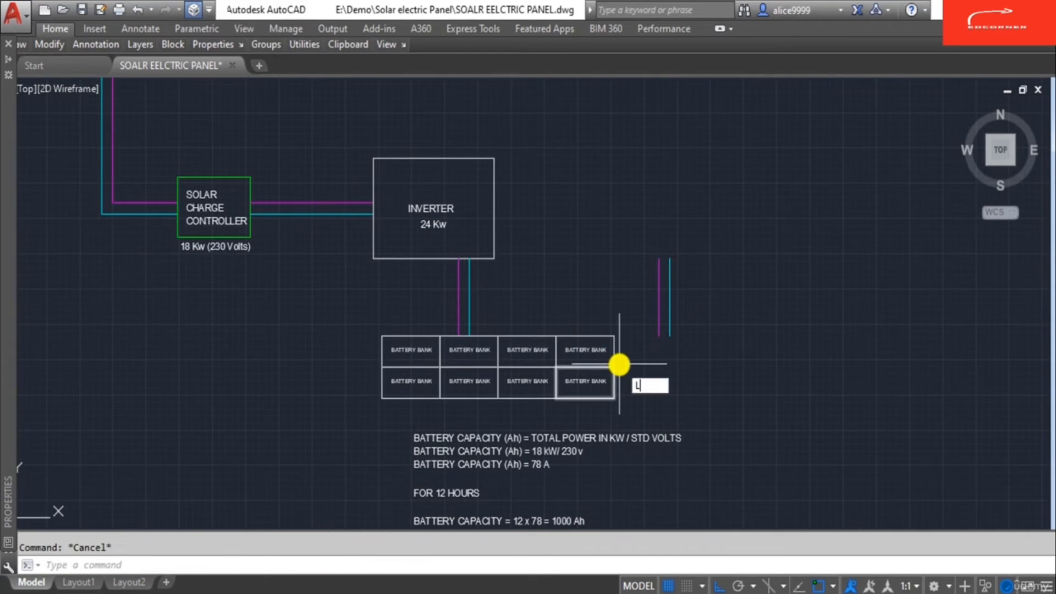
{"action": "key", "text": "Return"}
{"action": "scroll", "coordinate": [619, 363], "scroll_direction": "up", "scroll_amount": 3}
{"action": "left_click", "coordinate": [601, 341]}
{"action": "left_click", "coordinate": [645, 341]}
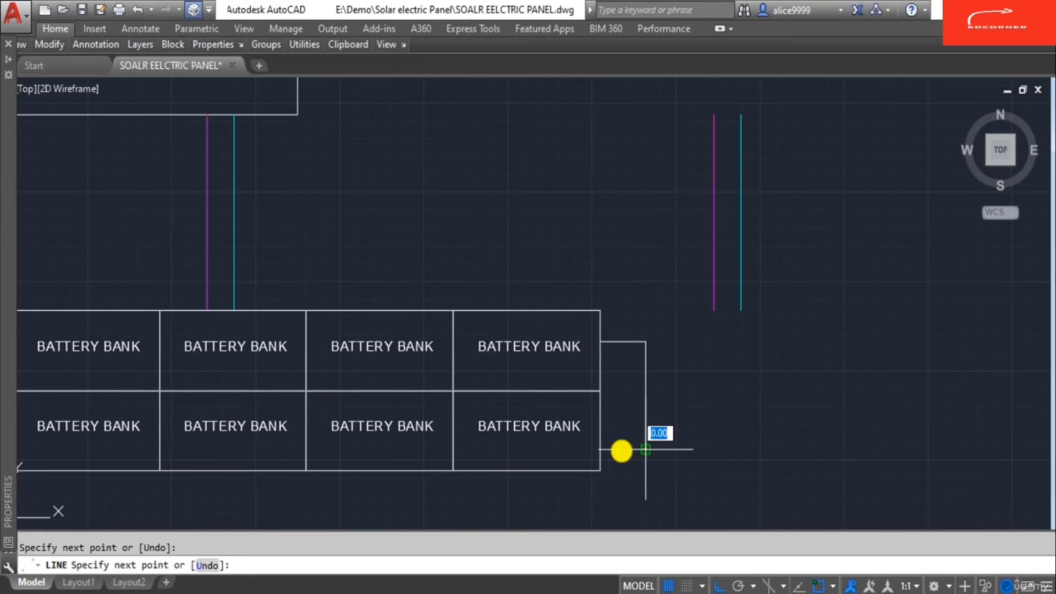
{"action": "left_click", "coordinate": [601, 450]}
{"action": "key", "text": "Escape"}
{"action": "key", "text": "Return"}
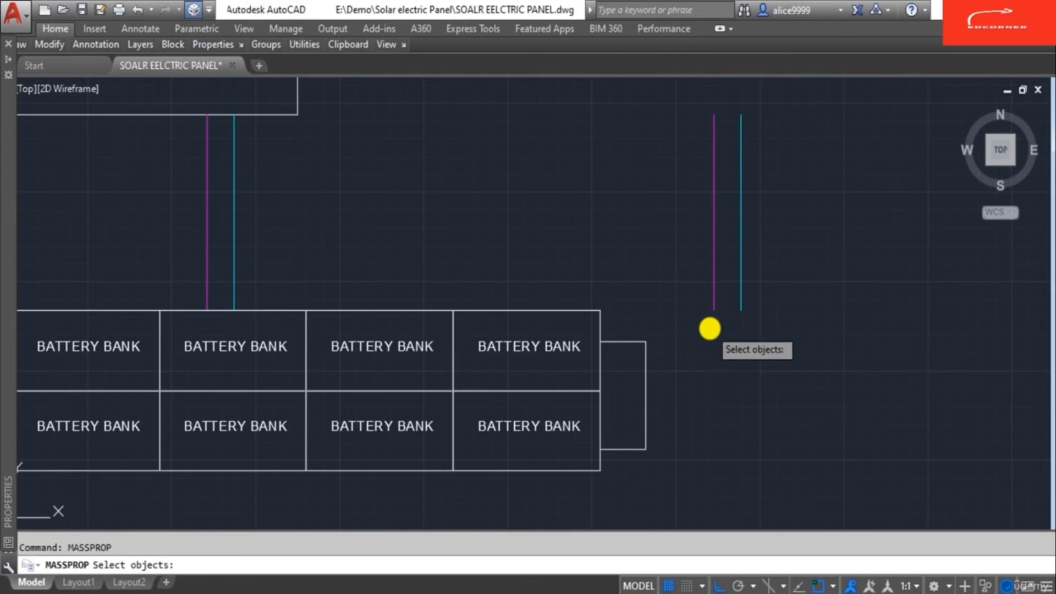
{"action": "key", "text": "Escape"}
{"action": "scroll", "coordinate": [716, 339], "scroll_direction": "down", "scroll_amount": 2}
{"action": "middle_click_drag", "start_coordinate": [750, 343], "coordinate": [713, 340]}
{"action": "key", "text": "Return"}
{"action": "left_click", "coordinate": [725, 328]}
{"action": "left_click", "coordinate": [643, 262]}
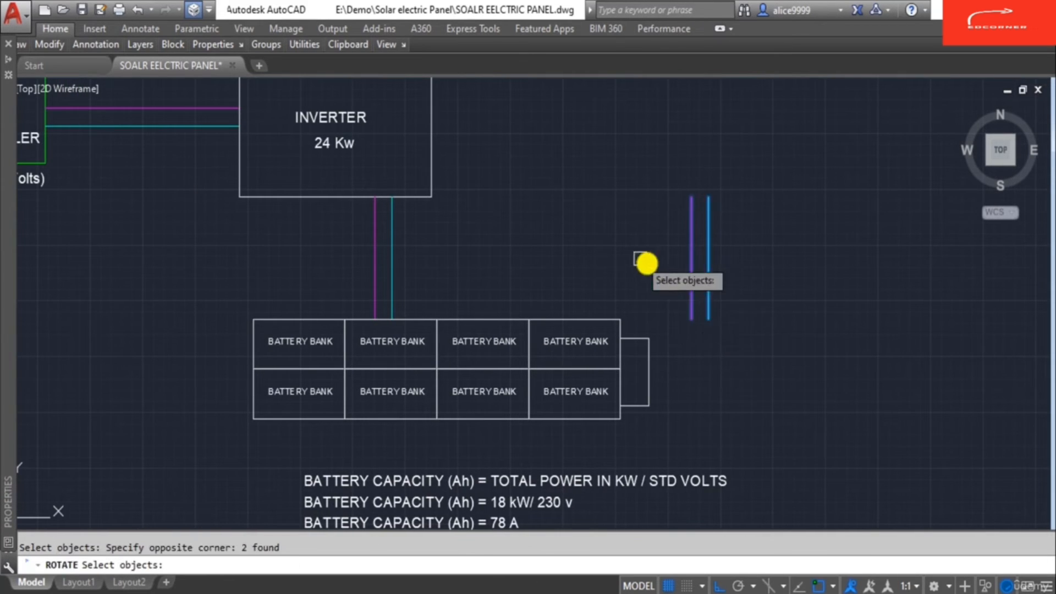
{"action": "key", "text": "Escape"}
Erase the magenta line of the copied pair, keeping the cyan one.
{"action": "type", "text": "E"}
{"action": "key", "text": "Return"}
{"action": "key", "text": "Escape"}
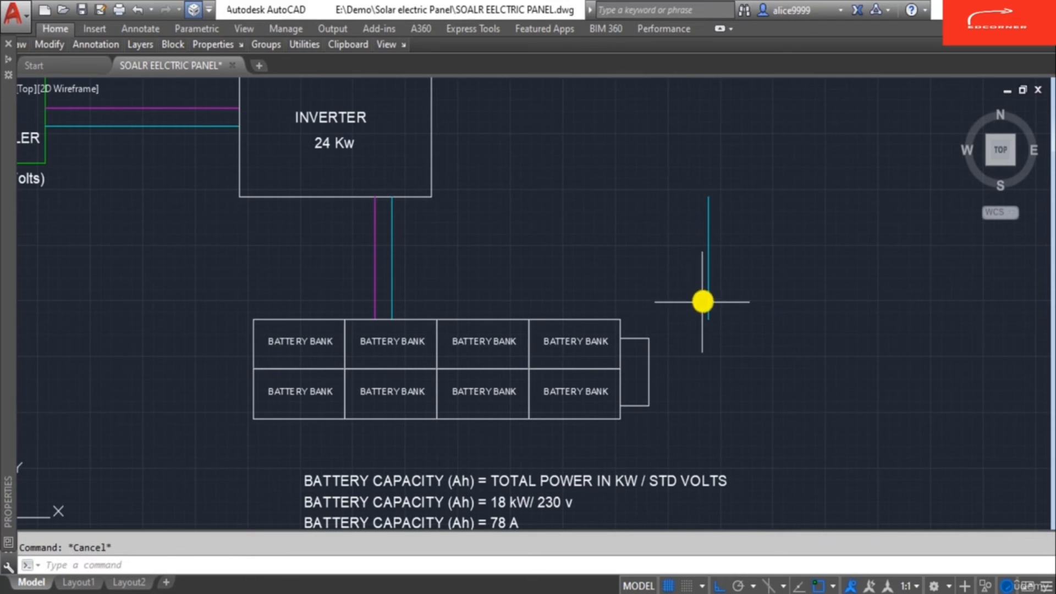
Rotate the copied cyan line 90 degrees so it runs horizontally.
{"action": "type", "text": "O"}
{"action": "key", "text": "Return"}
{"action": "left_click", "coordinate": [707, 299]}
{"action": "key", "text": "Return"}
{"action": "left_click", "coordinate": [694, 288]}
{"action": "type", "text": "90"}
{"action": "key", "text": "Return"}
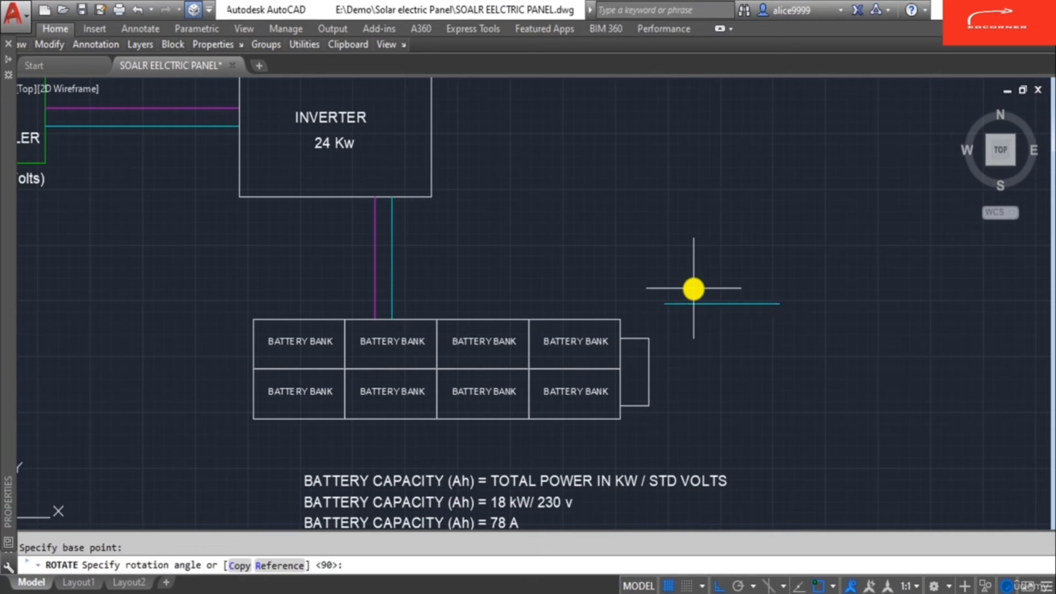
{"action": "key", "text": "Escape"}
Move the horizontal cyan line by its left endpoint onto the upper part of the bracket's vertical side.
{"action": "type", "text": "M"}
{"action": "key", "text": "Return"}
{"action": "left_click", "coordinate": [687, 304]}
{"action": "key", "text": "Return"}
{"action": "left_click", "coordinate": [664, 304]}
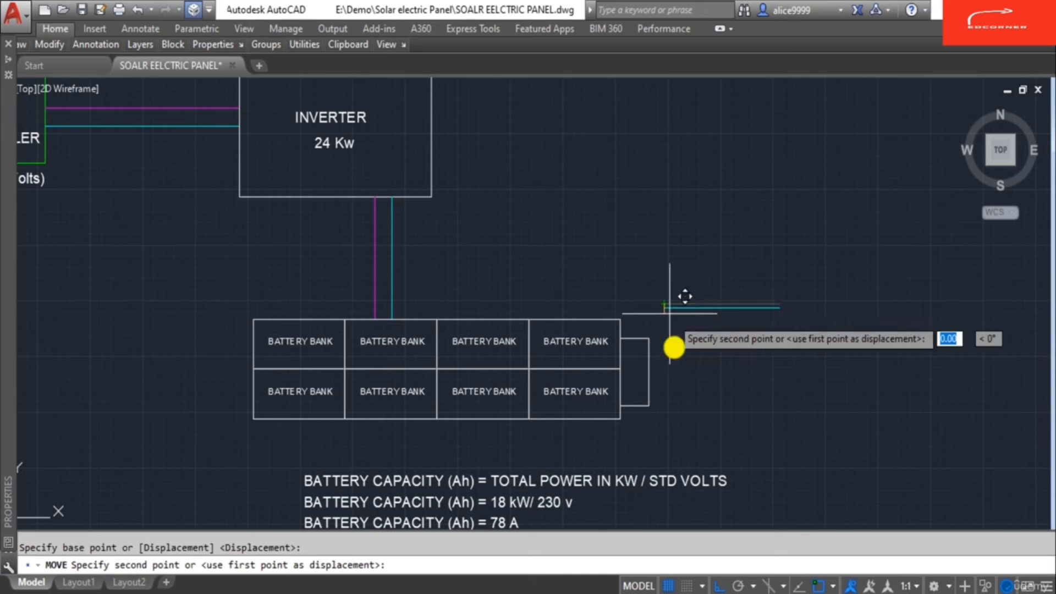
{"action": "left_click", "coordinate": [655, 352]}
{"action": "key", "text": "Escape"}
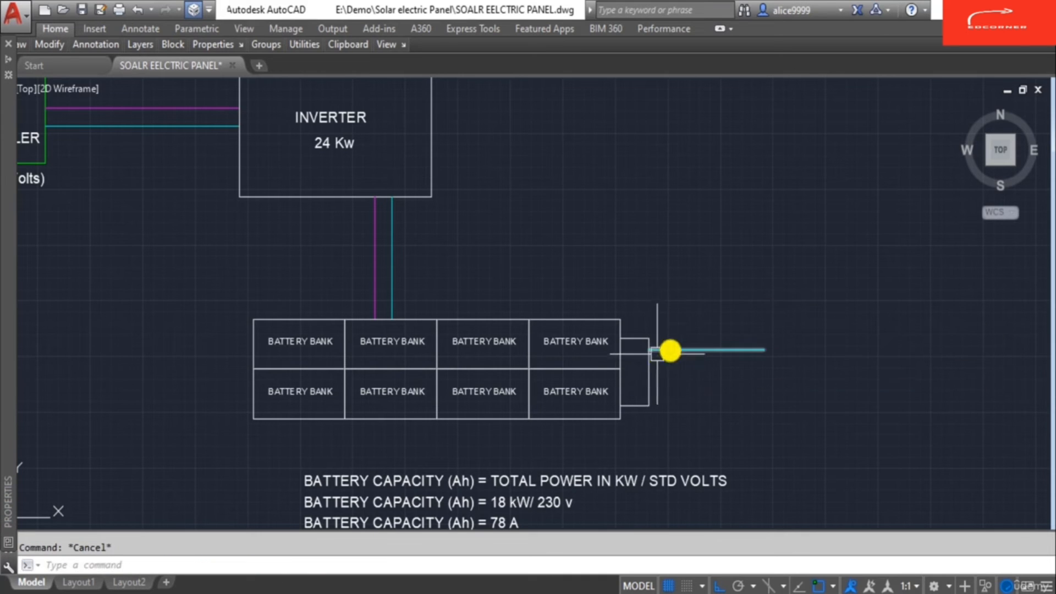
Copy the horizontal cyan line a short distance down along the bracket's vertical side.
{"action": "type", "text": "CO"}
{"action": "key", "text": "Return"}
{"action": "scroll", "coordinate": [675, 350], "scroll_direction": "up", "scroll_amount": 2}
{"action": "scroll", "coordinate": [674, 350], "scroll_direction": "up", "scroll_amount": 2}
{"action": "left_click", "coordinate": [678, 354]}
{"action": "key", "text": "Return"}
{"action": "left_click", "coordinate": [609, 353]}
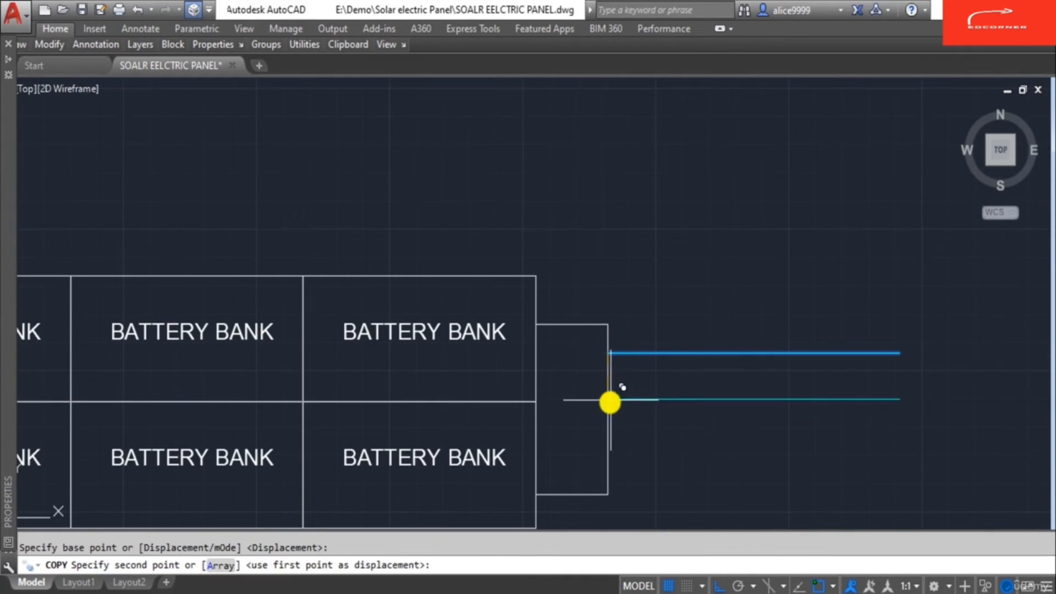
{"action": "left_click", "coordinate": [609, 408]}
{"action": "key", "text": "Escape"}
Copy the lower cyan line once more below at the same spacing to get a third branch line.
{"action": "type", "text": "CO"}
{"action": "key", "text": "Return"}
{"action": "left_click", "coordinate": [699, 444]}
{"action": "left_click", "coordinate": [673, 396]}
{"action": "key", "text": "Return"}
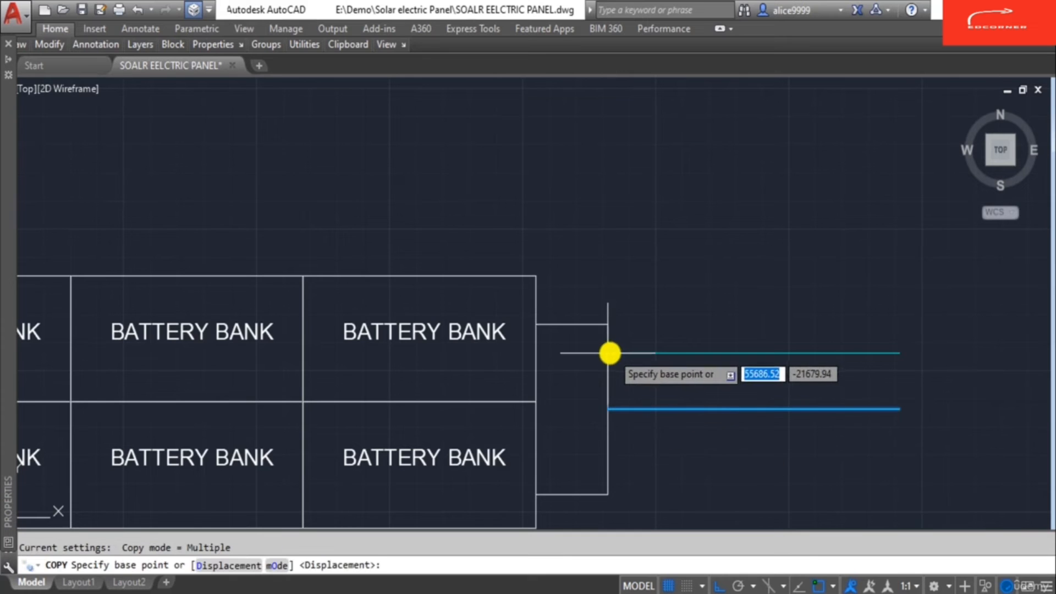
{"action": "left_click", "coordinate": [609, 353]}
{"action": "left_click", "coordinate": [608, 408]}
{"action": "key", "text": "Escape"}
Move the three cyan branch lines slightly up along the bracket, nearer its upper corner.
{"action": "scroll", "coordinate": [717, 480], "scroll_direction": "down", "scroll_amount": 2}
{"action": "type", "text": "M"}
{"action": "key", "text": "Return"}
{"action": "left_click", "coordinate": [725, 492]}
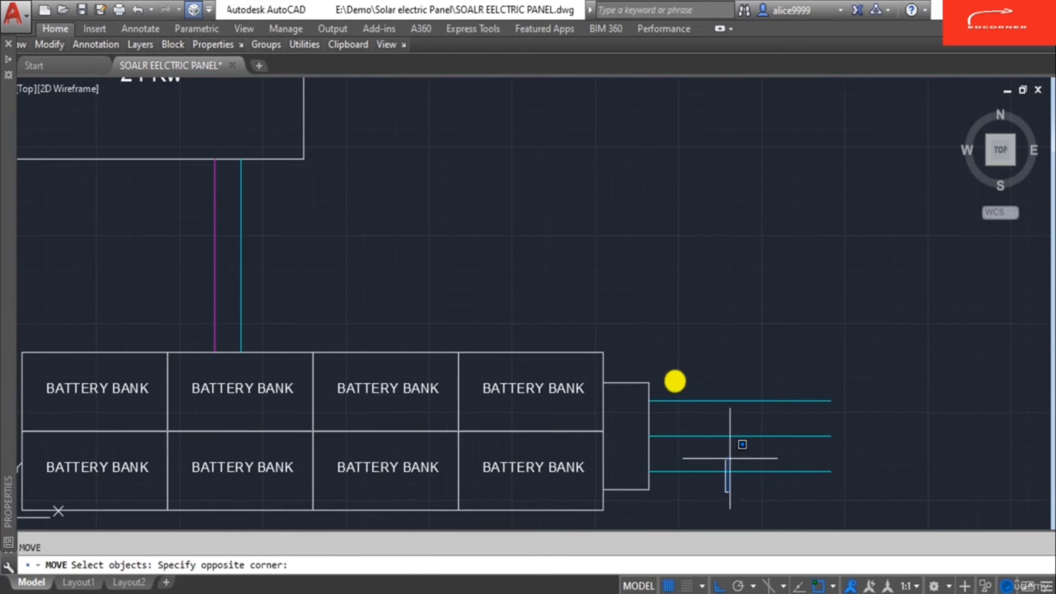
{"action": "left_click", "coordinate": [676, 380]}
{"action": "key", "text": "Return"}
{"action": "scroll", "coordinate": [651, 401], "scroll_direction": "up", "scroll_amount": 3}
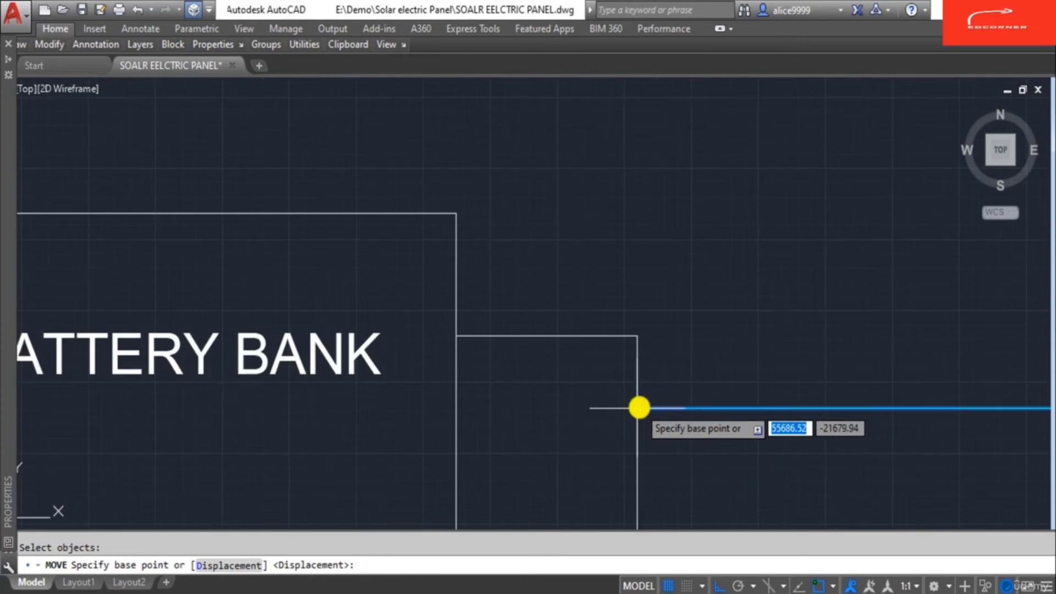
{"action": "left_click", "coordinate": [641, 366]}
{"action": "left_click", "coordinate": [640, 366]}
{"action": "scroll", "coordinate": [606, 290], "scroll_direction": "down", "scroll_amount": 3}
{"action": "scroll", "coordinate": [676, 393], "scroll_direction": "up", "scroll_amount": 2}
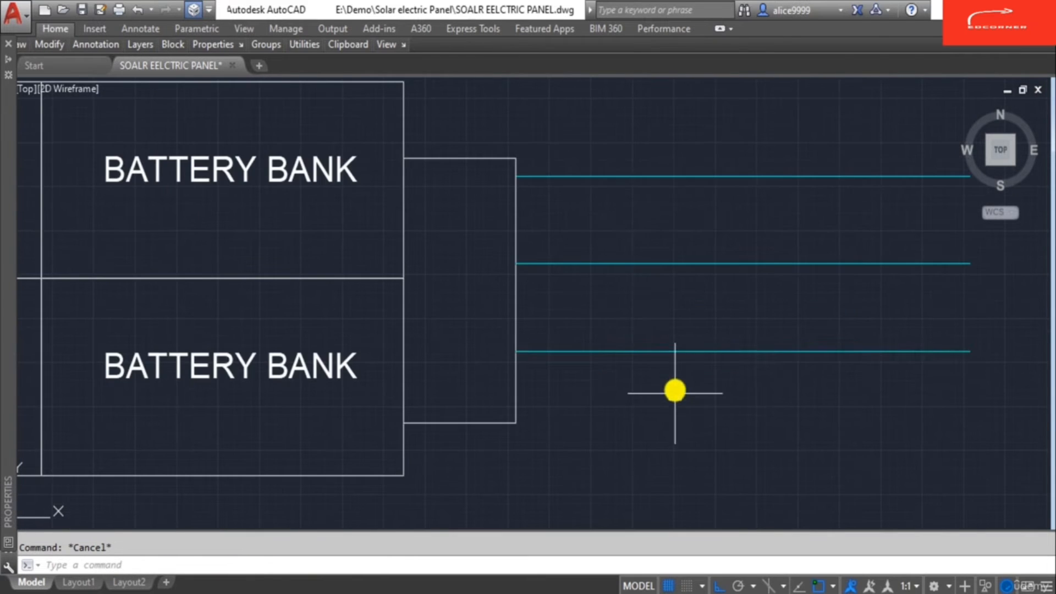
Erase the two lower cyan branch lines, leaving only the uppermost one.
{"action": "type", "text": "E"}
{"action": "key", "text": "Return"}
{"action": "left_click", "coordinate": [641, 353]}
{"action": "left_click", "coordinate": [606, 263]}
{"action": "key", "text": "Return"}
Copy the remaining cyan branch line down by a narrower spacing to form the second branch.
{"action": "type", "text": "CO"}
{"action": "key", "text": "Return"}
{"action": "left_click", "coordinate": [655, 251]}
{"action": "left_click", "coordinate": [612, 139]}
{"action": "key", "text": "Return"}
{"action": "left_click", "coordinate": [629, 235]}
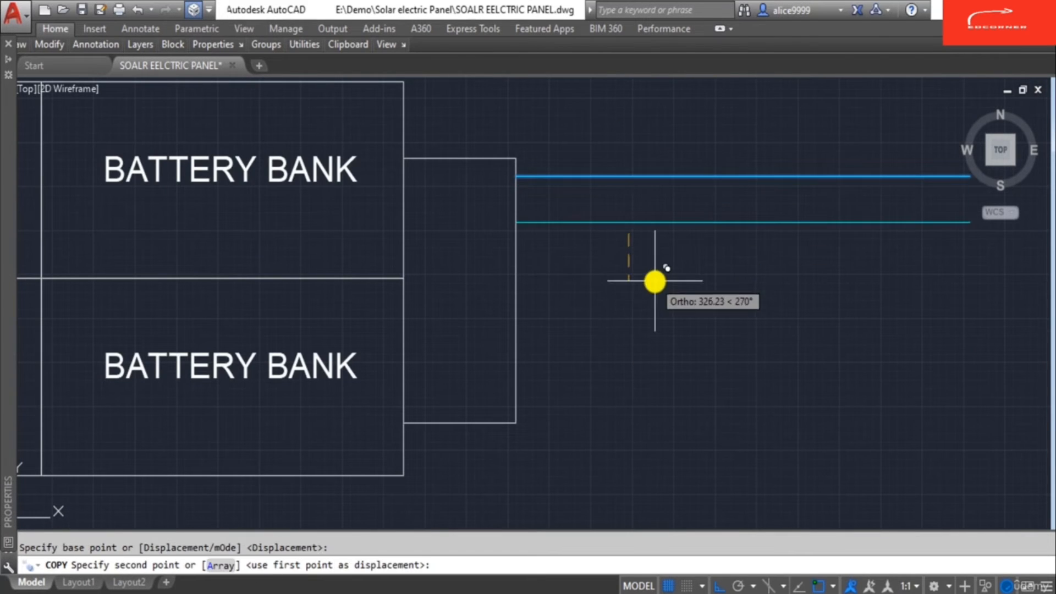
{"action": "left_click", "coordinate": [654, 290]}
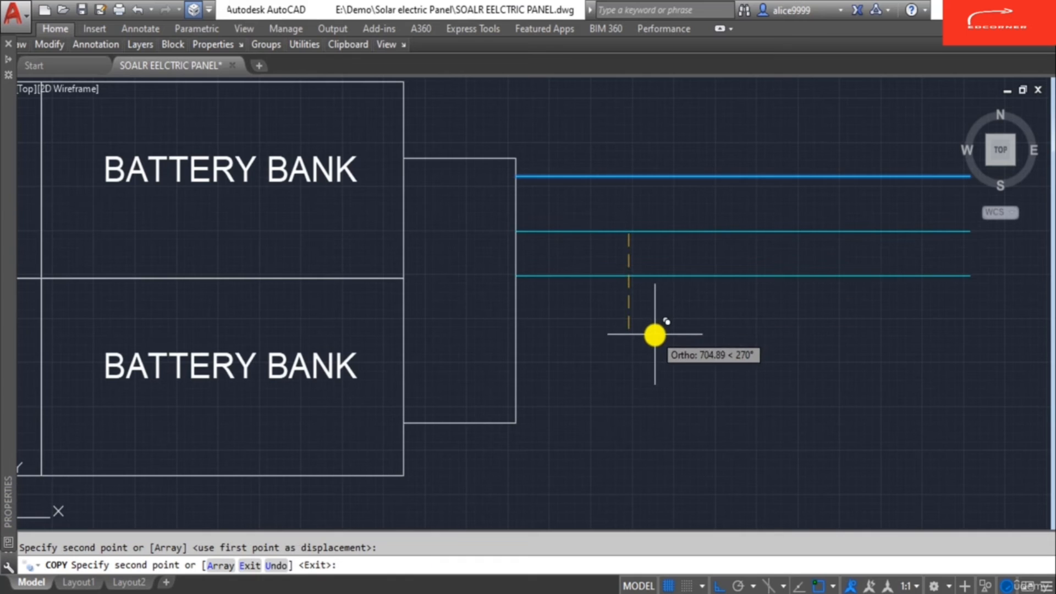
{"action": "key", "text": "Escape"}
Copy the second cyan branch line three times downward at the same spacing, making five evenly spaced branches.
{"action": "type", "text": "CO"}
{"action": "key", "text": "Return"}
{"action": "left_click", "coordinate": [655, 334]}
{"action": "left_click", "coordinate": [606, 219]}
{"action": "key", "text": "Return"}
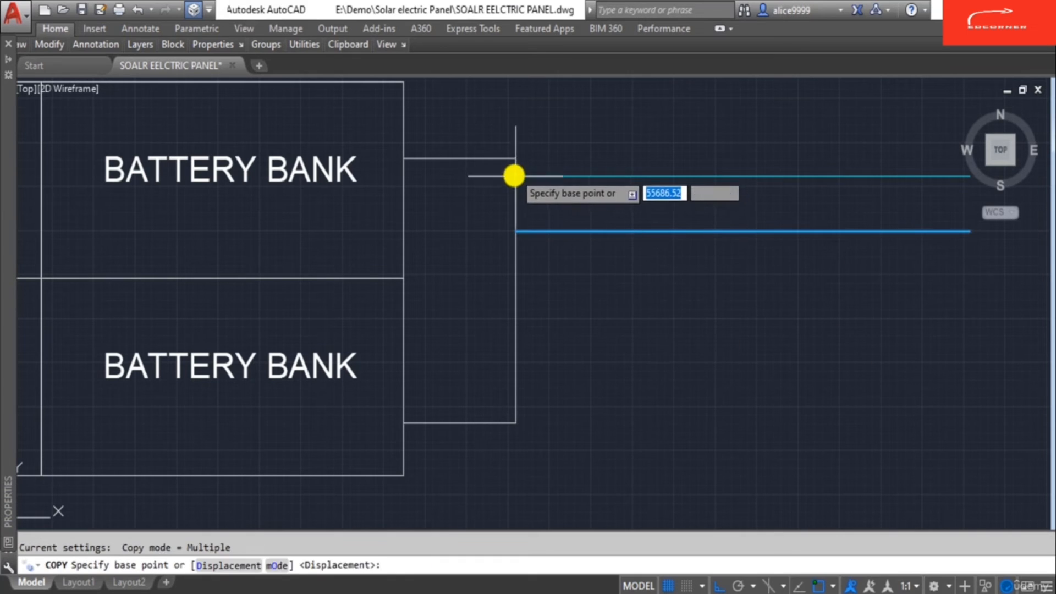
{"action": "left_click", "coordinate": [515, 176]}
{"action": "left_click", "coordinate": [515, 286]}
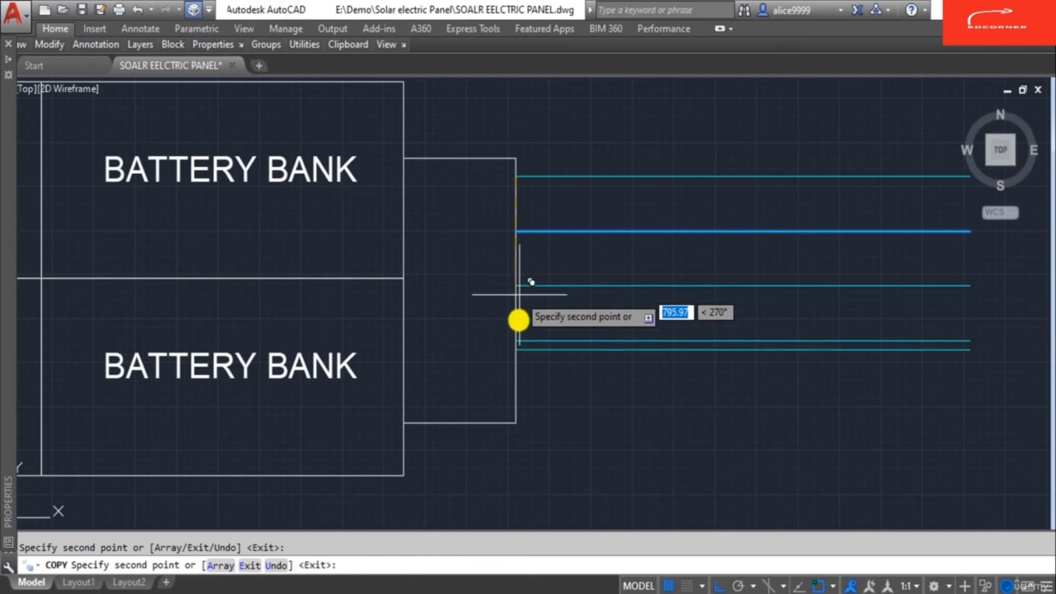
{"action": "left_click", "coordinate": [515, 341]}
{"action": "key", "text": "Escape"}
Copy the BATTERY BANK text from the upper right battery cell to just above the topmost cyan branch line.
{"action": "scroll", "coordinate": [660, 355], "scroll_direction": "down", "scroll_amount": 5}
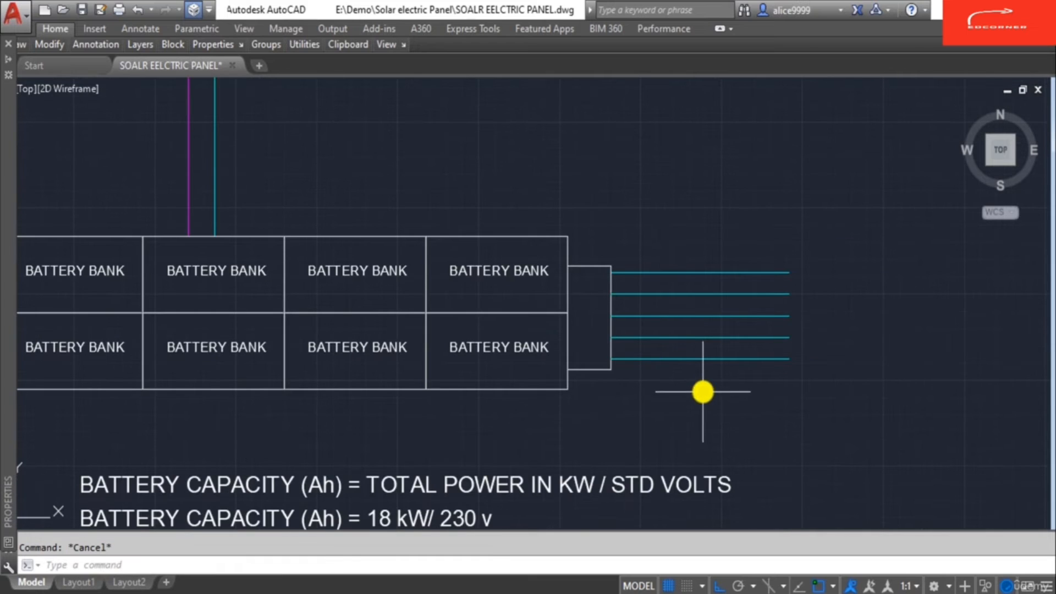
{"action": "scroll", "coordinate": [699, 304], "scroll_direction": "up", "scroll_amount": 3}
{"action": "key", "text": "Return"}
{"action": "left_click", "coordinate": [440, 246]}
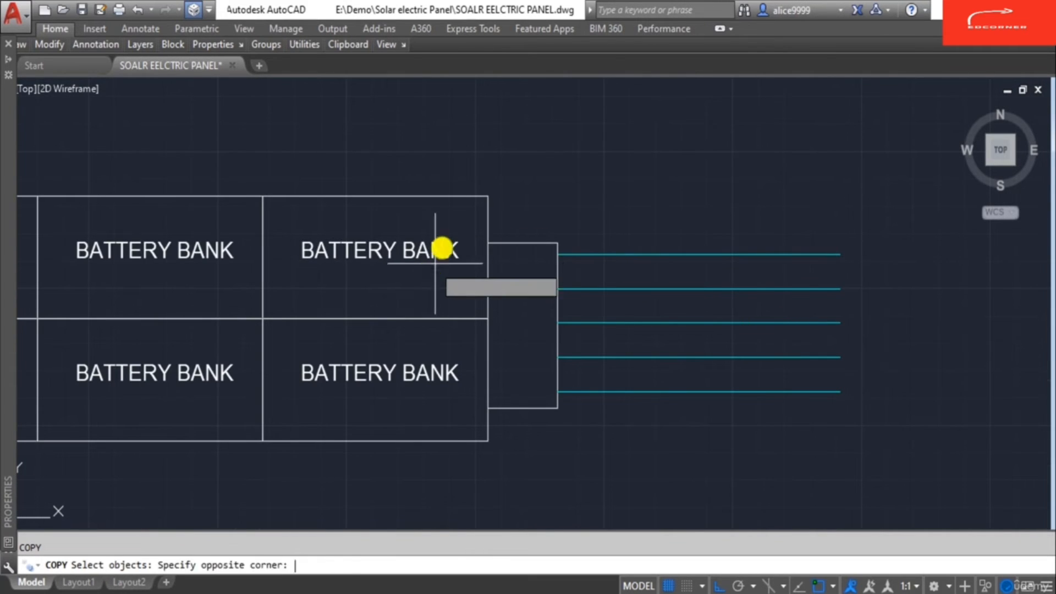
{"action": "left_click", "coordinate": [448, 235]}
{"action": "left_click", "coordinate": [405, 268]}
{"action": "key", "text": "Return"}
{"action": "left_click", "coordinate": [302, 261]}
{"action": "scroll", "coordinate": [653, 240], "scroll_direction": "up", "scroll_amount": 2}
{"action": "scroll", "coordinate": [636, 231], "scroll_direction": "up", "scroll_amount": 3}
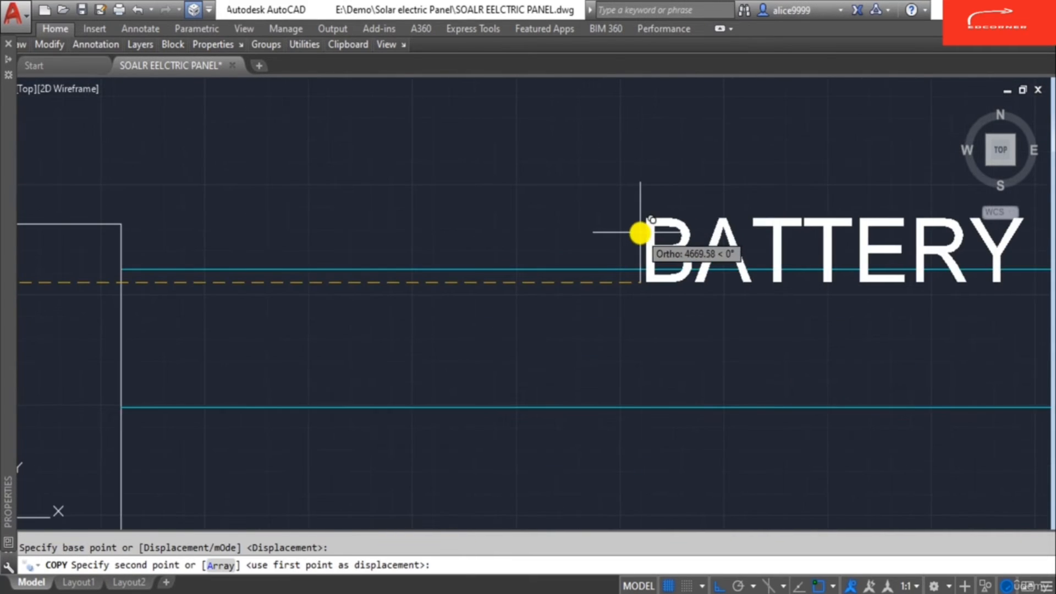
{"action": "scroll", "coordinate": [568, 233], "scroll_direction": "down", "scroll_amount": 3}
{"action": "left_click", "coordinate": [566, 234]}
{"action": "key", "text": "Escape"}
Set the text height of the copied BATTERY BANK label to 90.
{"action": "left_click", "coordinate": [599, 222]}
{"action": "mouse_move", "coordinate": [8, 330]}
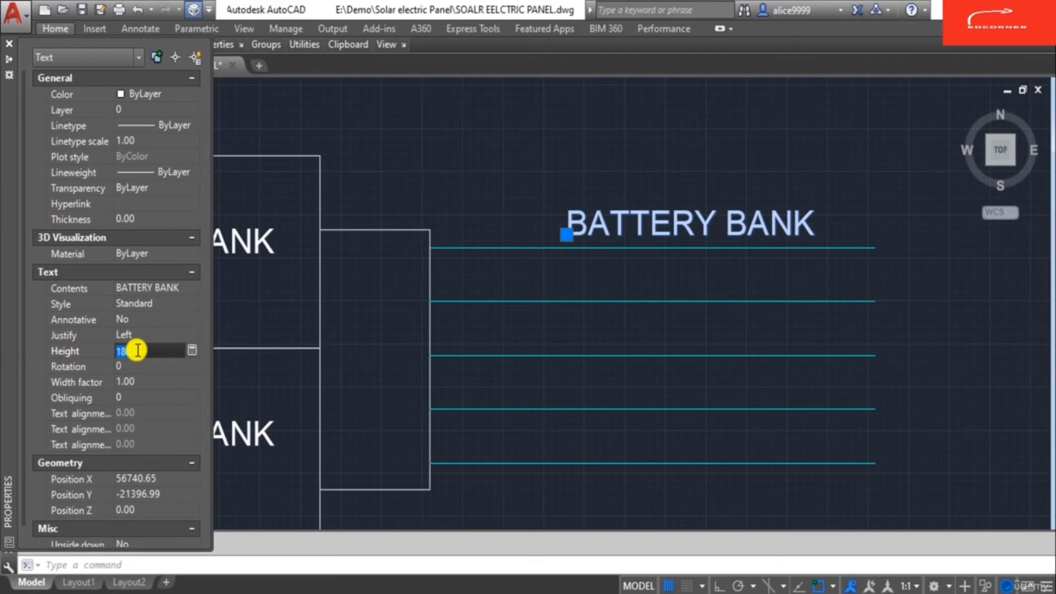
{"action": "left_click", "coordinate": [137, 350]}
{"action": "type", "text": "90"}
{"action": "key", "text": "Return"}
{"action": "key", "text": "Escape"}
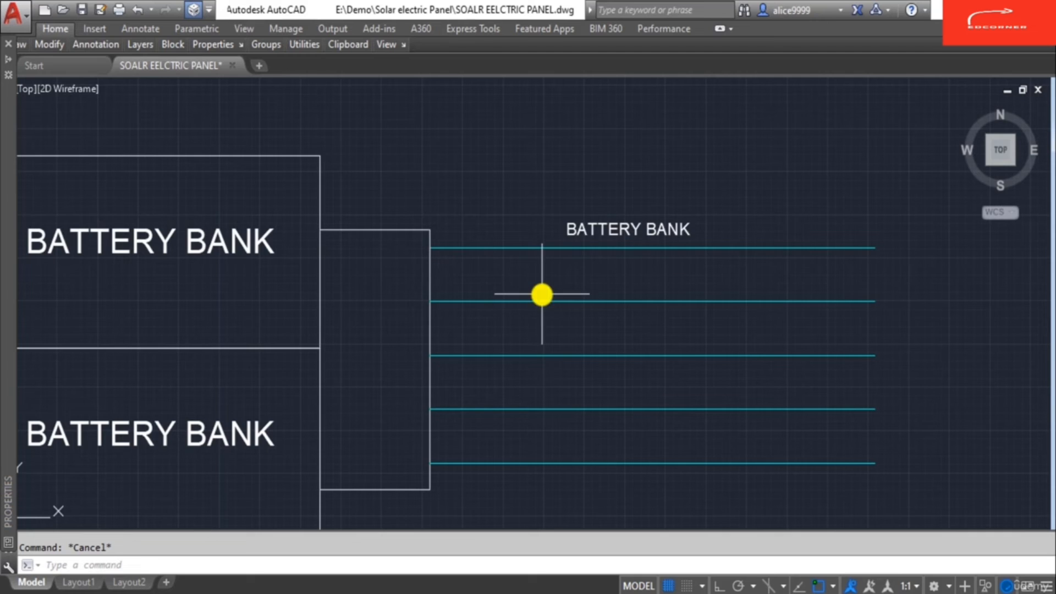
Set the text height of the copied BATTERY BANK label to 100.
{"action": "left_click", "coordinate": [577, 231]}
{"action": "mouse_move", "coordinate": [5, 368]}
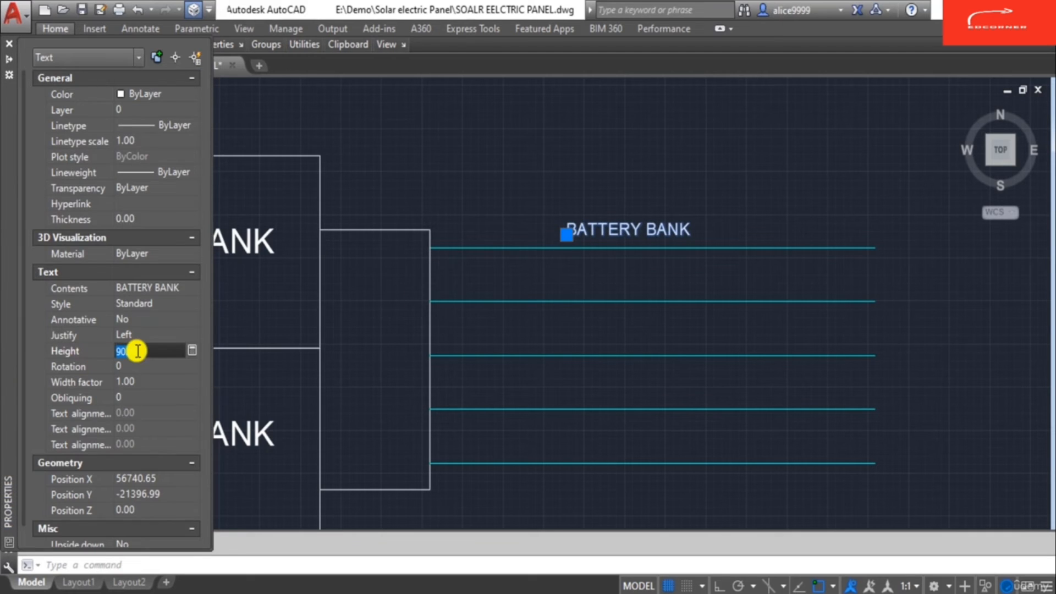
{"action": "left_click", "coordinate": [138, 351]}
{"action": "type", "text": "100"}
{"action": "key", "text": "Return"}
{"action": "key", "text": "Escape"}
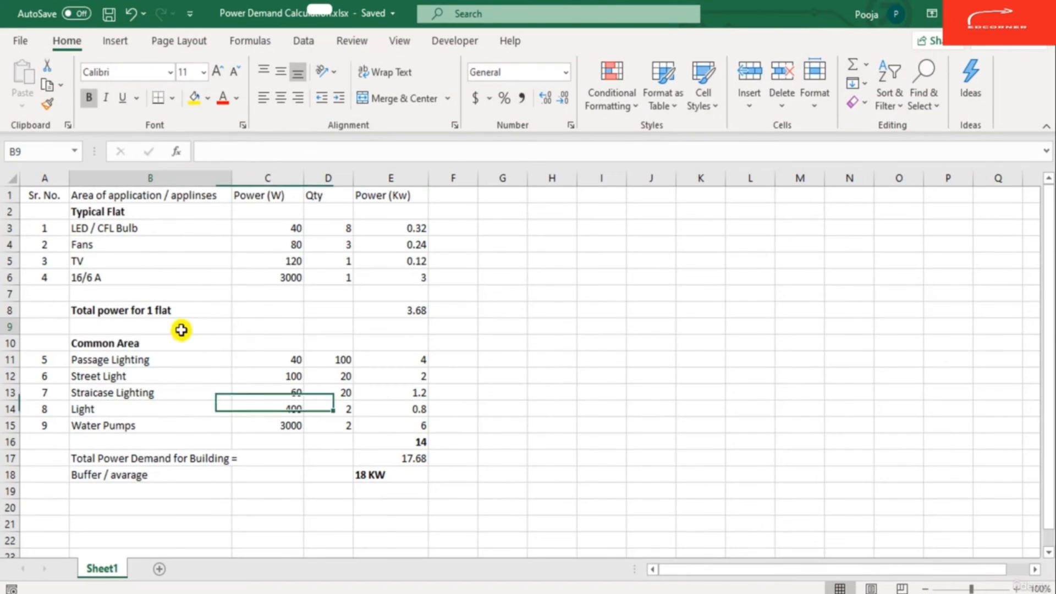
Switch to the power demand workbook in Excel and examine the load entries under Typical Flat and Common Area.
{"action": "left_click", "coordinate": [177, 330]}
{"action": "key", "text": "Up"}
{"action": "key", "text": "Up"}
{"action": "key", "text": "Up"}
{"action": "key", "text": "Up"}
{"action": "key", "text": "Up"}
{"action": "key", "text": "Up"}
{"action": "key", "text": "Up"}
{"action": "key", "text": "Down"}
{"action": "key", "text": "Up"}
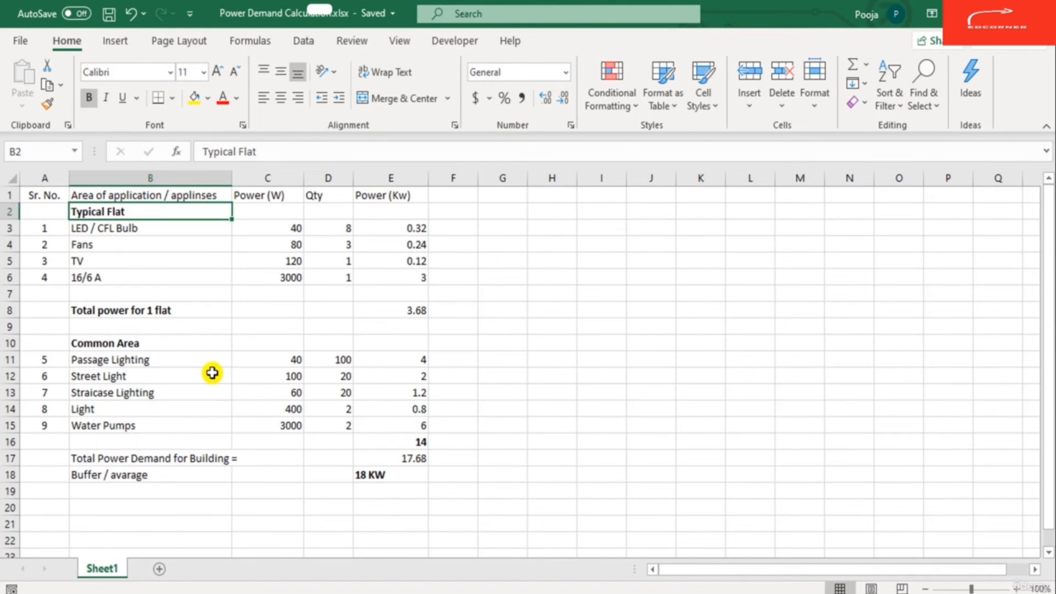
{"action": "key", "text": "Down"}
{"action": "key", "text": "Down"}
{"action": "key", "text": "Up"}
{"action": "key", "text": "Down"}
{"action": "key", "text": "Up"}
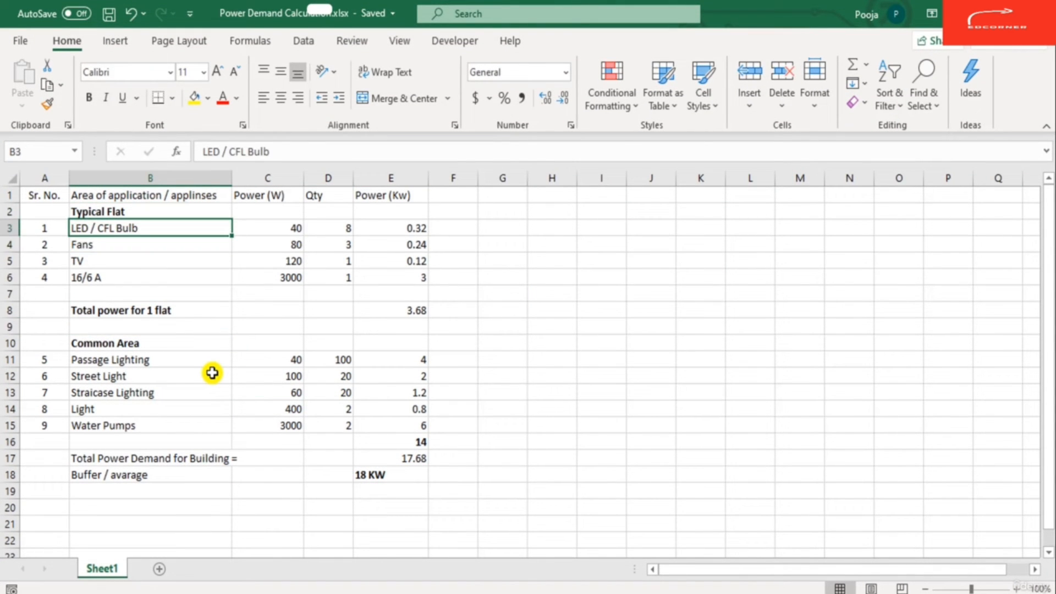
{"action": "left_click", "coordinate": [143, 265]}
{"action": "left_click", "coordinate": [103, 216]}
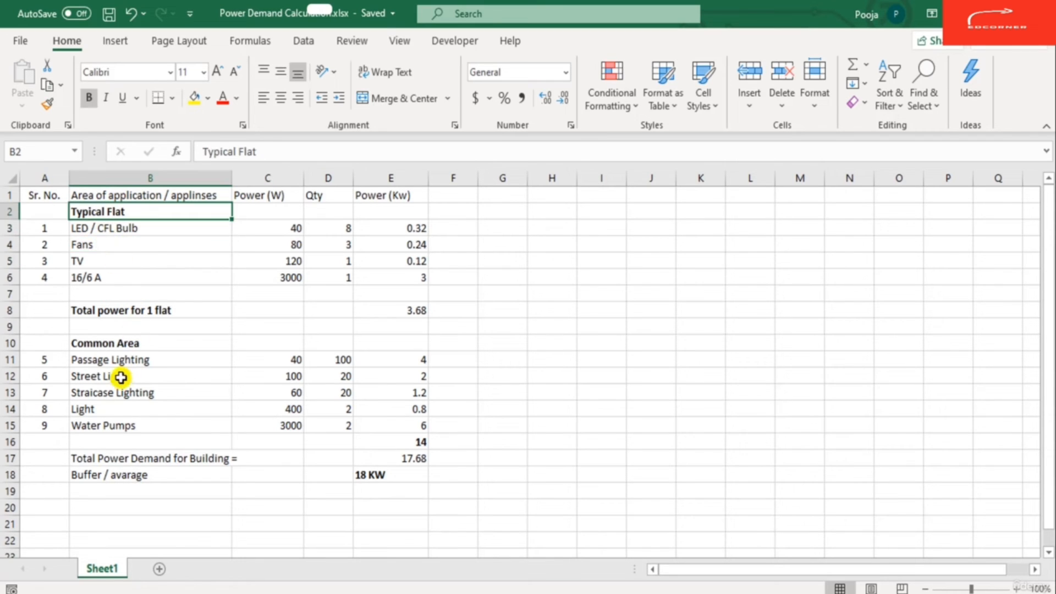
{"action": "left_click", "coordinate": [117, 342]}
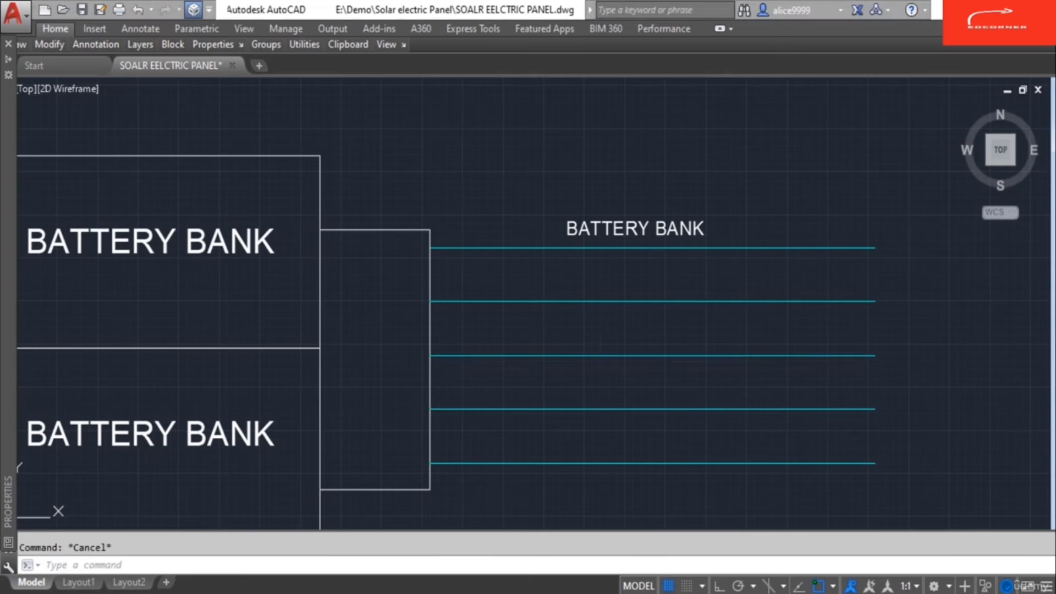
Return to AutoCAD and move the small BATTERY BANK label down, closer to the topmost cyan branch line.
{"action": "type", "text": "m"}
{"action": "key", "text": "Return"}
{"action": "left_click", "coordinate": [640, 227]}
{"action": "key", "text": "Return"}
{"action": "left_click", "coordinate": [708, 165]}
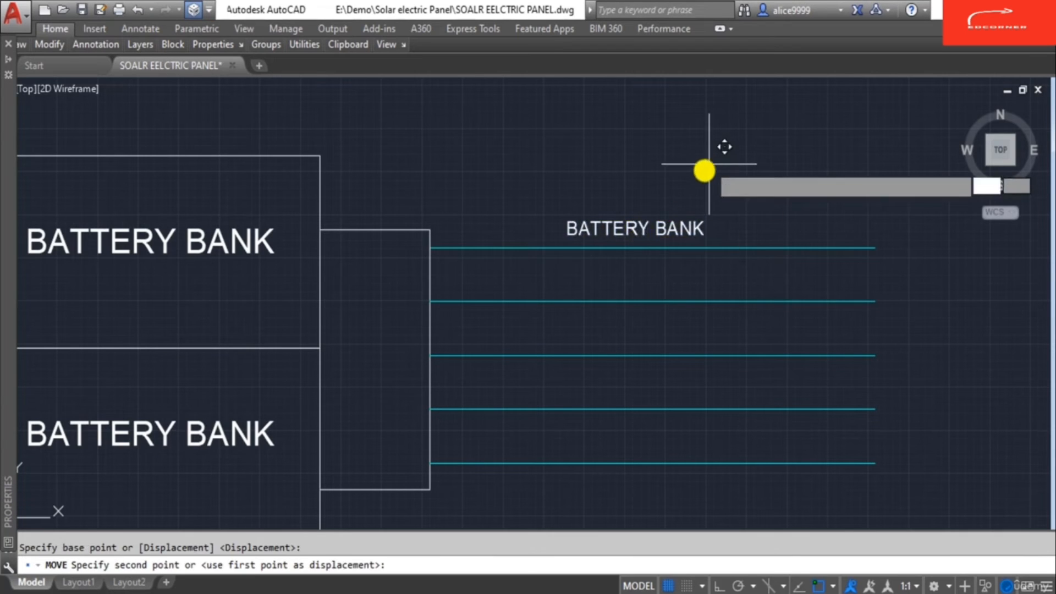
{"action": "left_click", "coordinate": [700, 173]}
{"action": "key", "text": "Escape"}
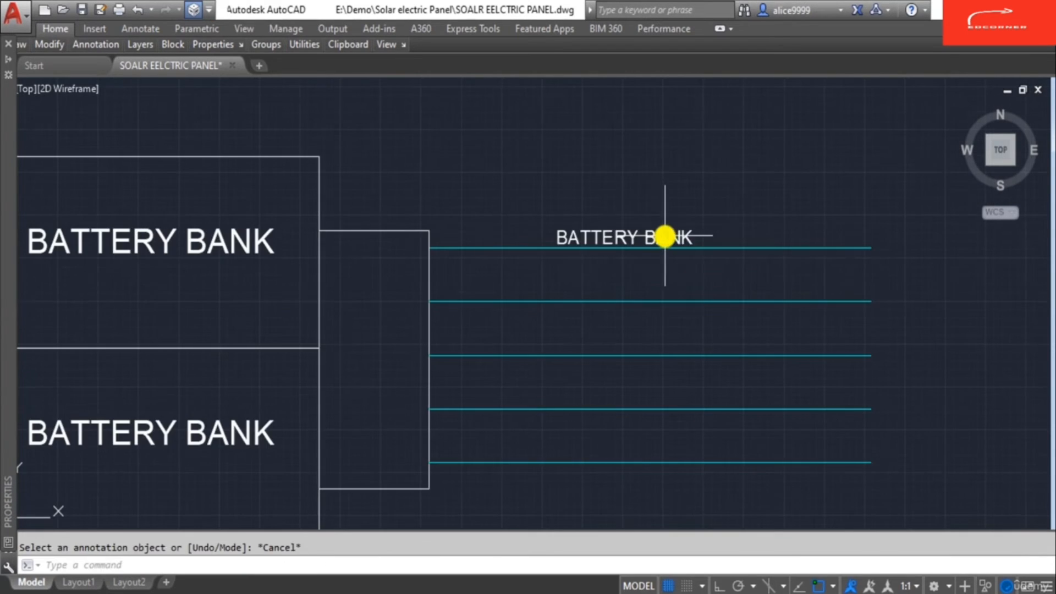
Replace the small BATTERY BANK label's text above the topmost branch line with "TYPICAL FLATS".
{"action": "type", "text": "ed"}
{"action": "key", "text": "Return"}
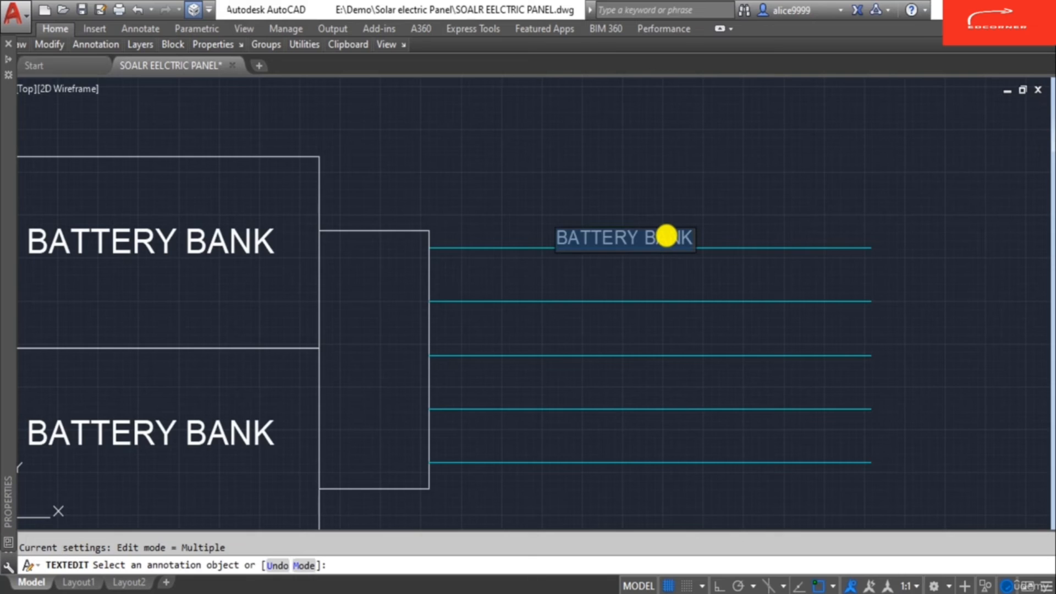
{"action": "left_click", "coordinate": [666, 236]}
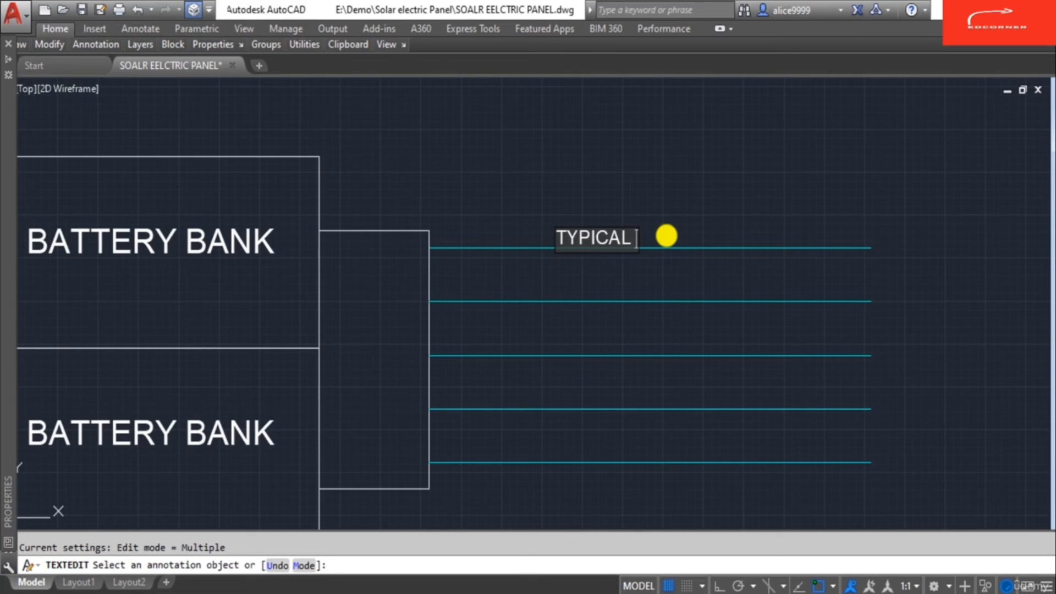
{"action": "key", "text": "Return"}
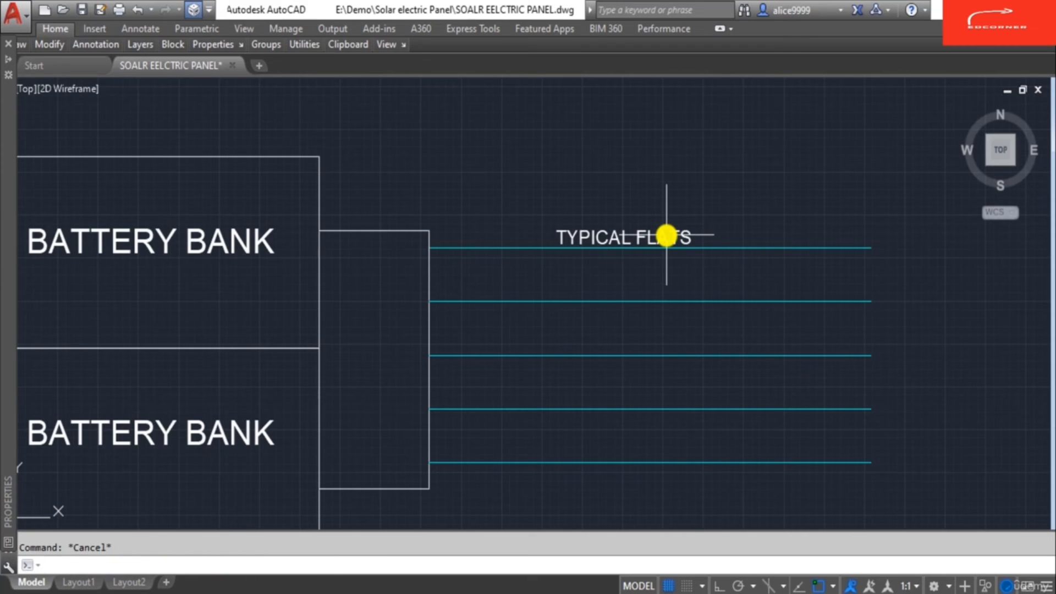
Copy the TYPICAL FLATS label straight down to just above the second branch line.
{"action": "type", "text": "co"}
{"action": "key", "text": "Return"}
{"action": "left_click", "coordinate": [674, 242]}
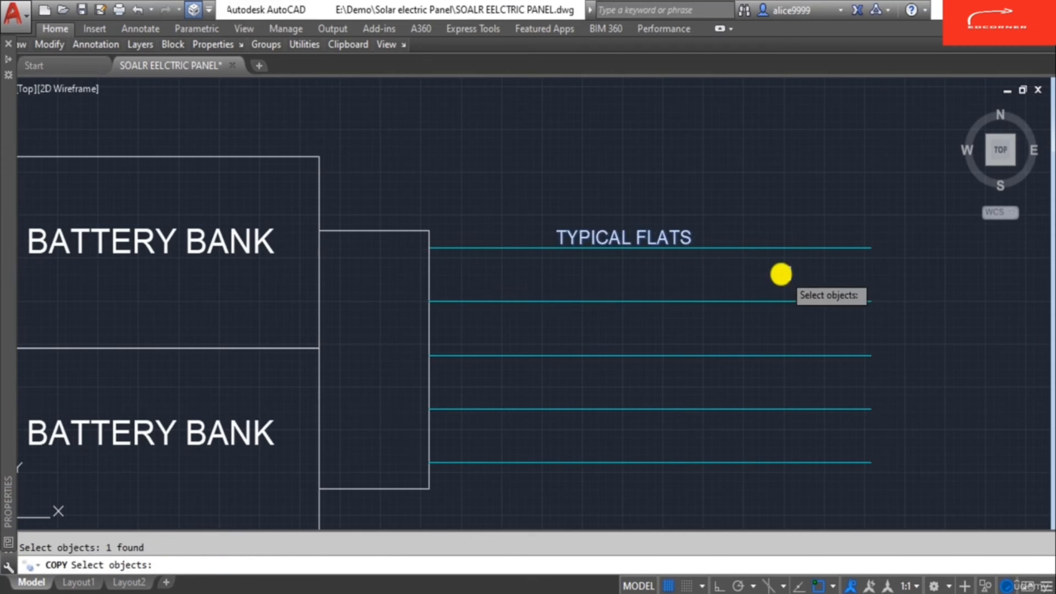
{"action": "key", "text": "Return"}
{"action": "left_click", "coordinate": [780, 274]}
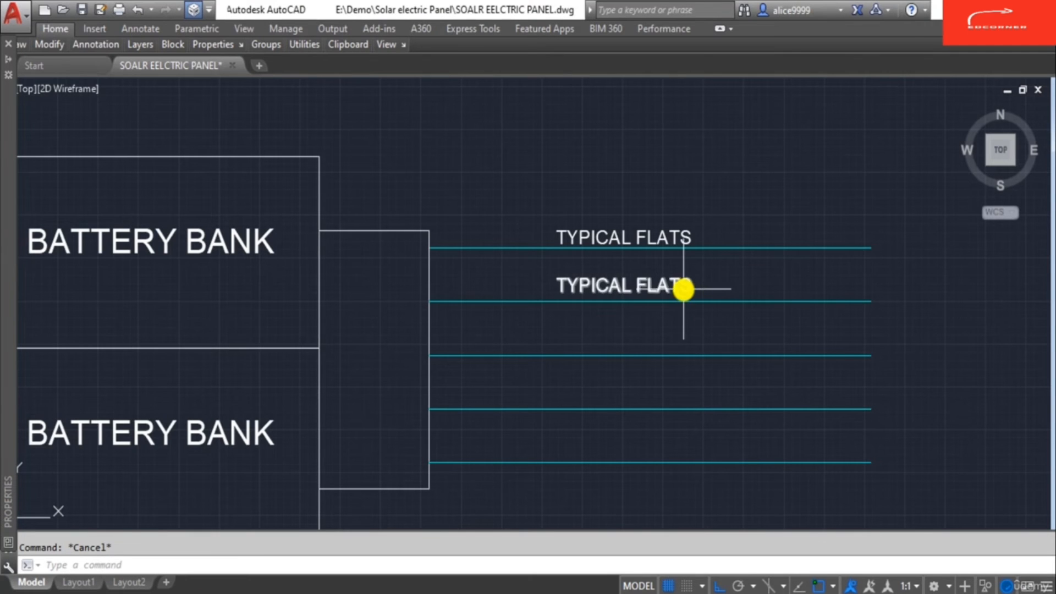
Replace the copied label's text above the second branch line with "PASSAGE LIGHTING".
{"action": "double_click", "coordinate": [682, 288]}
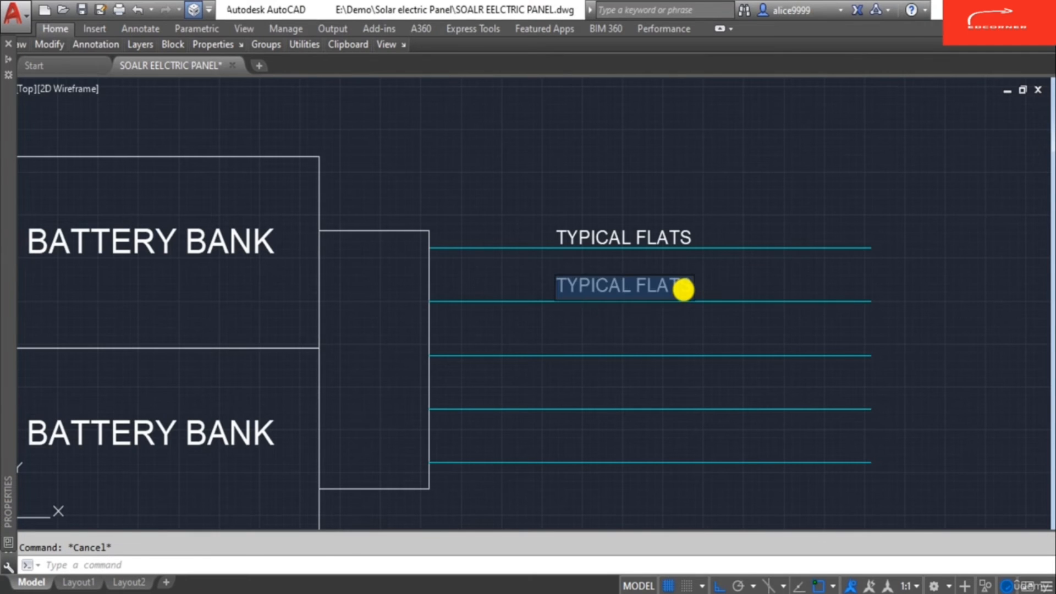
{"action": "type", "text": "PASSAGE"}
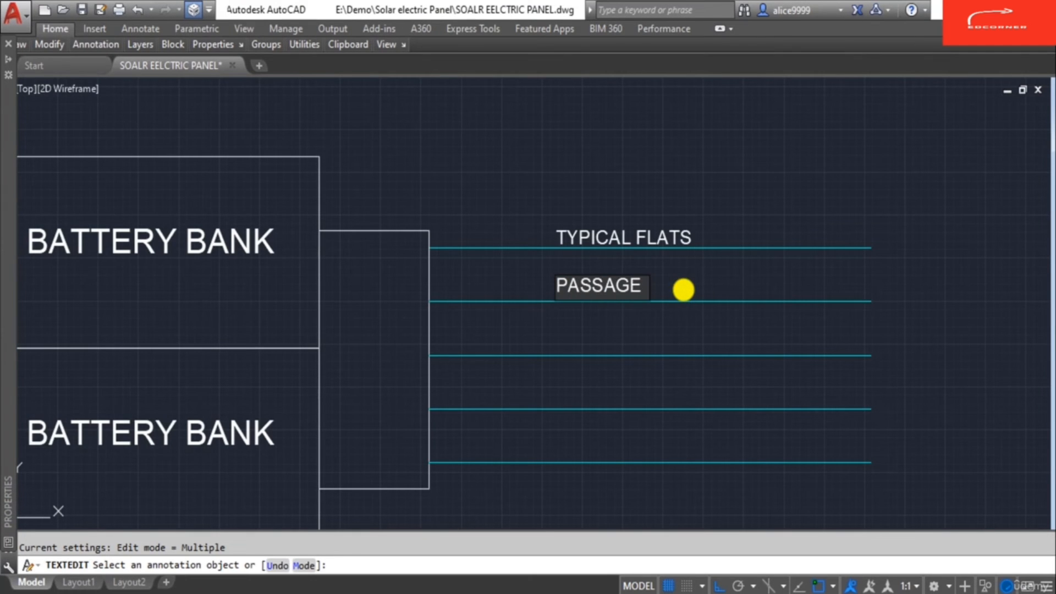
{"action": "type", "text": " LIGHTING"}
{"action": "key", "text": "Return"}
{"action": "key", "text": "Escape"}
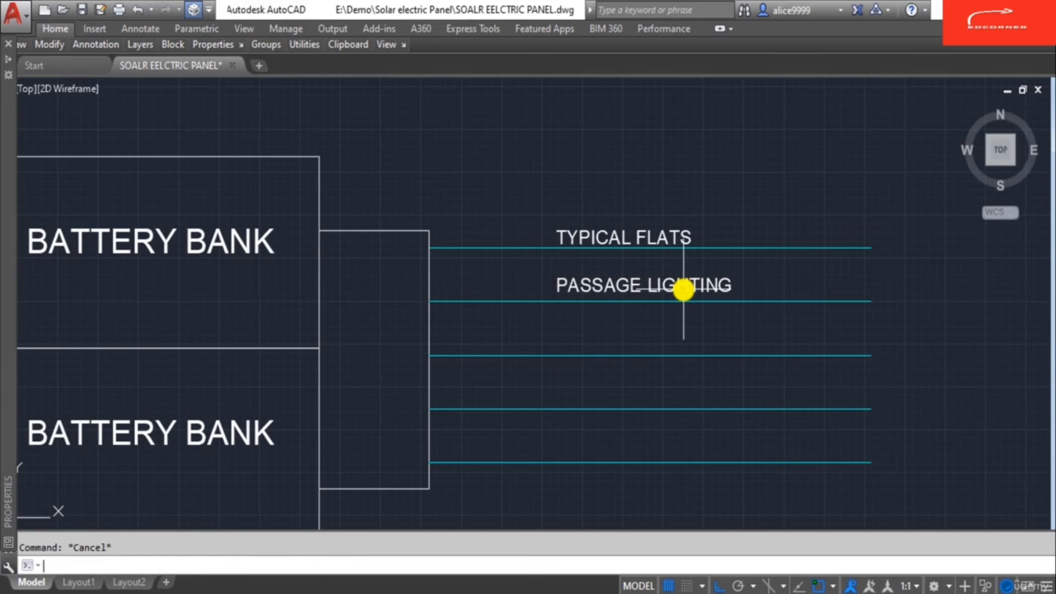
Change the color of the branch line under PASSAGE LIGHTING to Green.
{"action": "left_click", "coordinate": [751, 300]}
{"action": "mouse_move", "coordinate": [9, 285]}
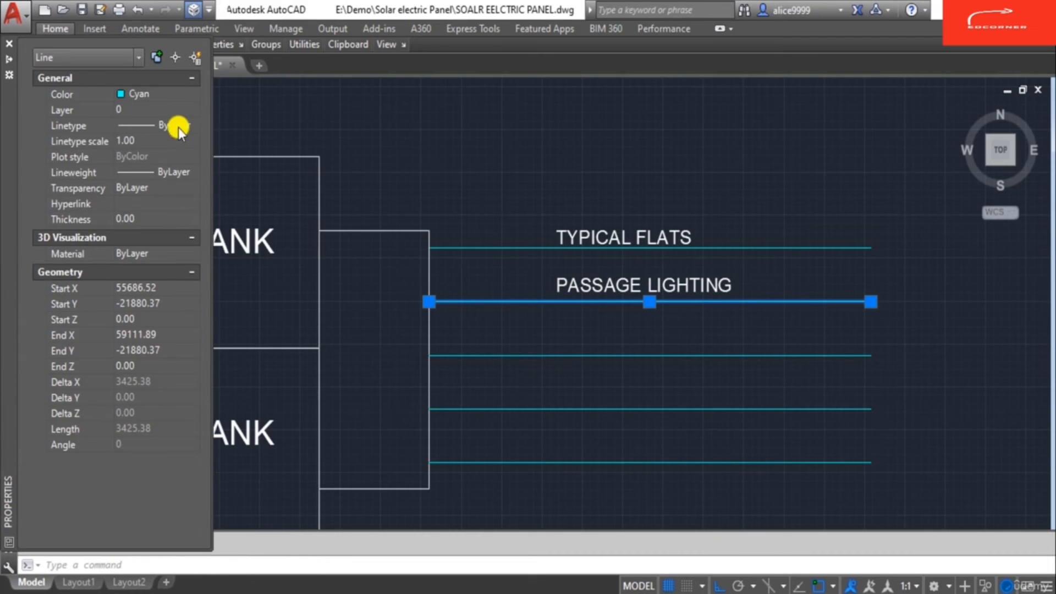
{"action": "left_click", "coordinate": [143, 96]}
{"action": "left_click", "coordinate": [163, 170]}
{"action": "key", "text": "Escape"}
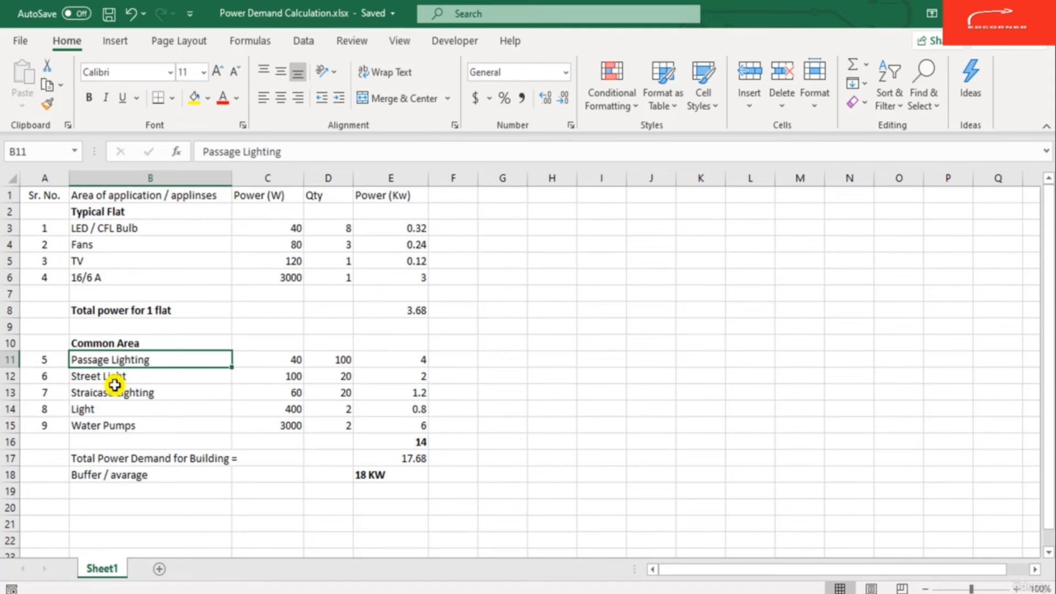
Select the Street Light entry in the Excel workbook, and back in AutoCAD copy the PASSAGE LIGHTING label down above the third branch line.
{"action": "left_click", "coordinate": [115, 381]}
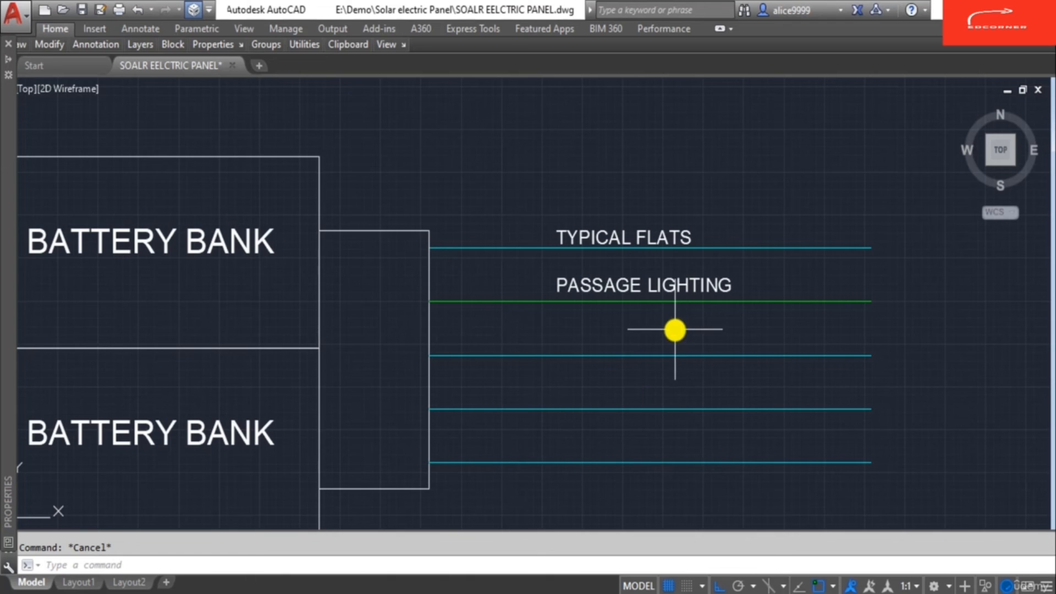
{"action": "type", "text": "CO"}
{"action": "key", "text": "Return"}
{"action": "left_click", "coordinate": [698, 281]}
{"action": "key", "text": "Return"}
{"action": "left_click", "coordinate": [737, 320]}
{"action": "scroll", "coordinate": [756, 356], "scroll_direction": "up", "scroll_amount": 2}
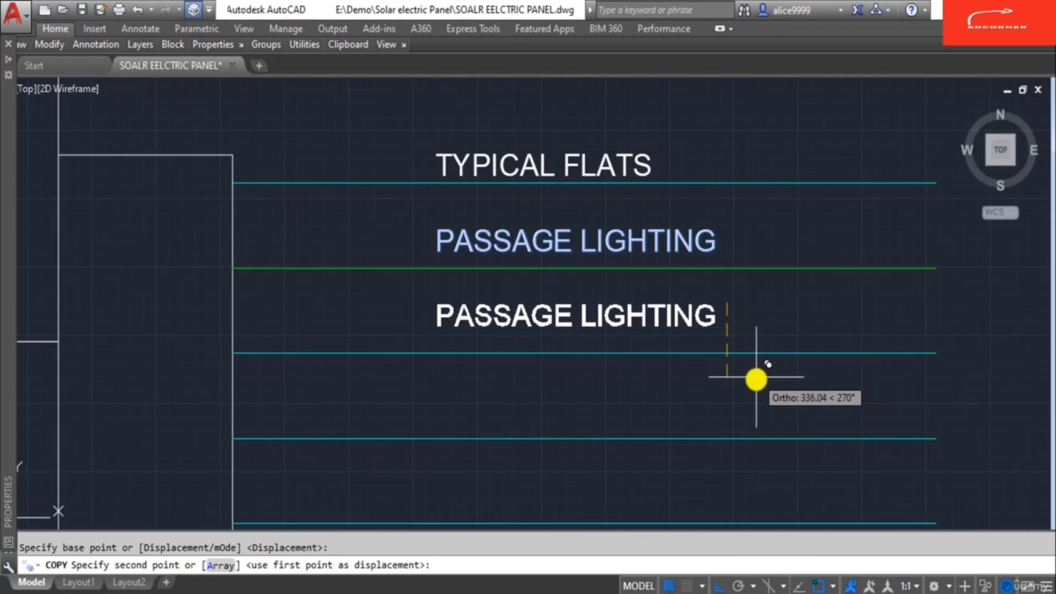
{"action": "left_click", "coordinate": [757, 394]}
{"action": "key", "text": "Escape"}
Replace the copied label's text above the third branch line with "STREET LIGHT".
{"action": "double_click", "coordinate": [708, 331]}
{"action": "type", "text": "S"}
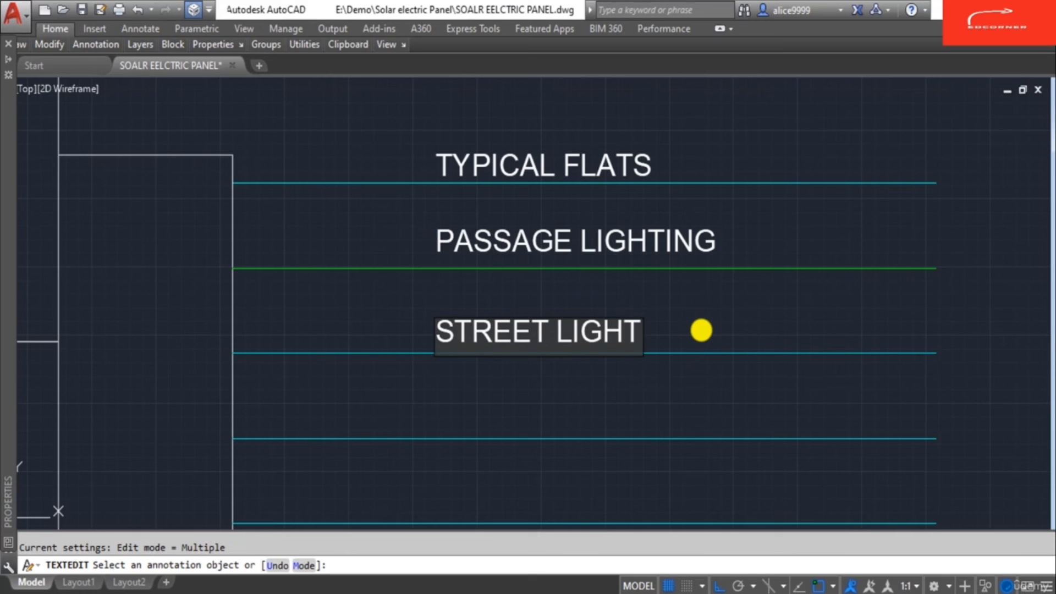
{"action": "key", "text": "Return"}
{"action": "key", "text": "Escape"}
Change the color of the branch line under STREET LIGHT to Magenta.
{"action": "left_click", "coordinate": [729, 353]}
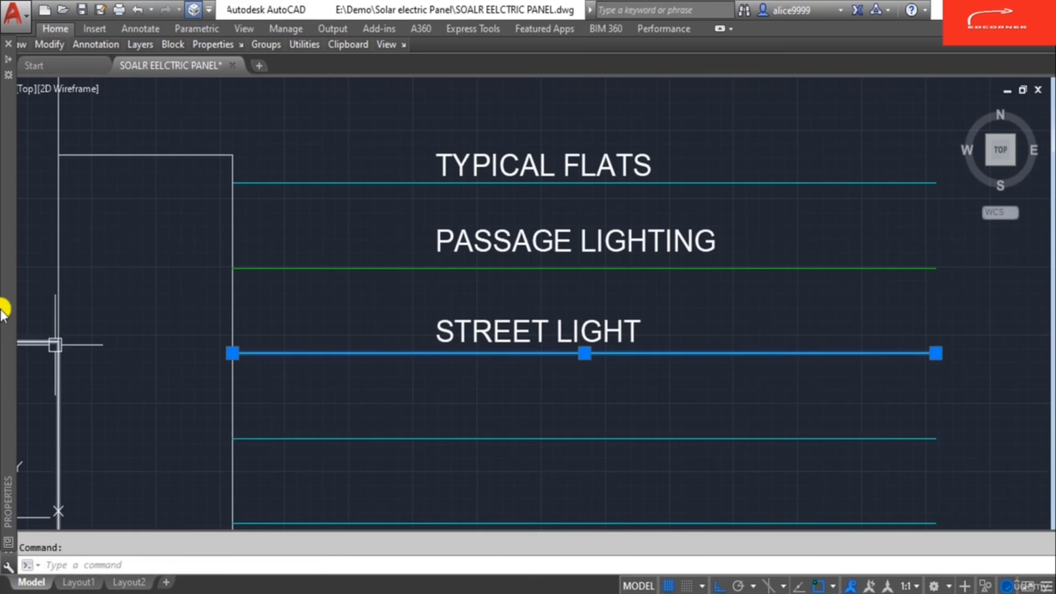
{"action": "mouse_move", "coordinate": [4, 311]}
{"action": "left_click", "coordinate": [144, 97]}
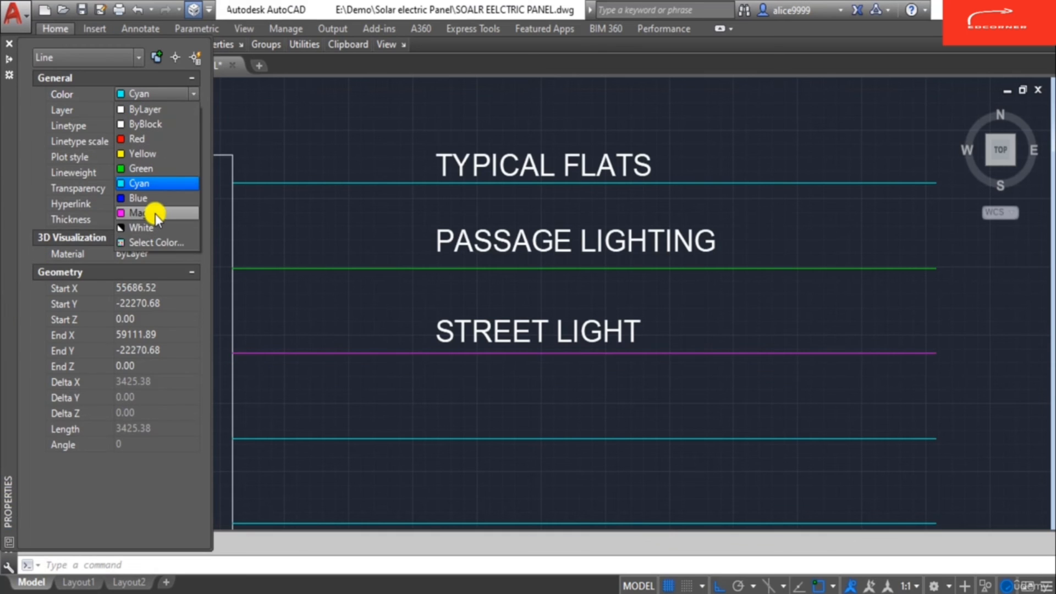
{"action": "left_click", "coordinate": [154, 214]}
{"action": "scroll", "coordinate": [693, 348], "scroll_direction": "down", "scroll_amount": 2}
{"action": "key", "text": "Escape"}
Copy the STREET LIGHT label straight down to just above the fourth branch line.
{"action": "type", "text": "CO"}
{"action": "key", "text": "Return"}
{"action": "left_click", "coordinate": [623, 338]}
{"action": "key", "text": "Return"}
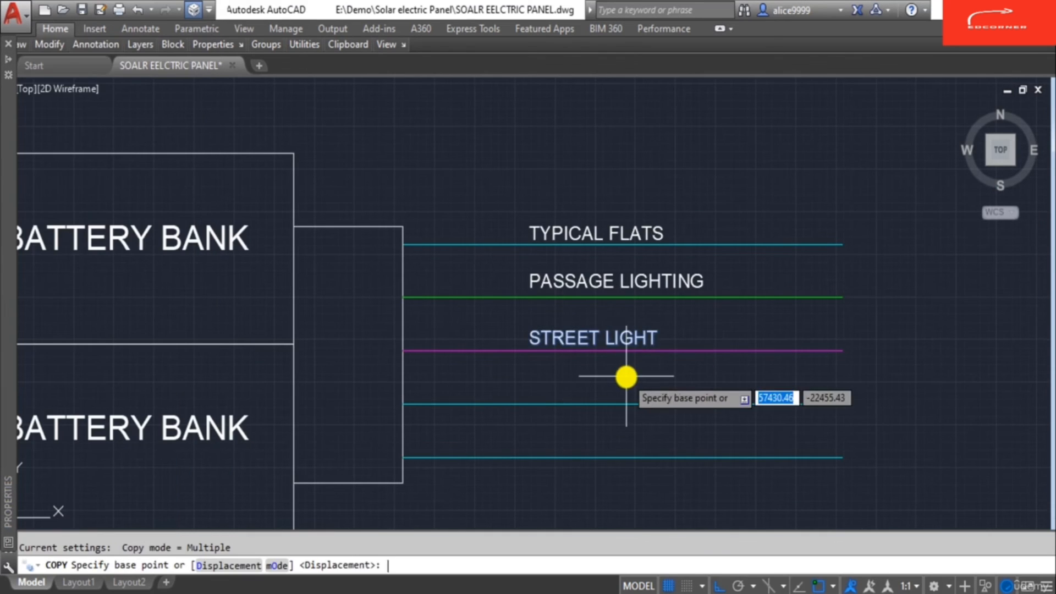
{"action": "left_click", "coordinate": [628, 377]}
{"action": "scroll", "coordinate": [642, 415], "scroll_direction": "up", "scroll_amount": 4}
{"action": "left_click", "coordinate": [641, 454]}
{"action": "key", "text": "Escape"}
{"action": "scroll", "coordinate": [622, 418], "scroll_direction": "down", "scroll_amount": 3}
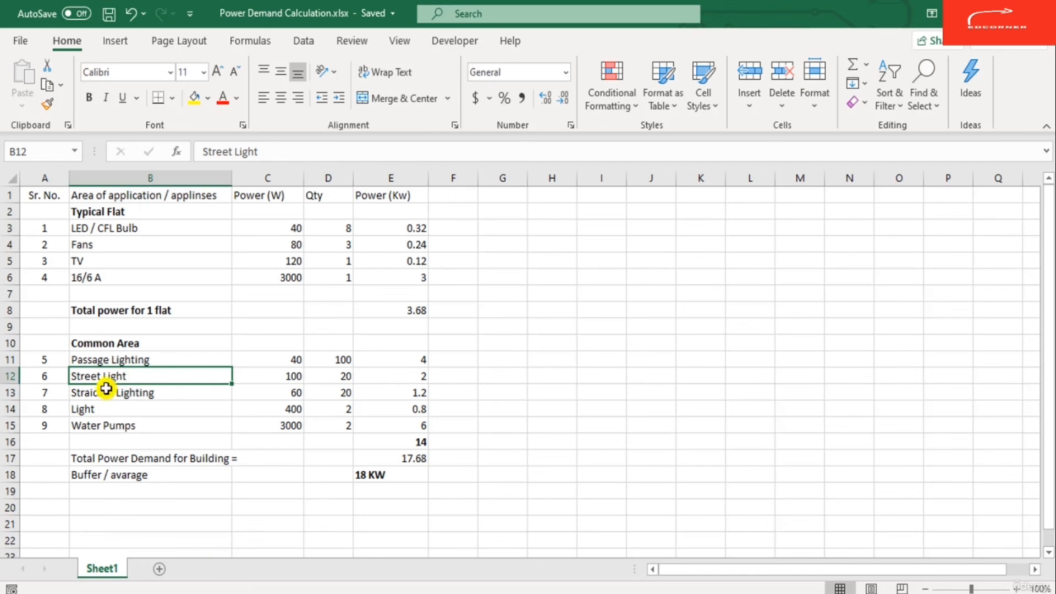
Select the Straicase Lighting entry in Excel, and back in AutoCAD change the label above the fourth branch line to "STAIRCASE LIGHTING".
{"action": "left_click", "coordinate": [186, 389]}
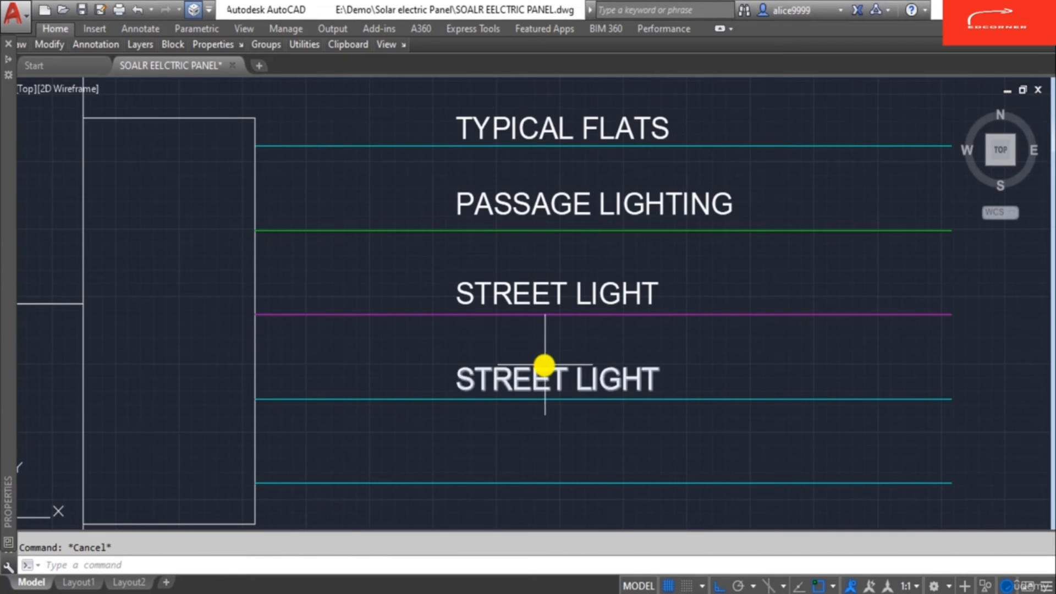
{"action": "double_click", "coordinate": [545, 368]}
{"action": "type", "text": "STAIRCAS"}
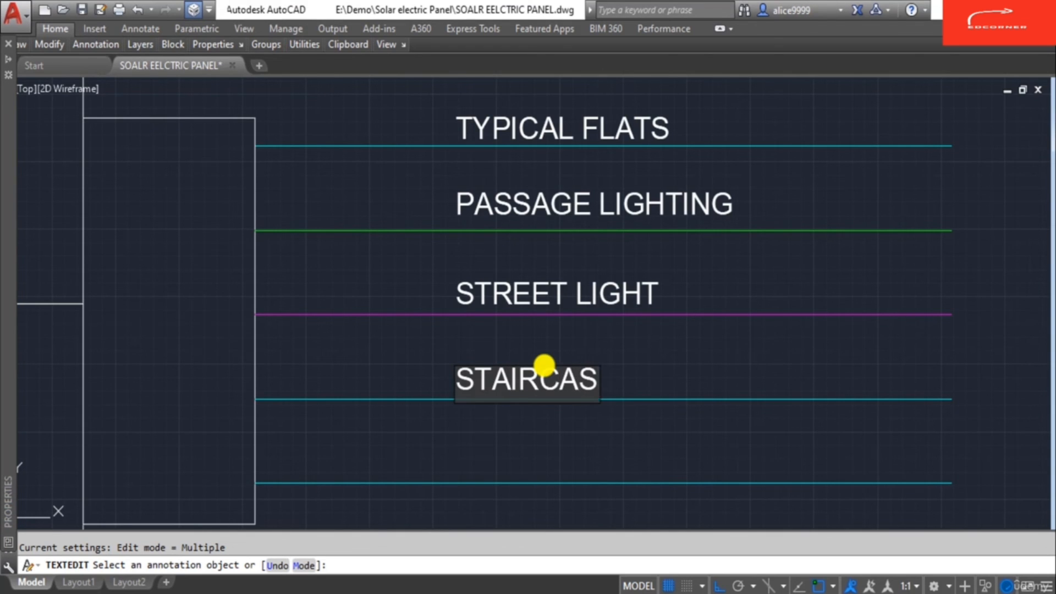
{"action": "type", "text": "E LIGHTING"}
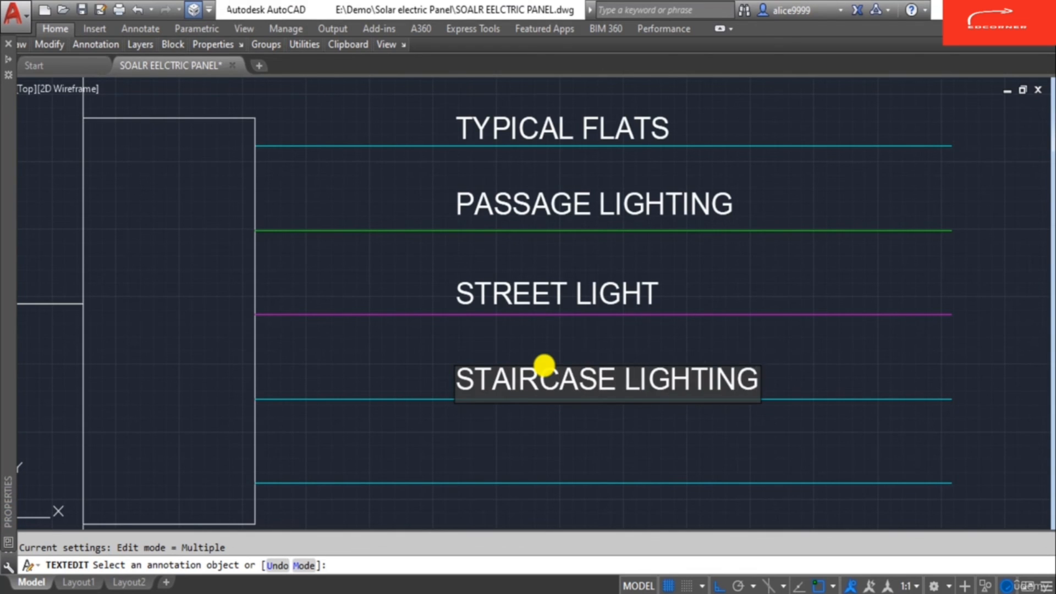
{"action": "left_click", "coordinate": [574, 440]}
{"action": "key", "text": "Escape"}
Change the color of the branch line under STAIRCASE LIGHTING to Blue.
{"action": "scroll", "coordinate": [673, 401], "scroll_direction": "down", "scroll_amount": 4}
{"action": "left_click", "coordinate": [724, 401]}
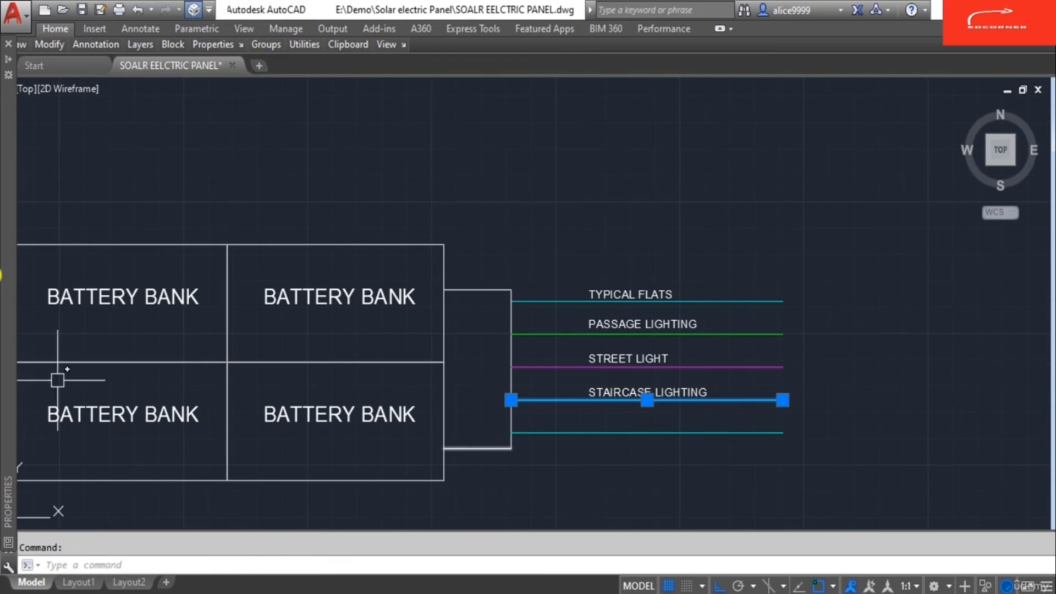
{"action": "mouse_move", "coordinate": [9, 374]}
{"action": "left_click", "coordinate": [149, 99]}
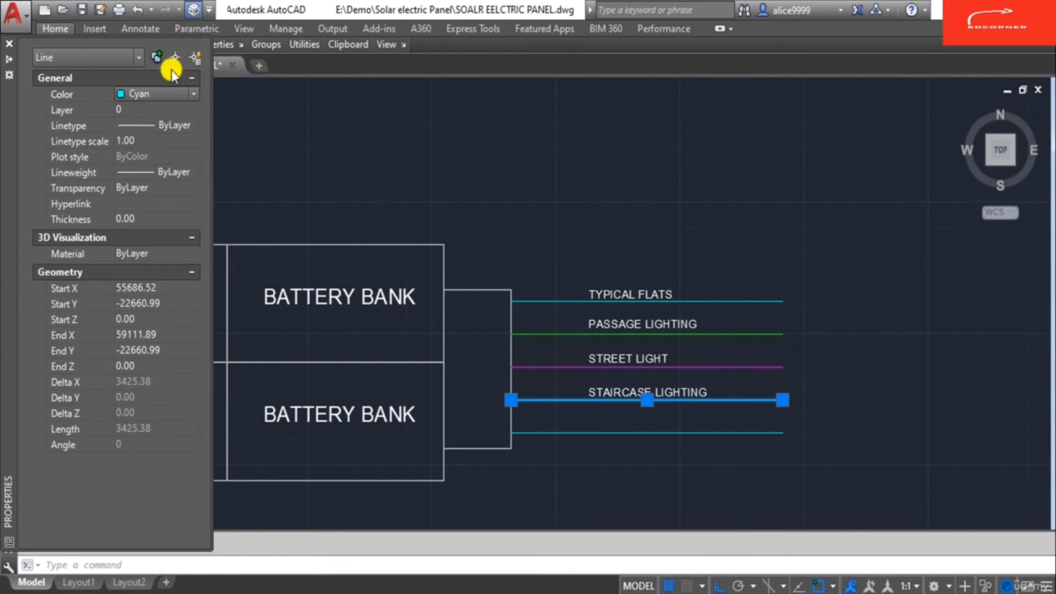
{"action": "left_click", "coordinate": [173, 98]}
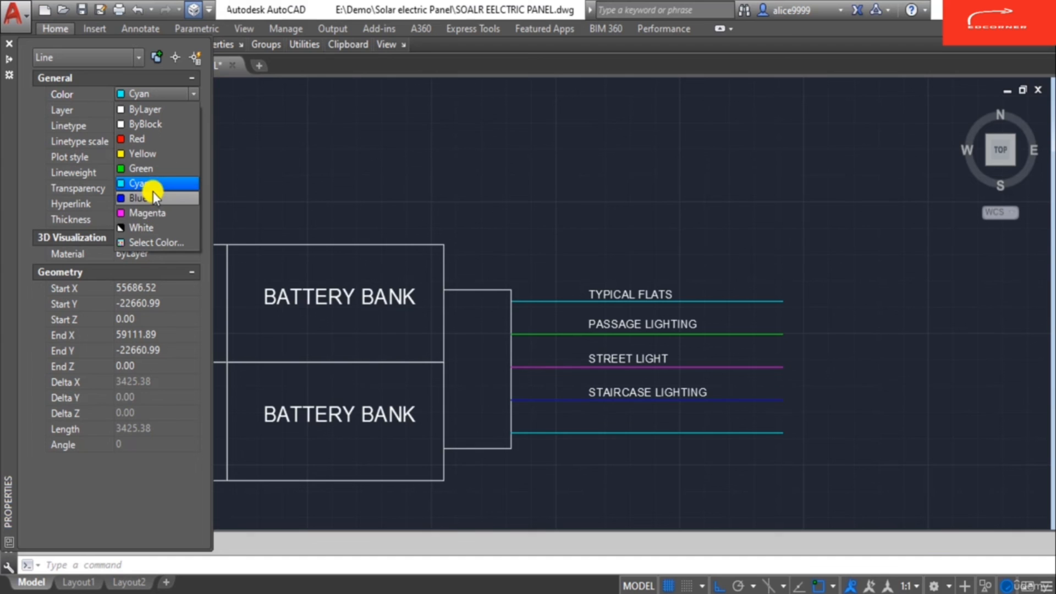
{"action": "left_click", "coordinate": [151, 196]}
{"action": "key", "text": "Escape"}
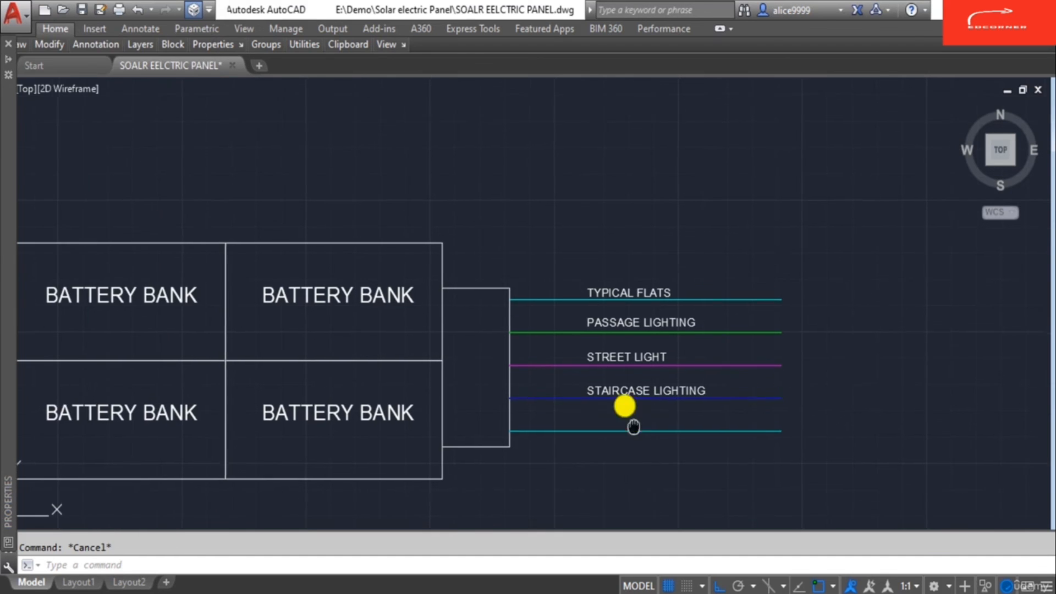
Stretch the upper edge of the box between the battery bank and the branch lines upward by about 181 units.
{"action": "middle_click_drag", "start_coordinate": [633, 426], "coordinate": [601, 366]}
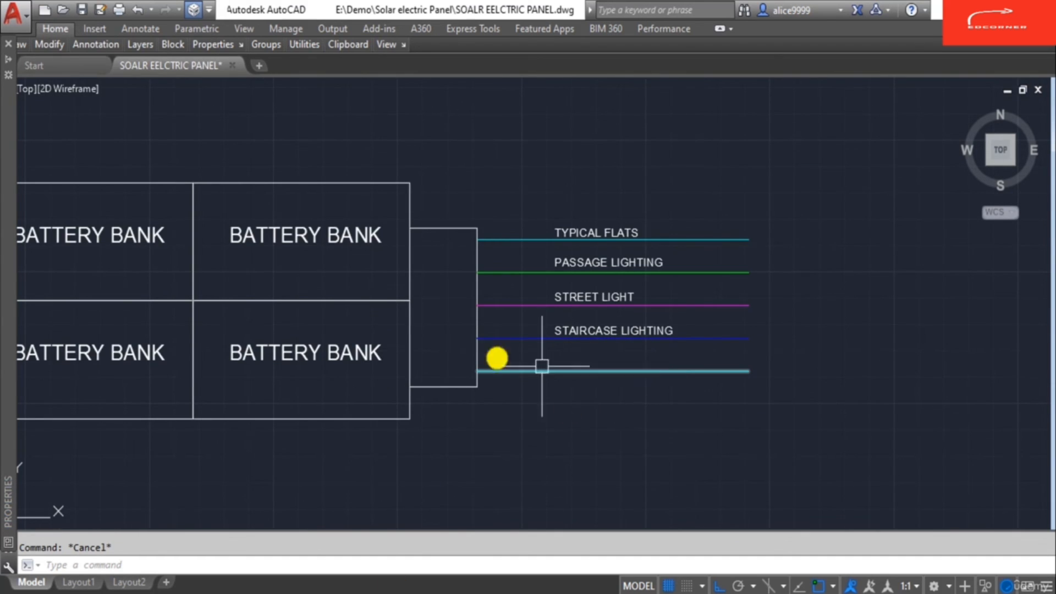
{"action": "scroll", "coordinate": [453, 210], "scroll_direction": "up", "scroll_amount": 4}
{"action": "type", "text": "s"}
{"action": "key", "text": "Return"}
{"action": "left_click", "coordinate": [538, 262]}
{"action": "left_click", "coordinate": [332, 197]}
{"action": "key", "text": "Return"}
{"action": "left_click", "coordinate": [501, 194]}
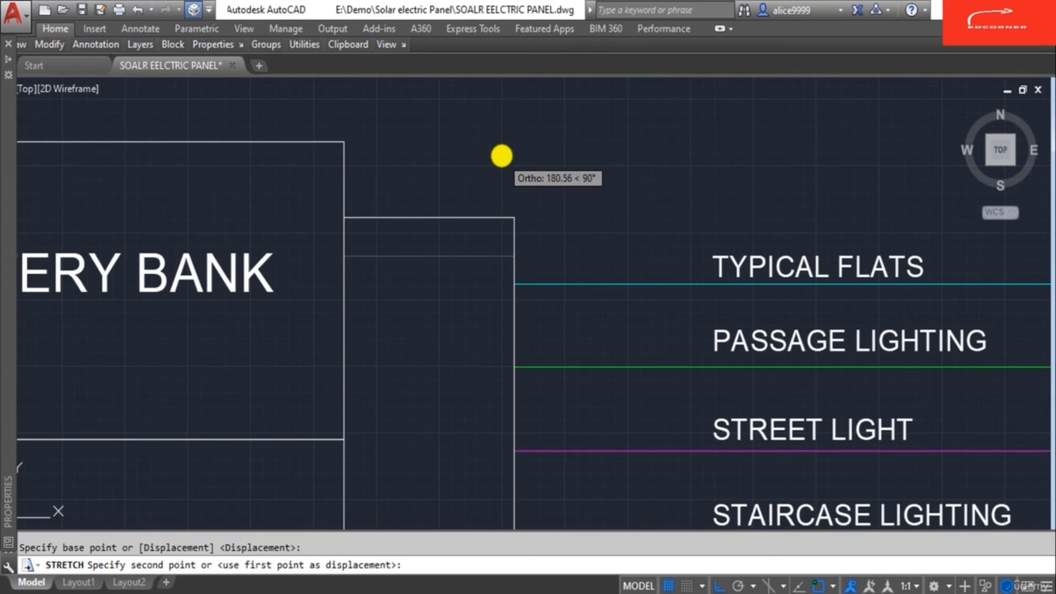
{"action": "left_click", "coordinate": [502, 156]}
Stretch the lower edge of the box beside the battery bank slightly downward.
{"action": "scroll", "coordinate": [526, 154], "scroll_direction": "down", "scroll_amount": 4}
{"action": "scroll", "coordinate": [541, 356], "scroll_direction": "up", "scroll_amount": 4}
{"action": "type", "text": "s"}
{"action": "left_click", "coordinate": [542, 354]}
{"action": "left_click", "coordinate": [303, 331]}
{"action": "left_click", "coordinate": [642, 333]}
{"action": "left_click", "coordinate": [641, 373]}
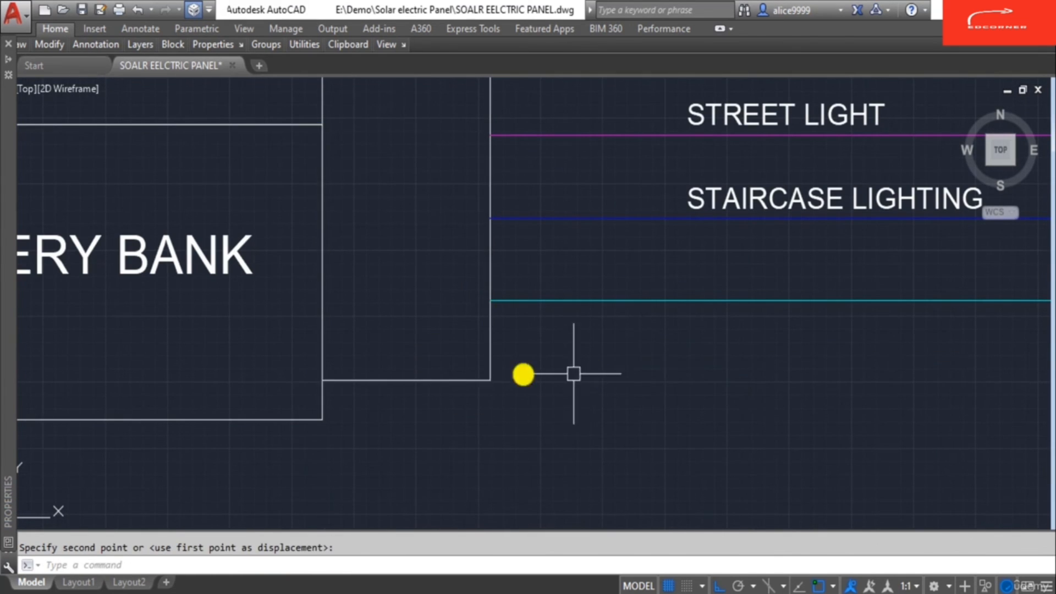
Narrow the box by stretching its outer edge and the attached branch line ends about 271 units toward the battery bank.
{"action": "scroll", "coordinate": [473, 410], "scroll_direction": "down", "scroll_amount": 5}
{"action": "key", "text": "Escape"}
{"action": "type", "text": "s"}
{"action": "key", "text": "Return"}
{"action": "left_click", "coordinate": [512, 404]}
{"action": "left_click", "coordinate": [454, 249]}
{"action": "key", "text": "Return"}
{"action": "left_click", "coordinate": [509, 221]}
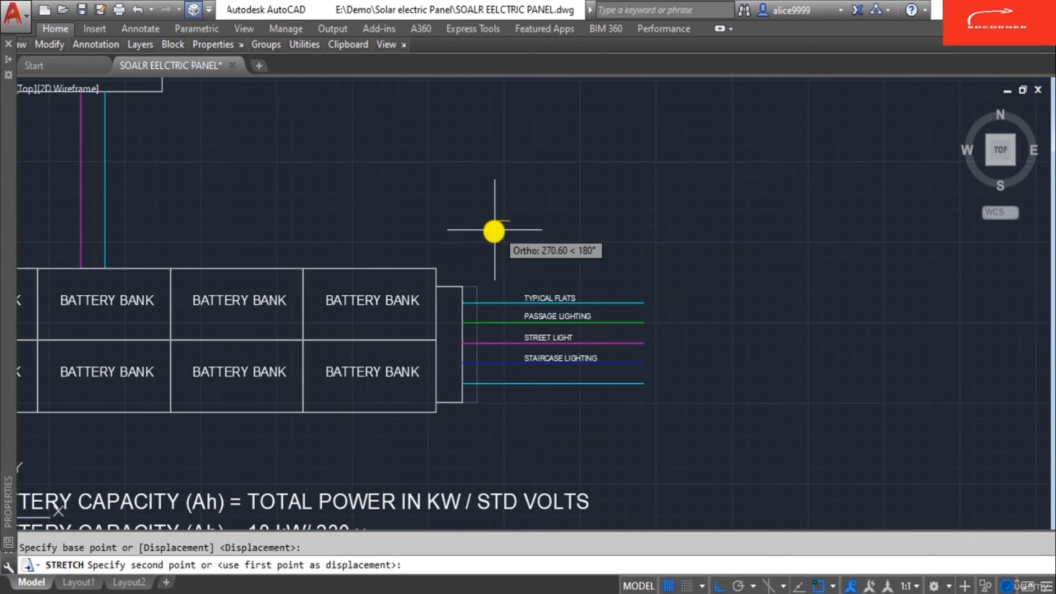
{"action": "left_click", "coordinate": [494, 231]}
{"action": "key", "text": "Escape"}
Move all the branch lines and their labels slightly upward along the box's outer edge.
{"action": "scroll", "coordinate": [609, 353], "scroll_direction": "up", "scroll_amount": 2}
{"action": "type", "text": "M"}
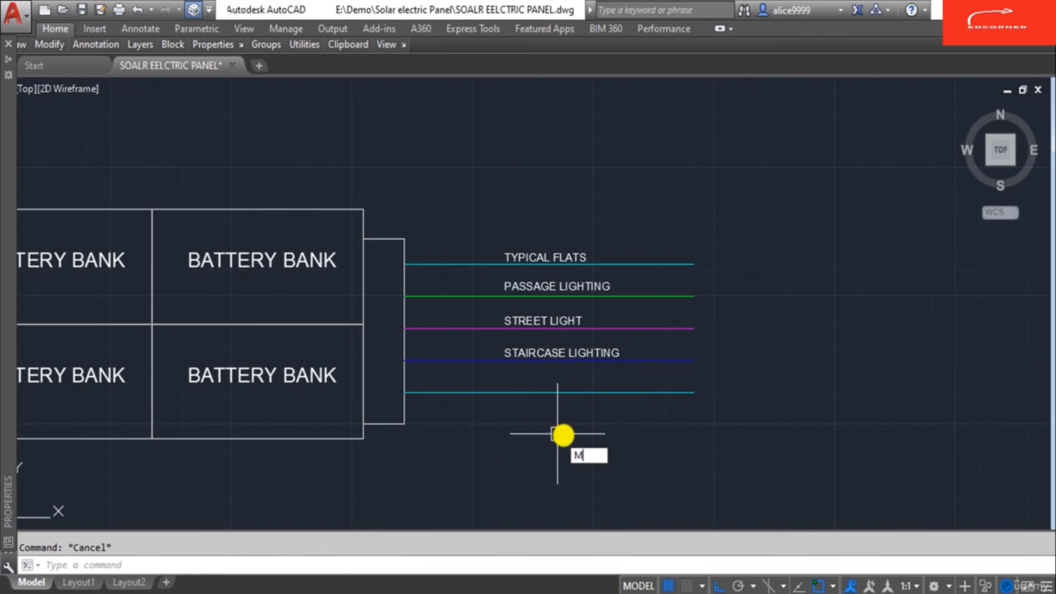
{"action": "key", "text": "Return"}
{"action": "left_click", "coordinate": [558, 435]}
{"action": "left_click", "coordinate": [506, 206]}
{"action": "key", "text": "Return"}
{"action": "left_click", "coordinate": [506, 177]}
{"action": "left_click", "coordinate": [507, 165]}
{"action": "key", "text": "Escape"}
{"action": "type", "text": "C"}
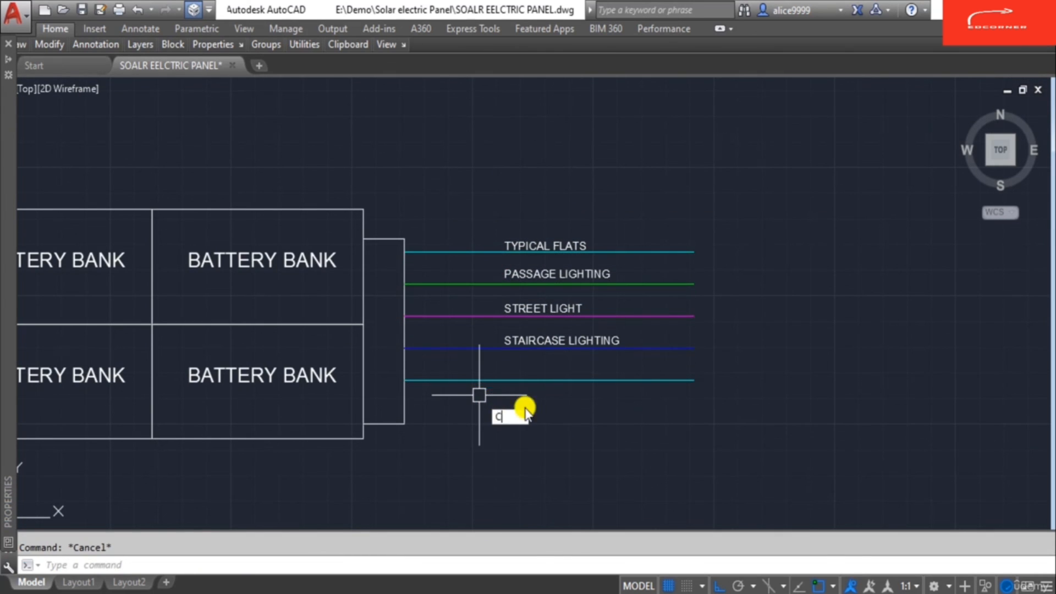
{"action": "key", "text": "Return"}
{"action": "key", "text": "Escape"}
{"action": "key", "text": "Escape"}
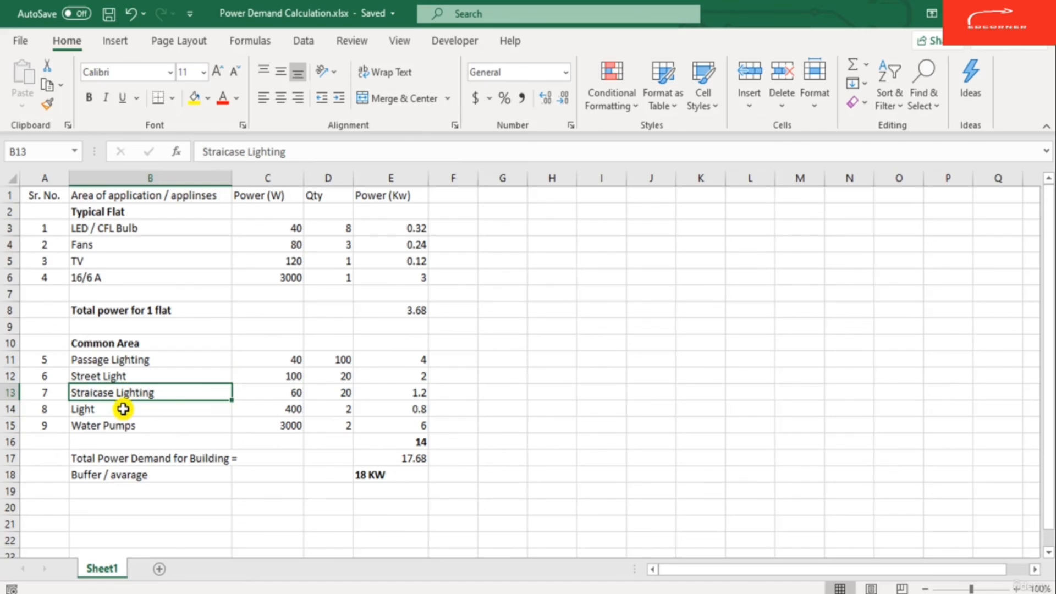
Switch to the power demand workbook in Excel and change the Light entry in cell B14 to "LIFT".
{"action": "left_click", "coordinate": [122, 409]}
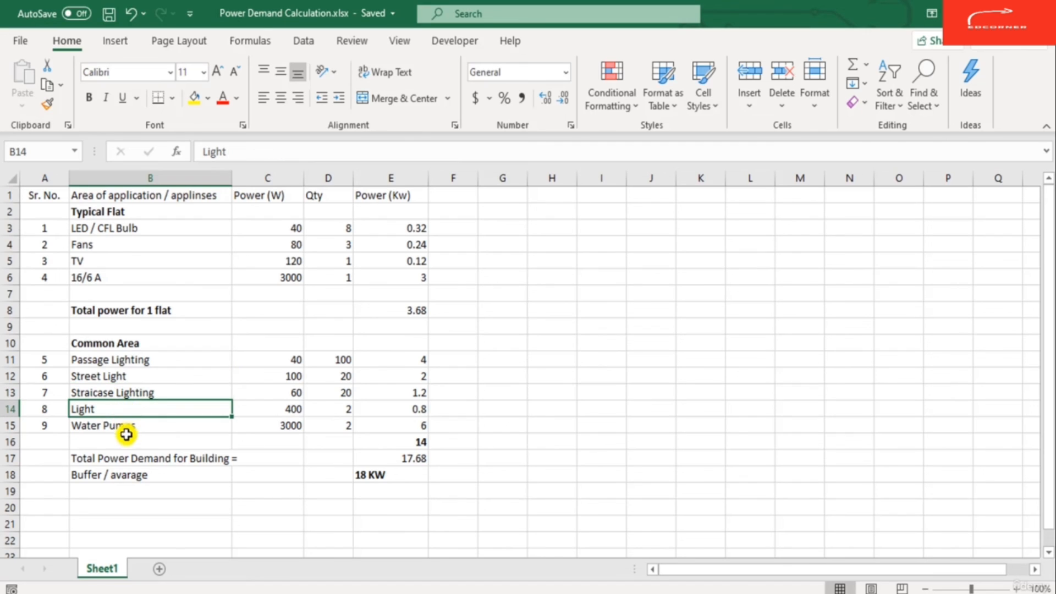
{"action": "double_click", "coordinate": [87, 409]}
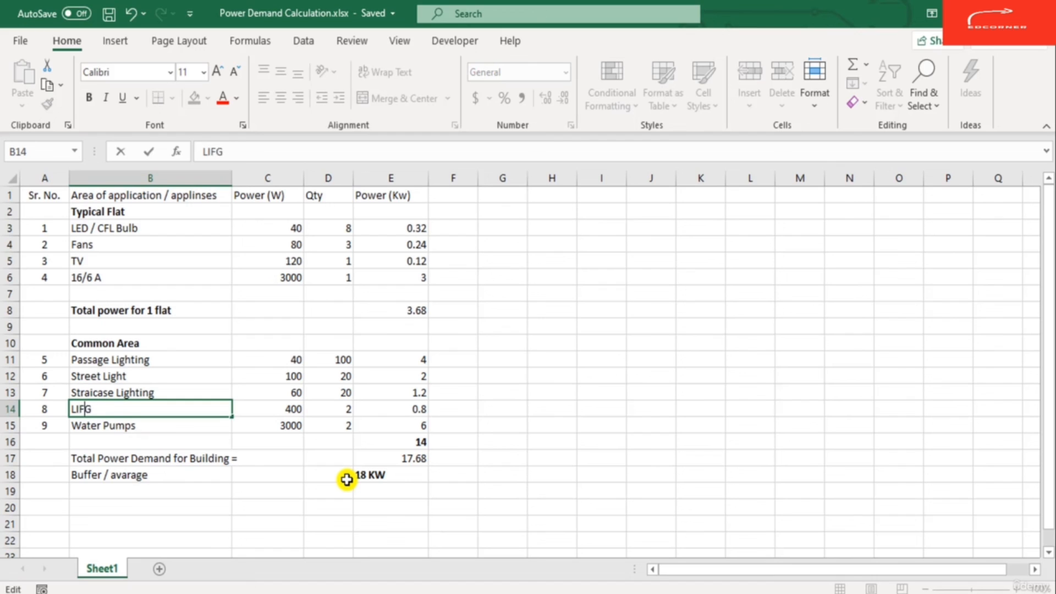
{"action": "type", "text": "LIFT"}
{"action": "key", "text": "Return"}
{"action": "key", "text": "Return"}
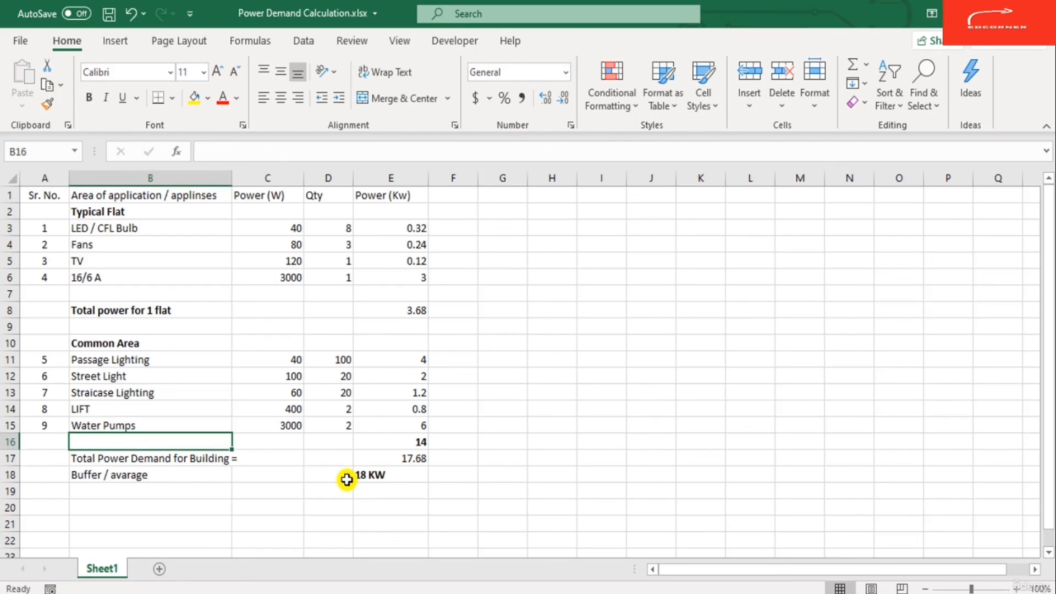
Extend the lift entry in cell B14 to read "PASSANGERLIFTS".
{"action": "key", "text": "Up"}
{"action": "key", "text": "Up"}
{"action": "key", "text": "F2"}
{"action": "type", "text": "SSANGER"}
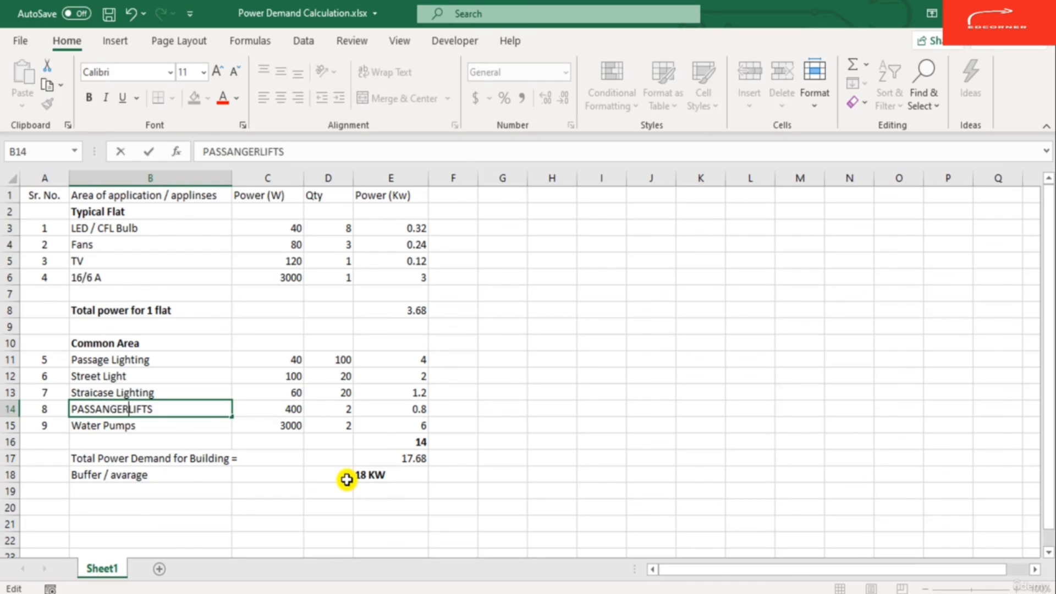
{"action": "key", "text": "Return"}
{"action": "key", "text": "Return"}
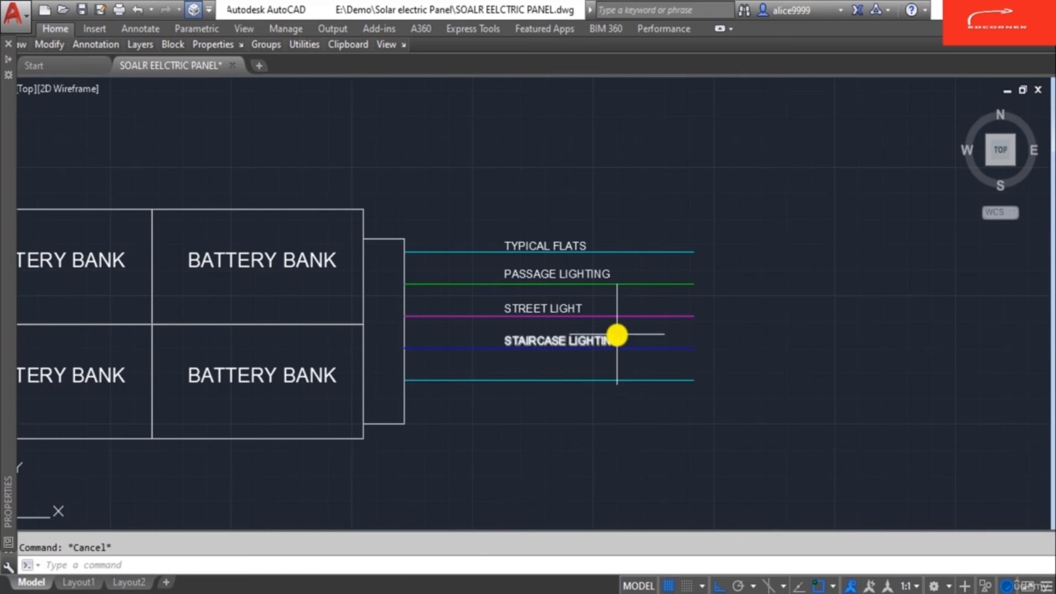
Return to AutoCAD and copy the STAIRCASE LIGHTING label straight down to just above the fifth branch line.
{"action": "scroll", "coordinate": [616, 337], "scroll_direction": "up", "scroll_amount": 3}
{"action": "left_click", "coordinate": [616, 339]}
{"action": "type", "text": "co"}
{"action": "key", "text": "Return"}
{"action": "left_click", "coordinate": [847, 303]}
{"action": "left_click", "coordinate": [865, 335]}
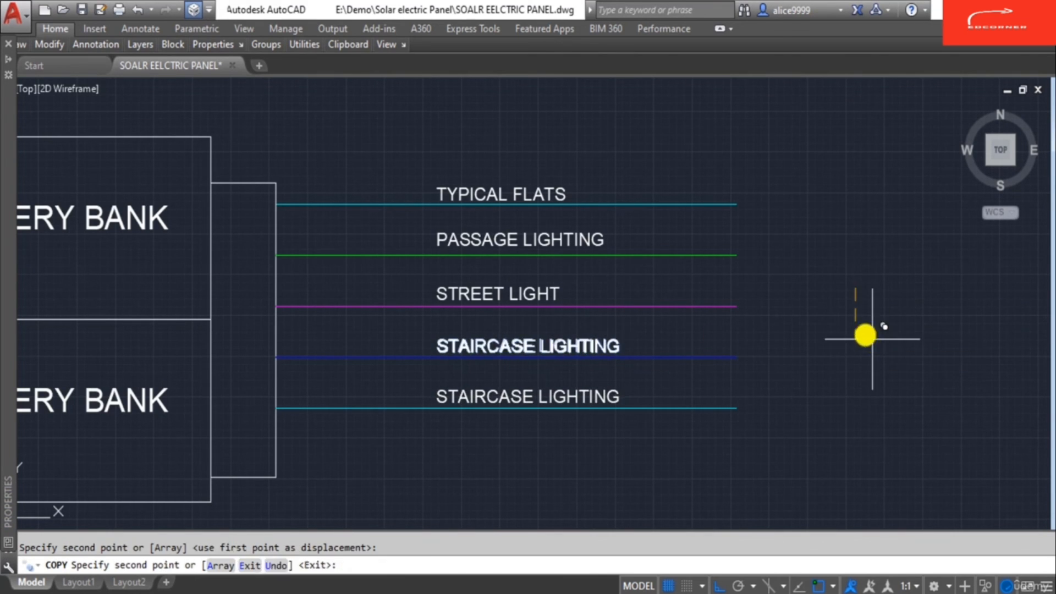
{"action": "key", "text": "Escape"}
Replace the copied label's text above the fifth branch line with "PASSANGER LIFTS".
{"action": "double_click", "coordinate": [600, 396]}
{"action": "type", "text": "PASSANGER LIFTS"}
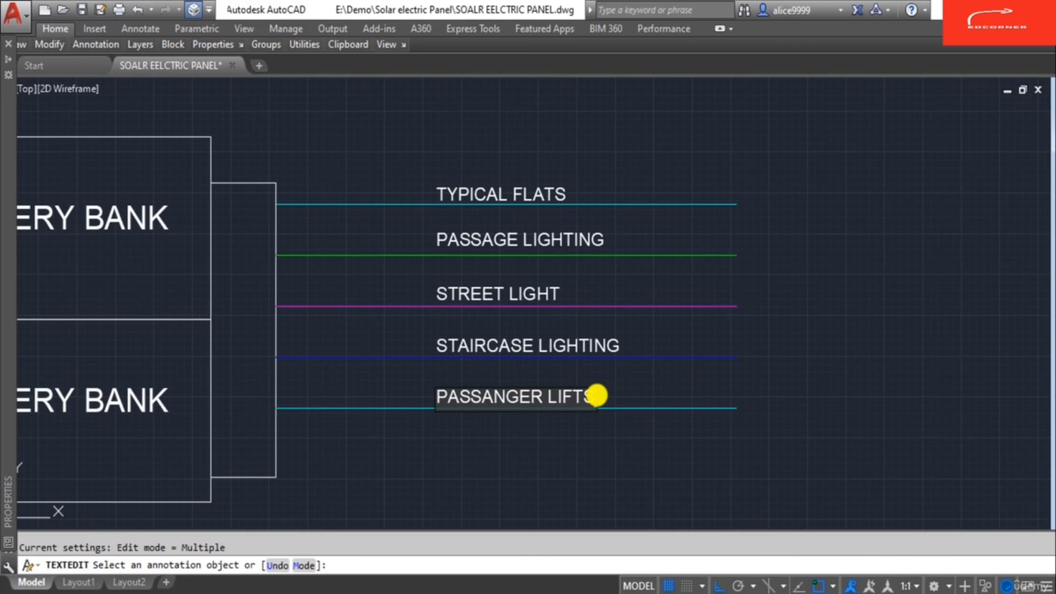
{"action": "key", "text": "Return"}
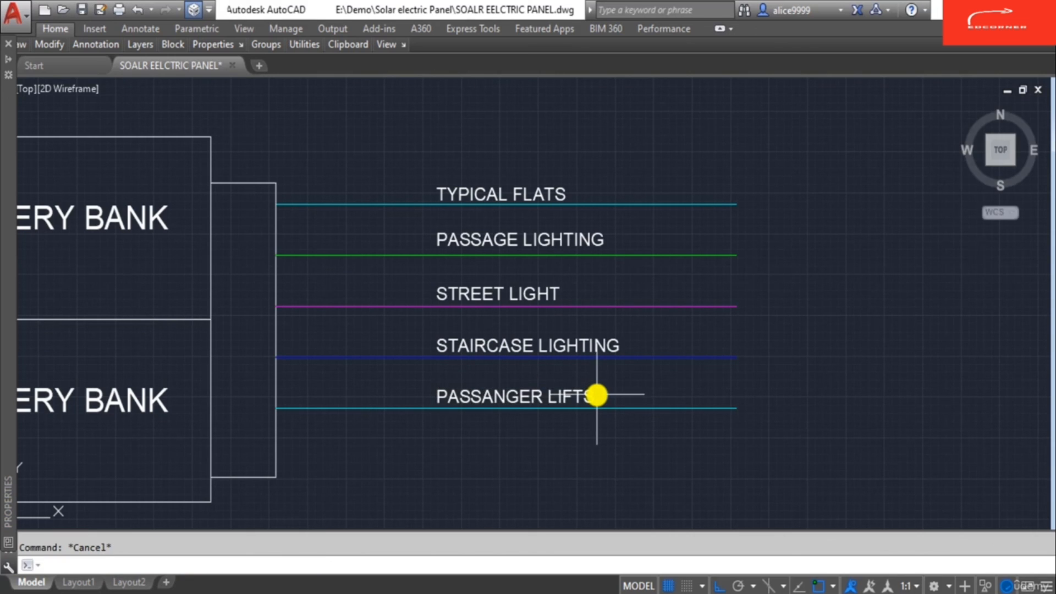